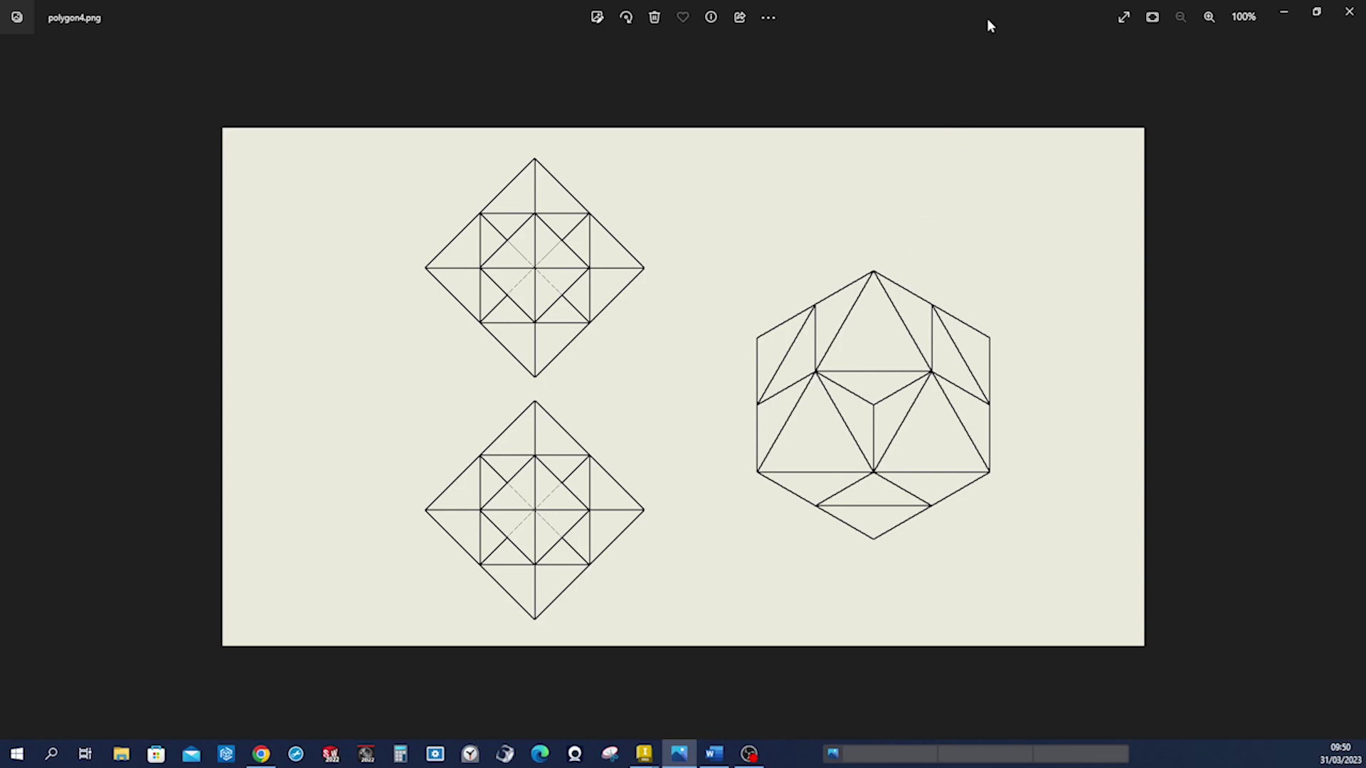
# - Switch from the reference image to Inventor and examine the finished polyhedron from its top, front and angled views
pyautogui.click(1283, 16)
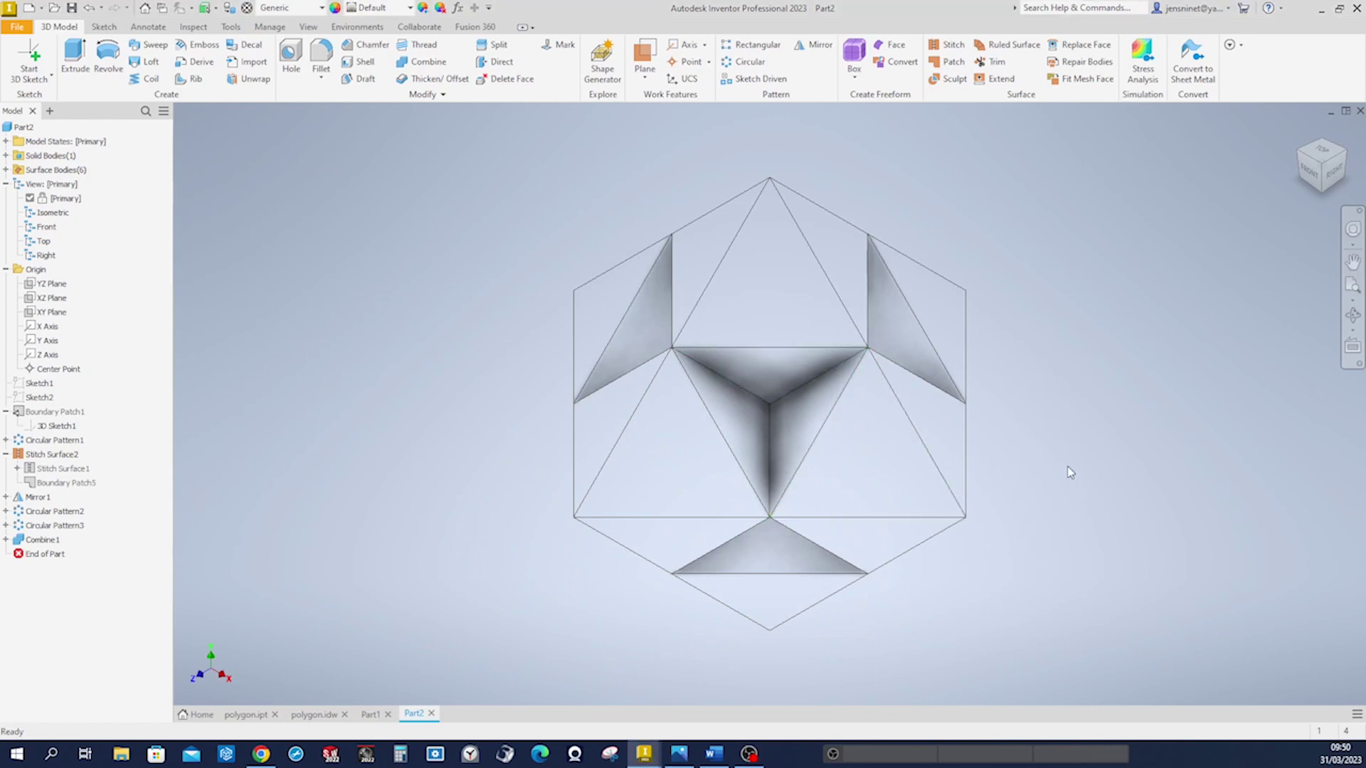
pyautogui.press('F5')
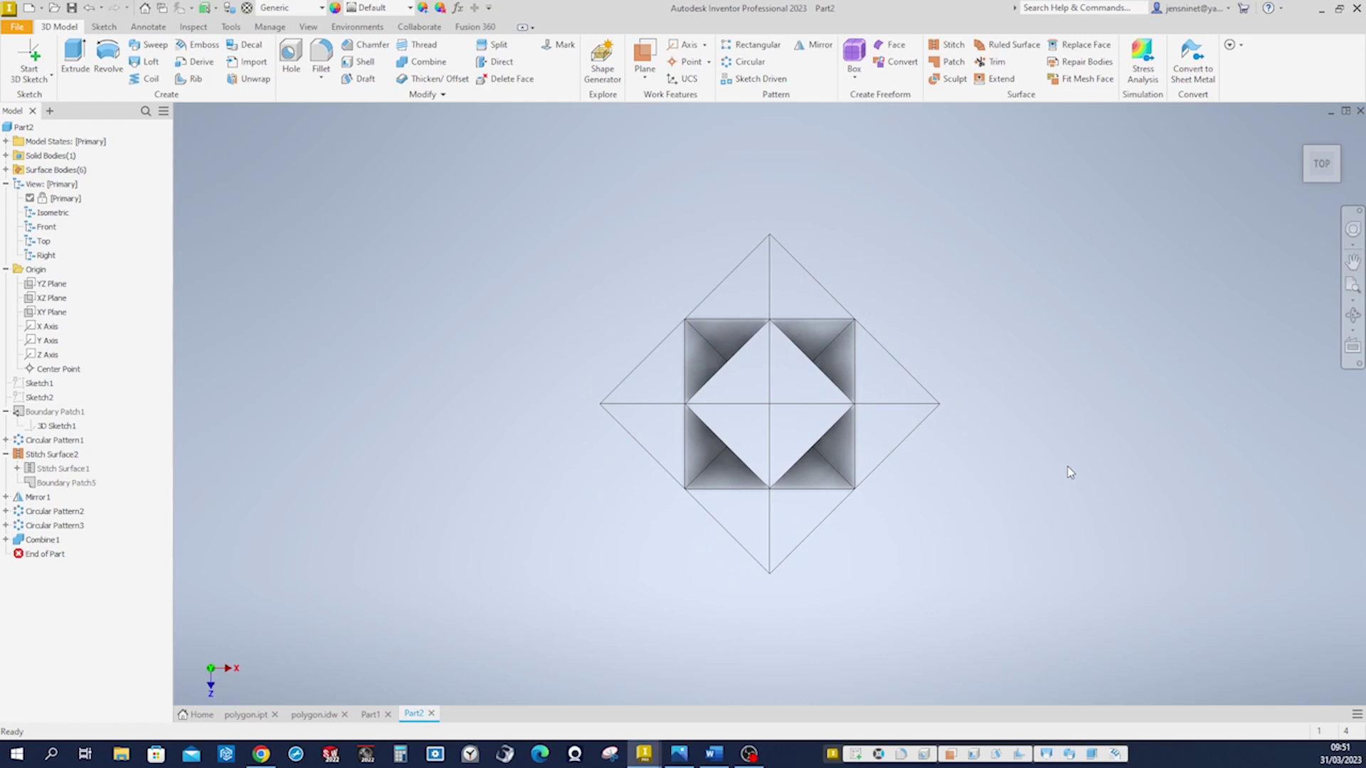
pyautogui.press('F5')
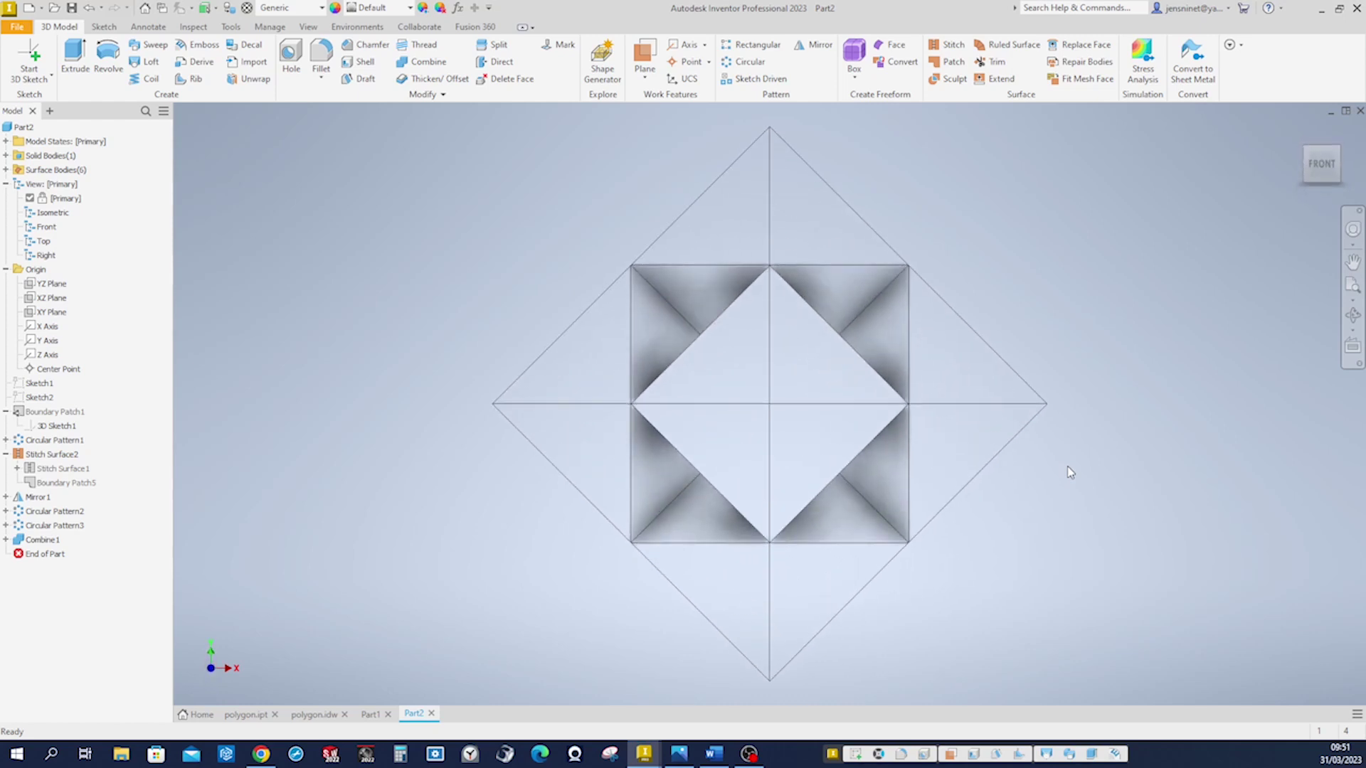
pyautogui.press('F5')
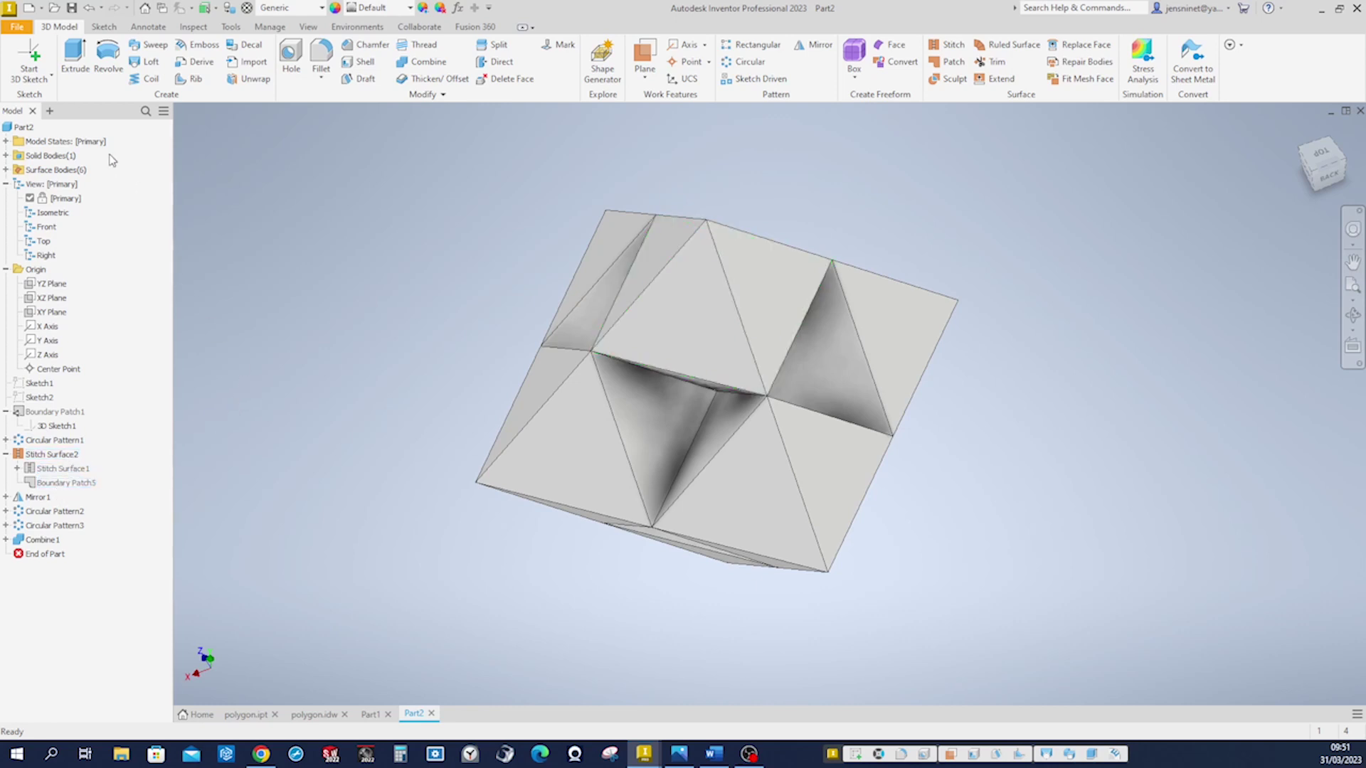
# - Create a new part from the metric Standard (mm).ipt template and start a 2D sketch on the XY plane
pyautogui.click(29, 8)
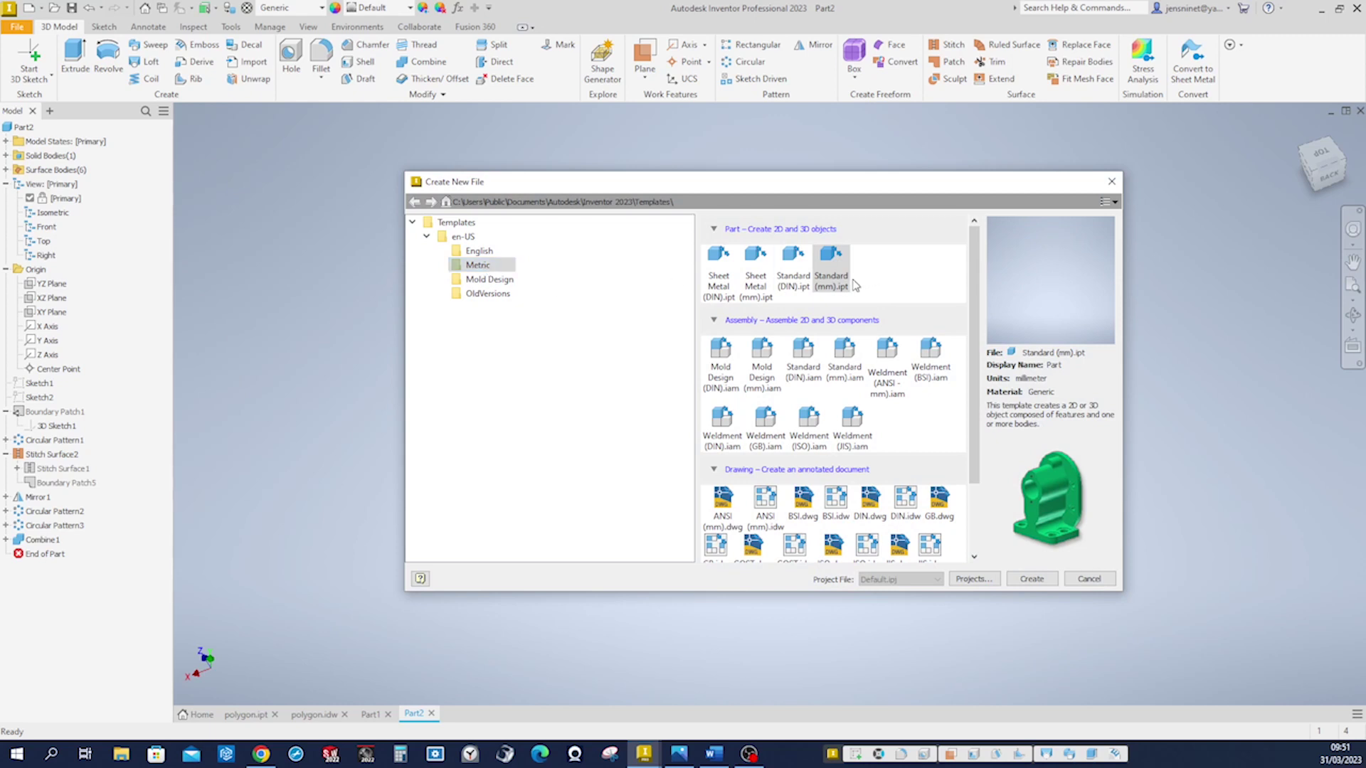
pyautogui.click(1034, 579)
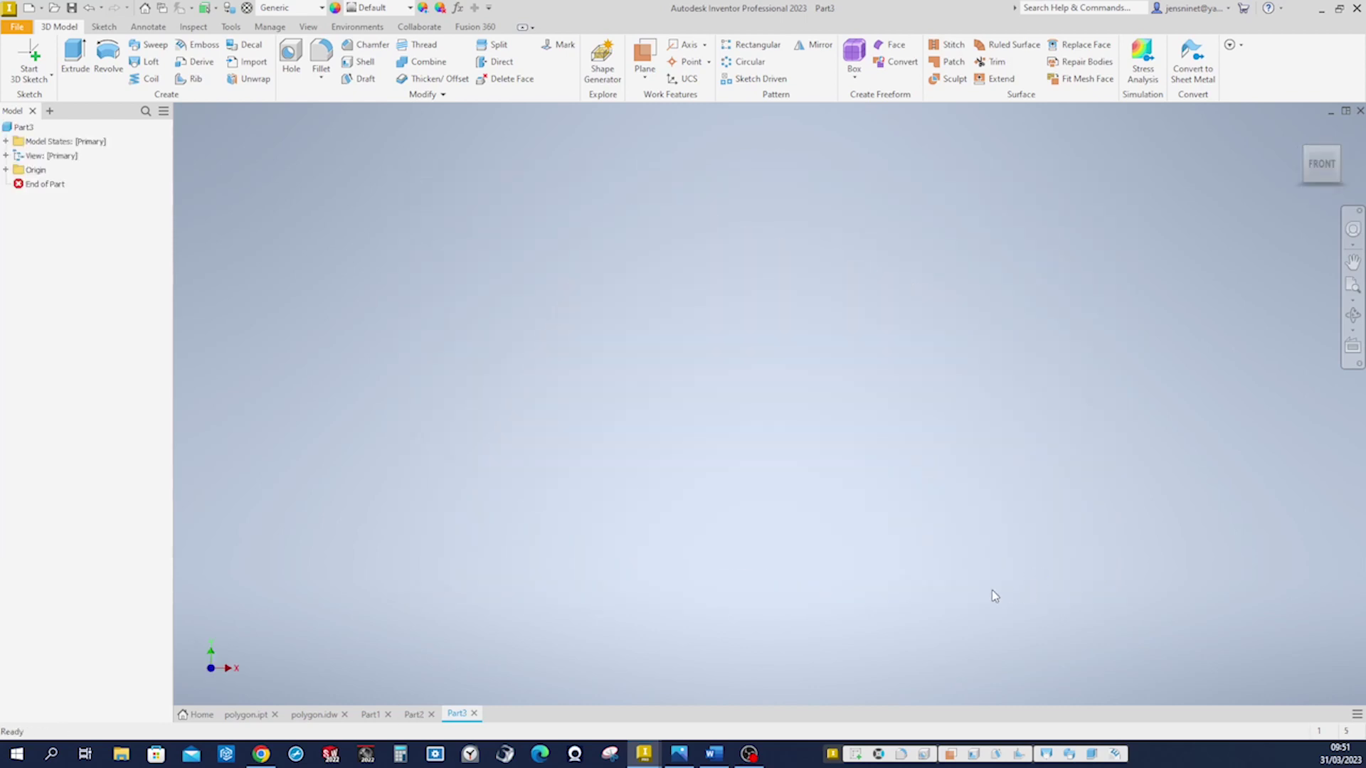
pyautogui.press('s')
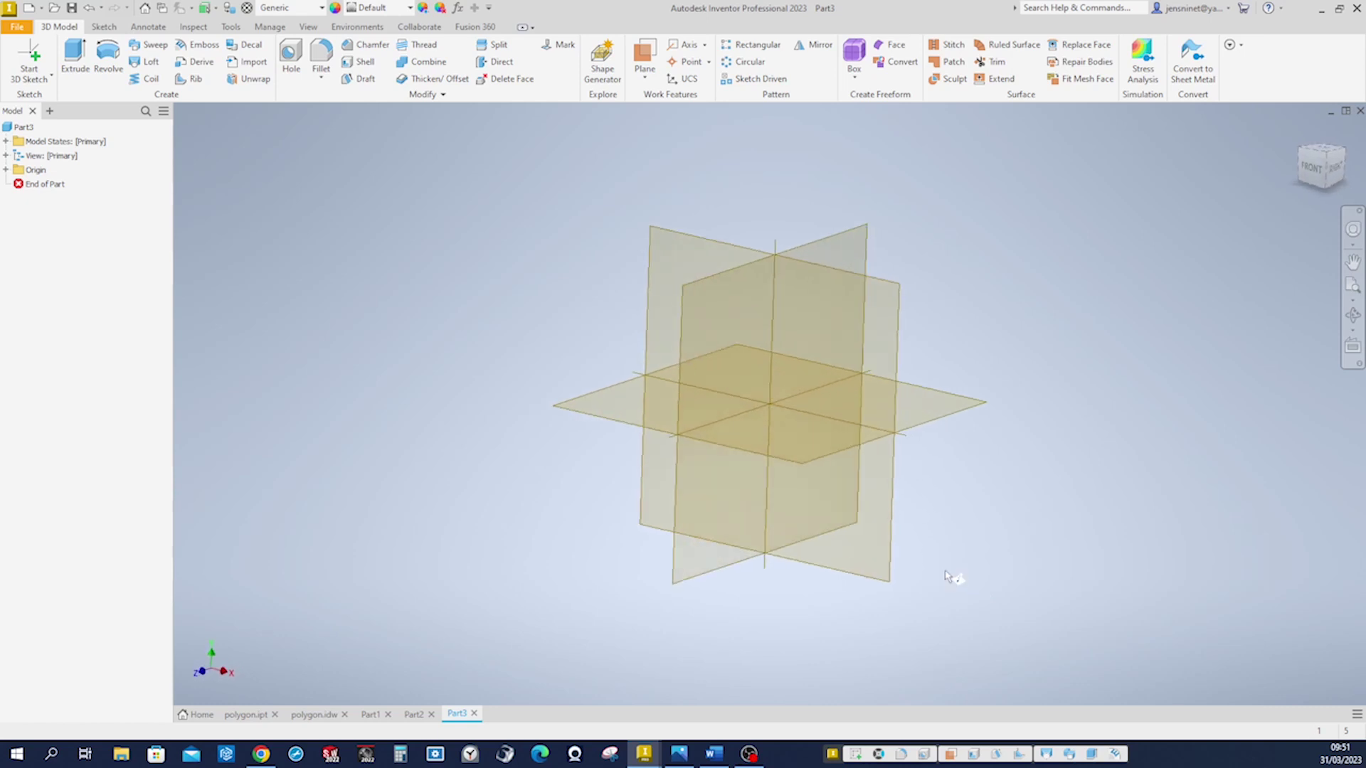
pyautogui.click(666, 212)
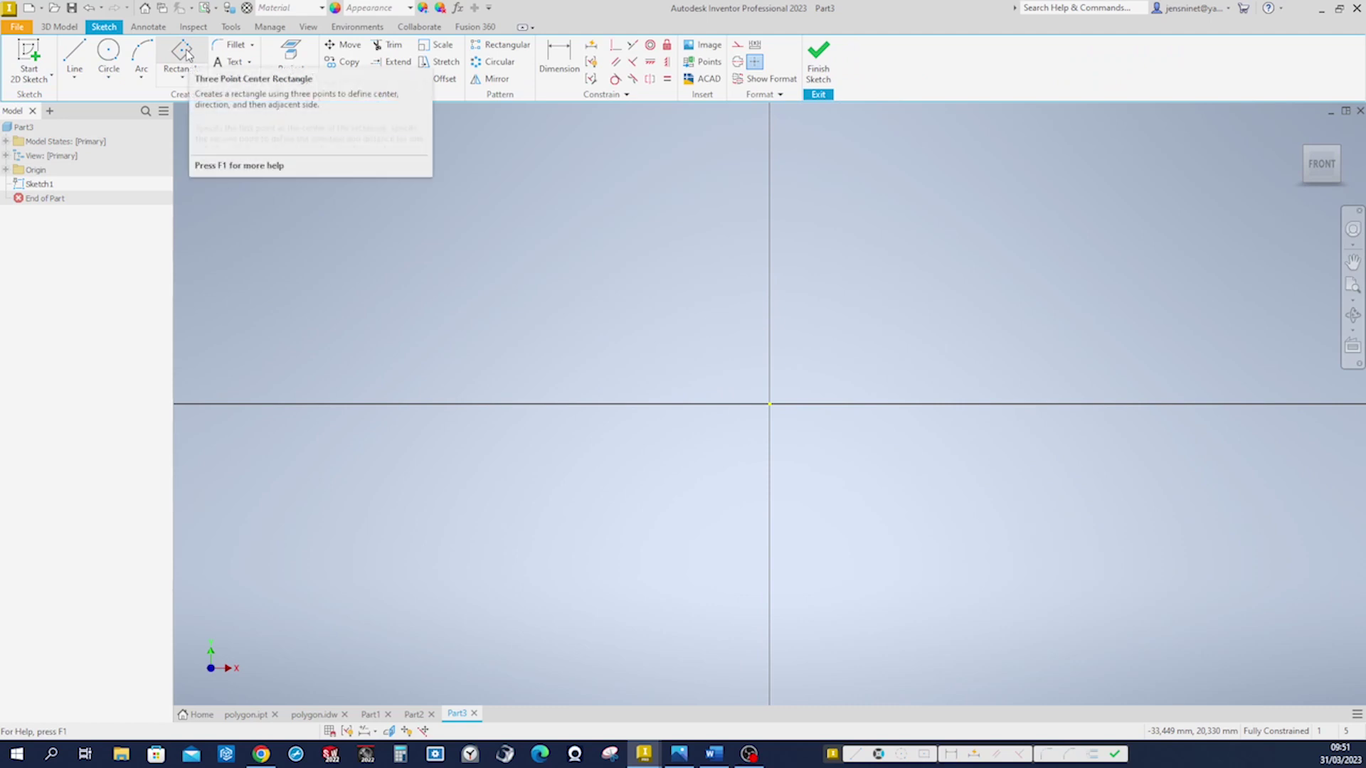
# - Sketch a three-point center rectangle on the origin, tilted about 45 degrees into a diamond with sides about 19 mm long
pyautogui.click(183, 55)
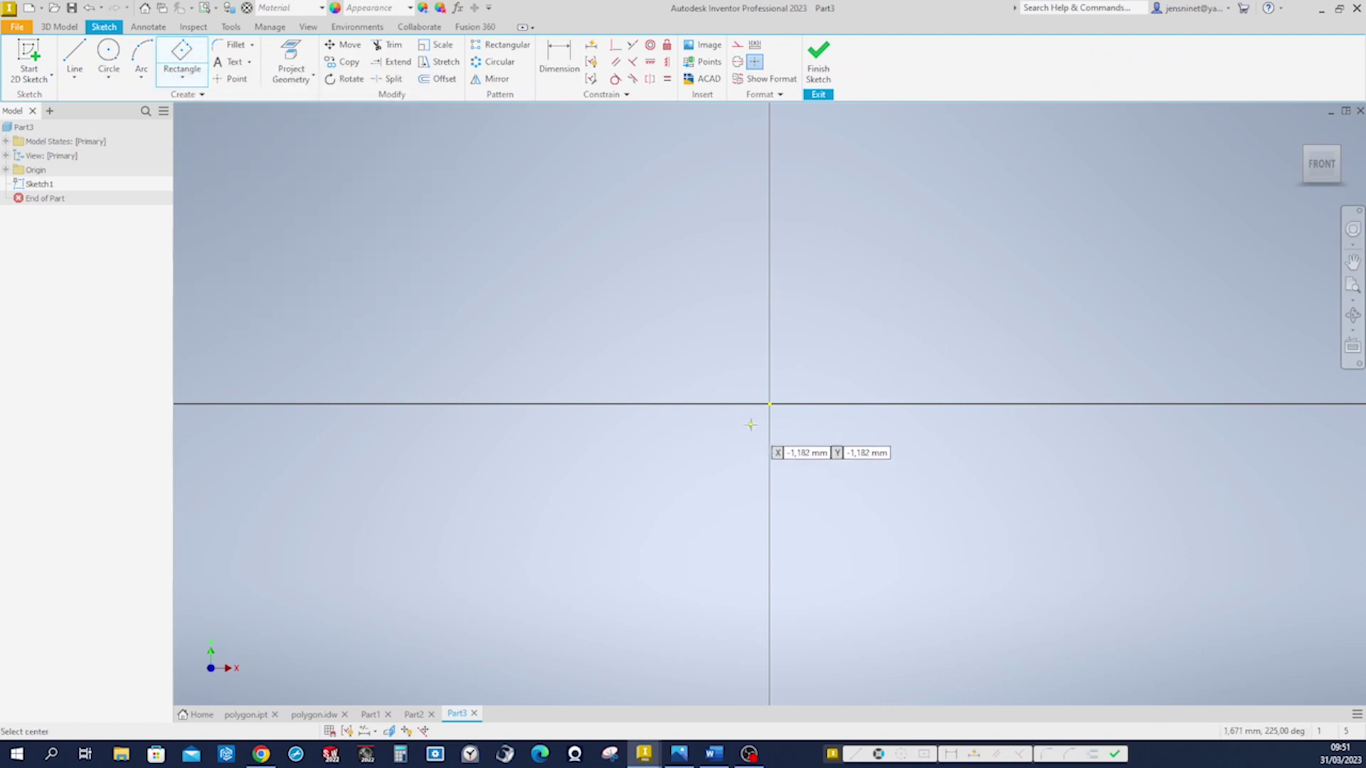
pyautogui.click(769, 404)
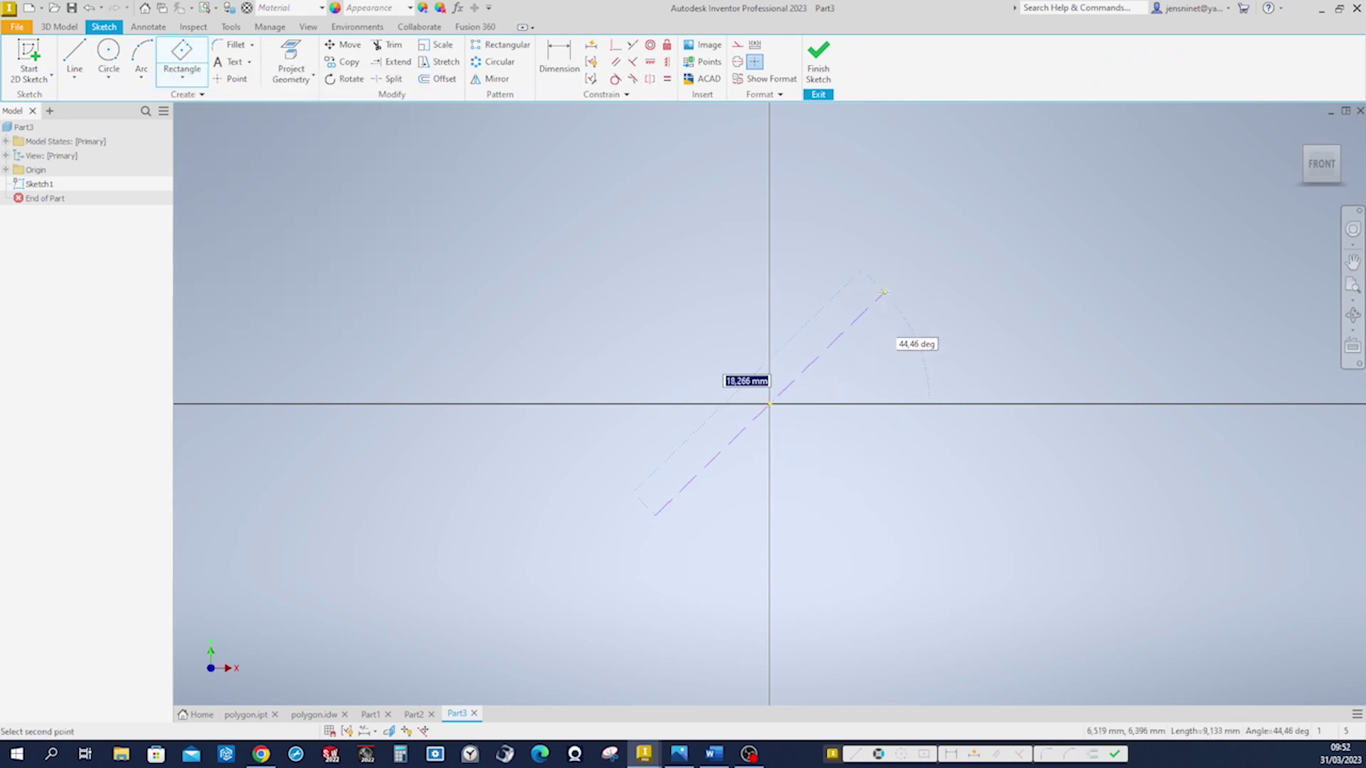
pyautogui.click(894, 285)
pyautogui.click(1006, 406)
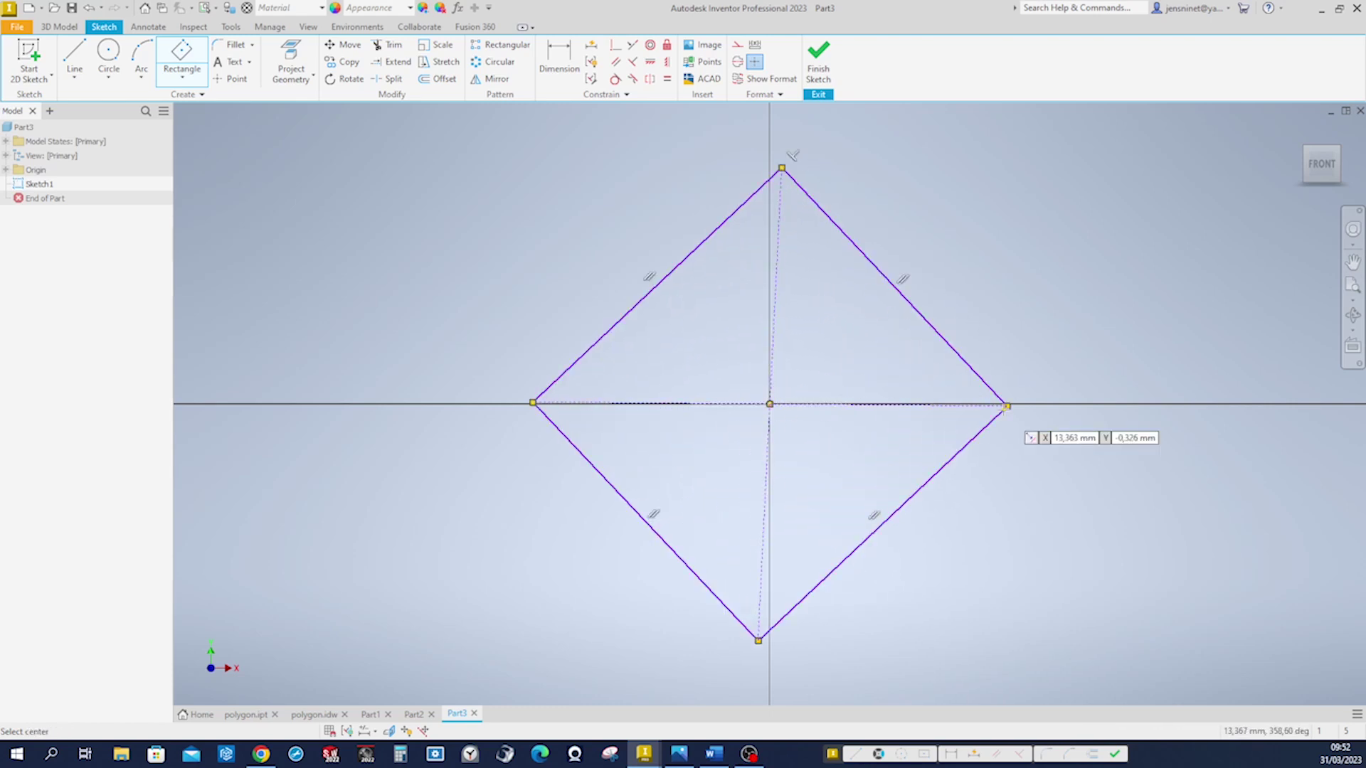
pyautogui.press('Escape')
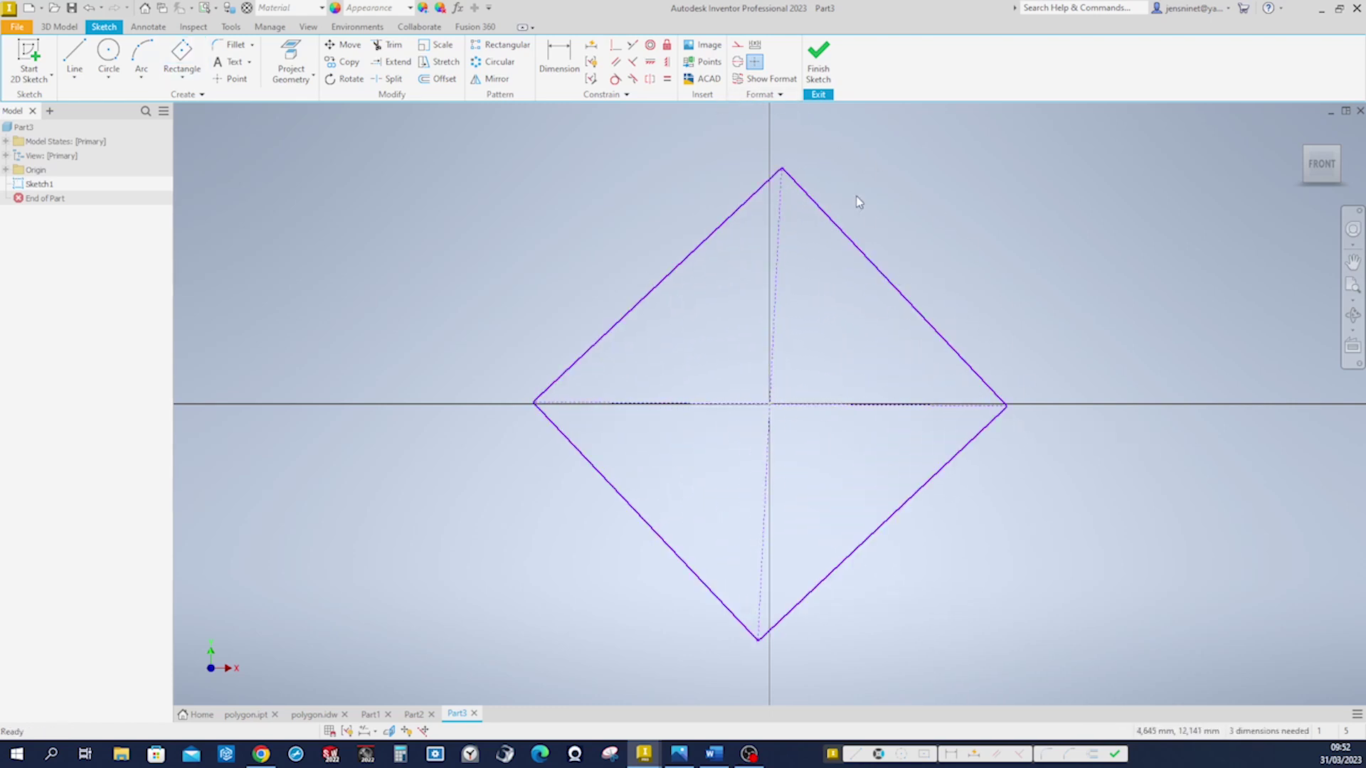
# - Constrain two adjacent sides of the diamond to be equal and its upright diagonal to be vertical
pyautogui.click(667, 79)
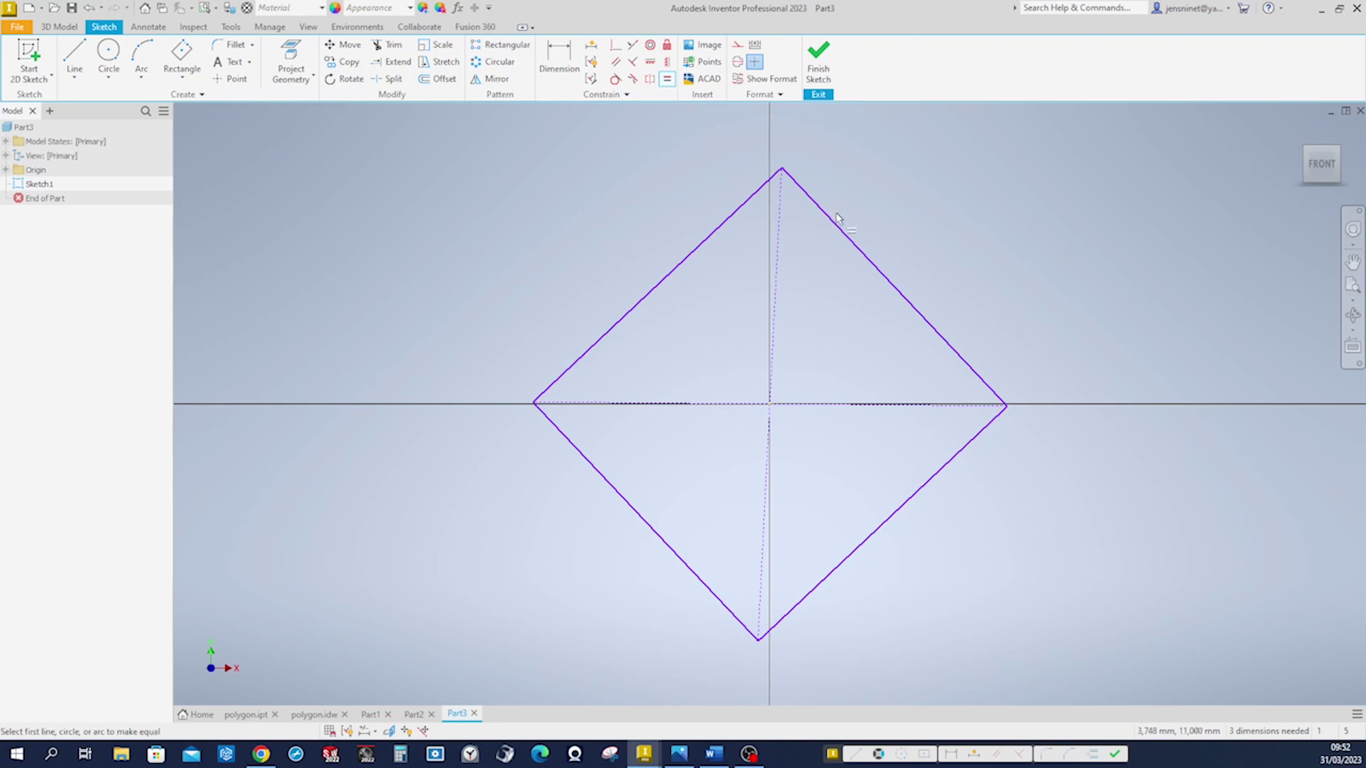
pyautogui.click(836, 222)
pyautogui.click(731, 232)
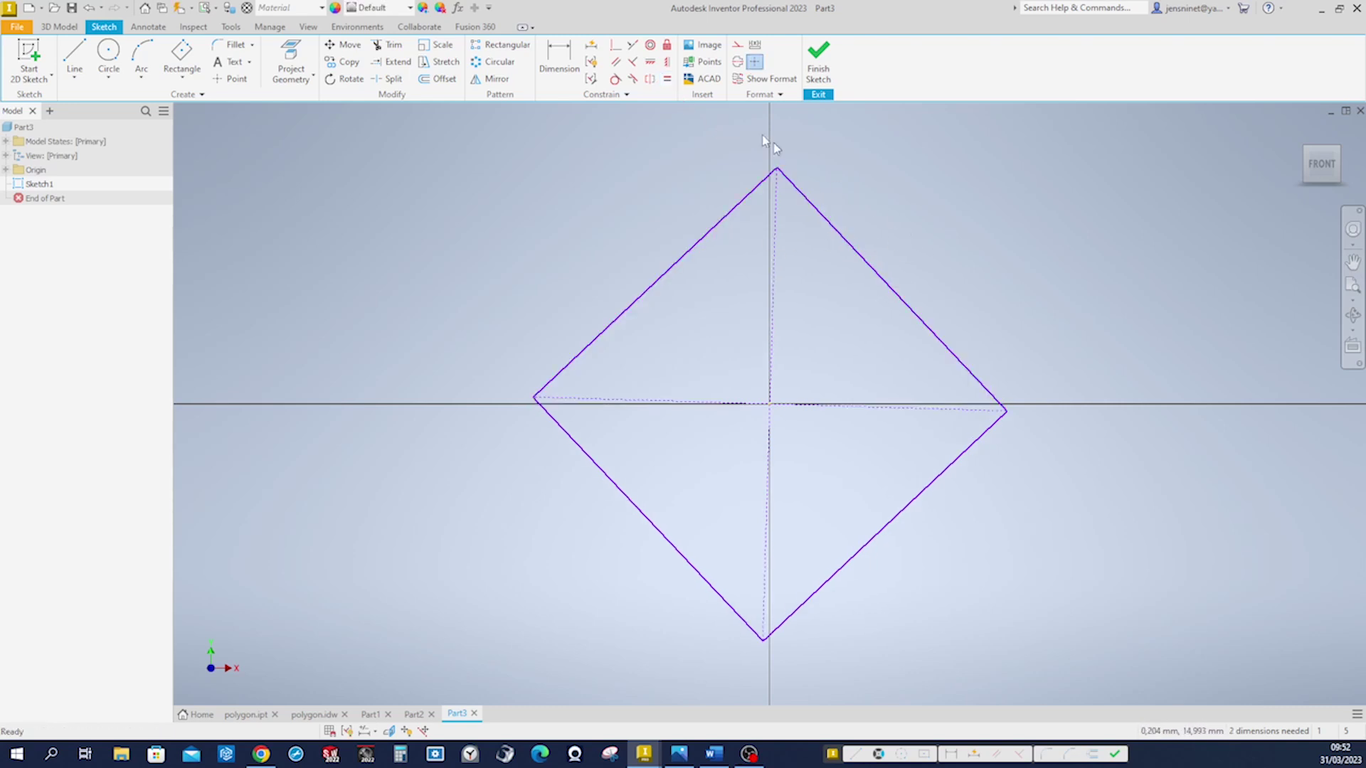
pyautogui.click(667, 62)
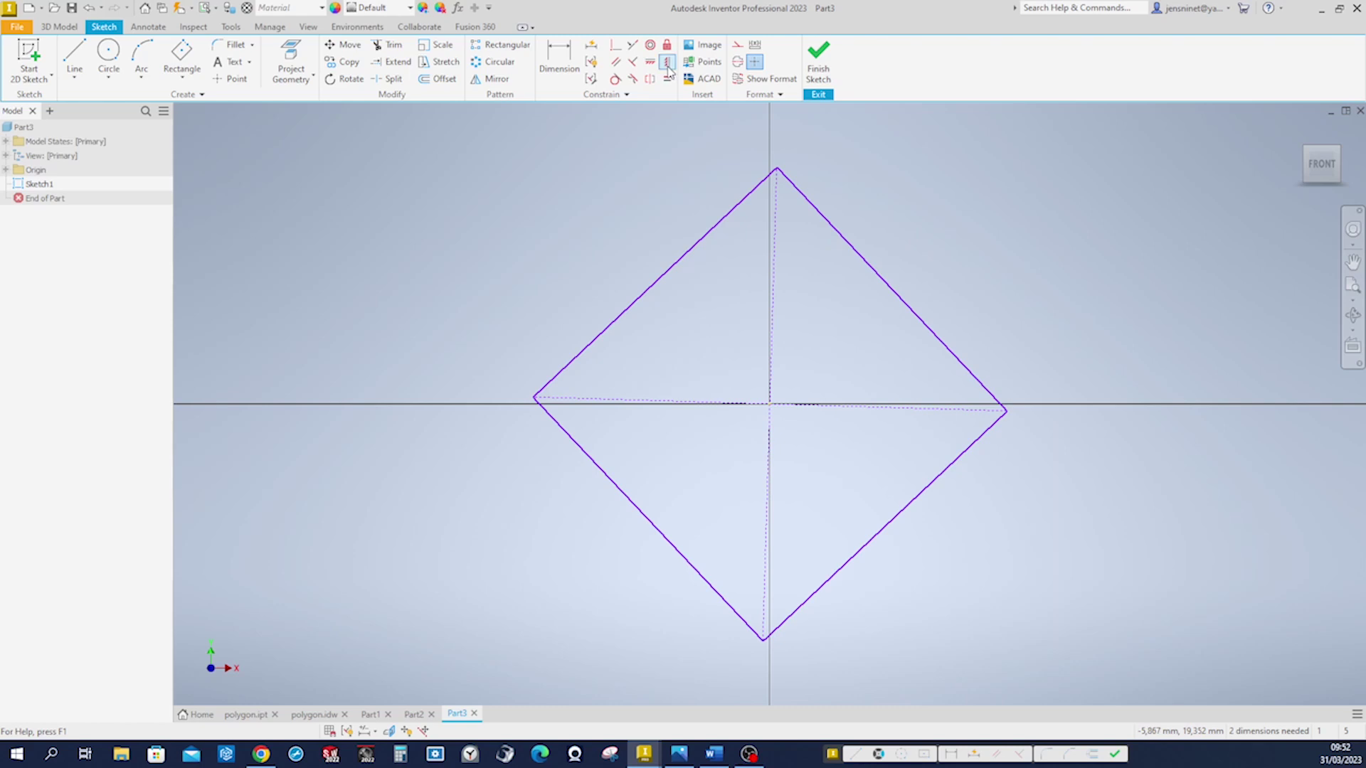
pyautogui.click(775, 207)
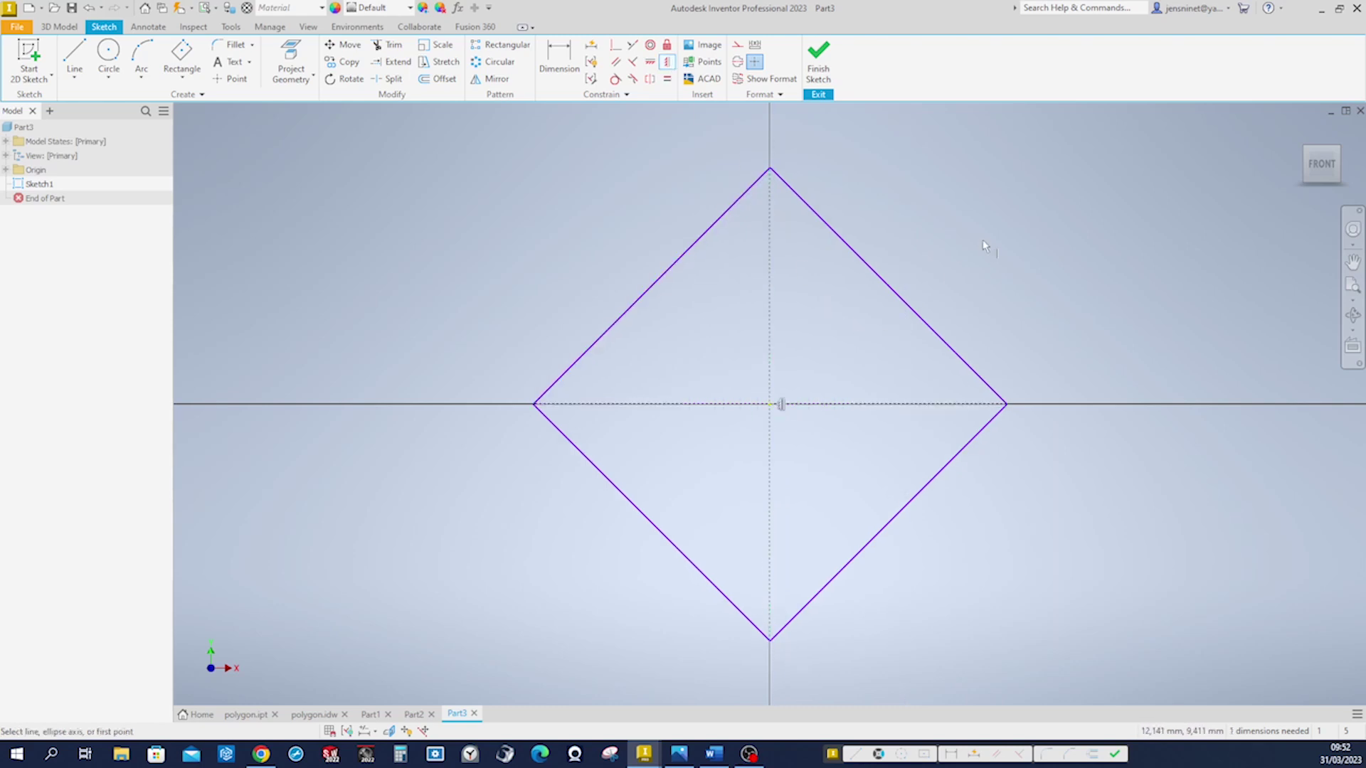
pyautogui.press('Escape')
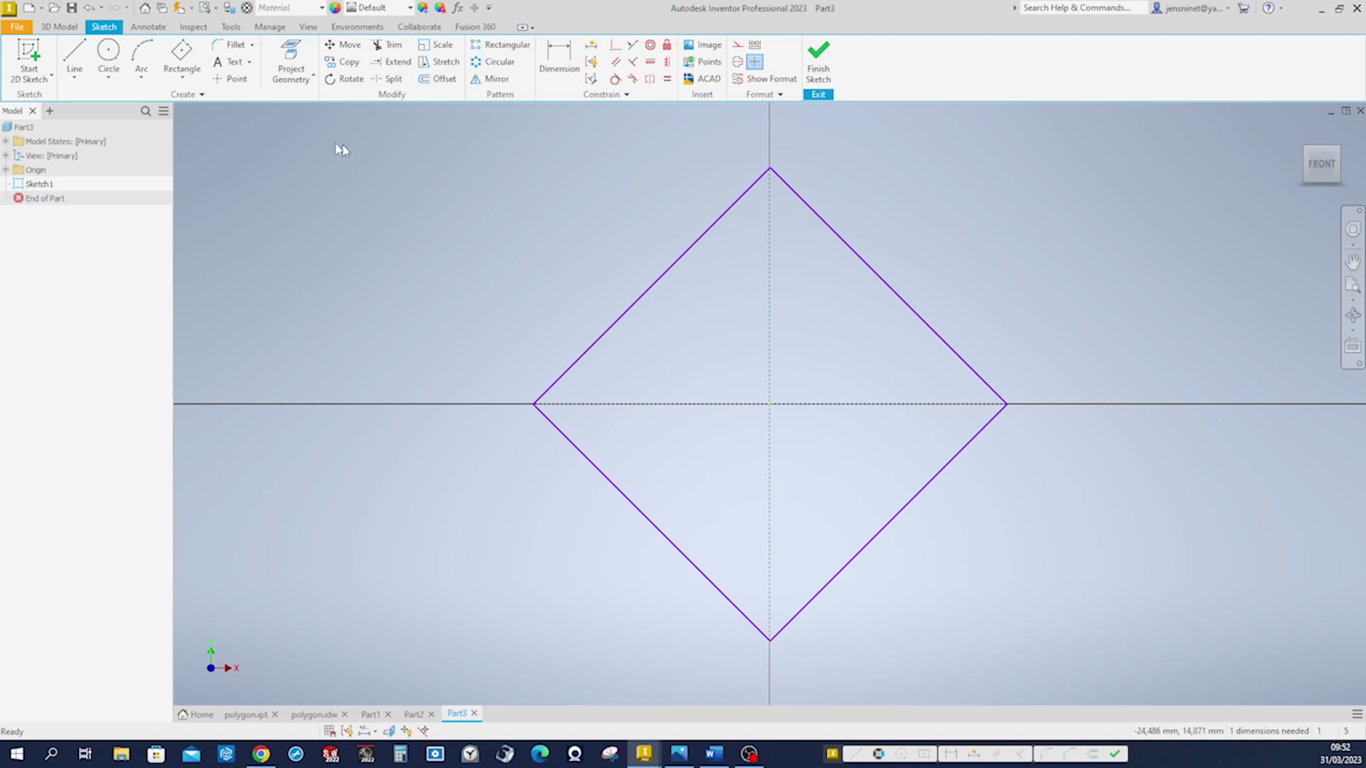
# - Sketch an upright two-point center rectangle from the origin with its corner on the diamond's upper-right edge
pyautogui.click(196, 82)
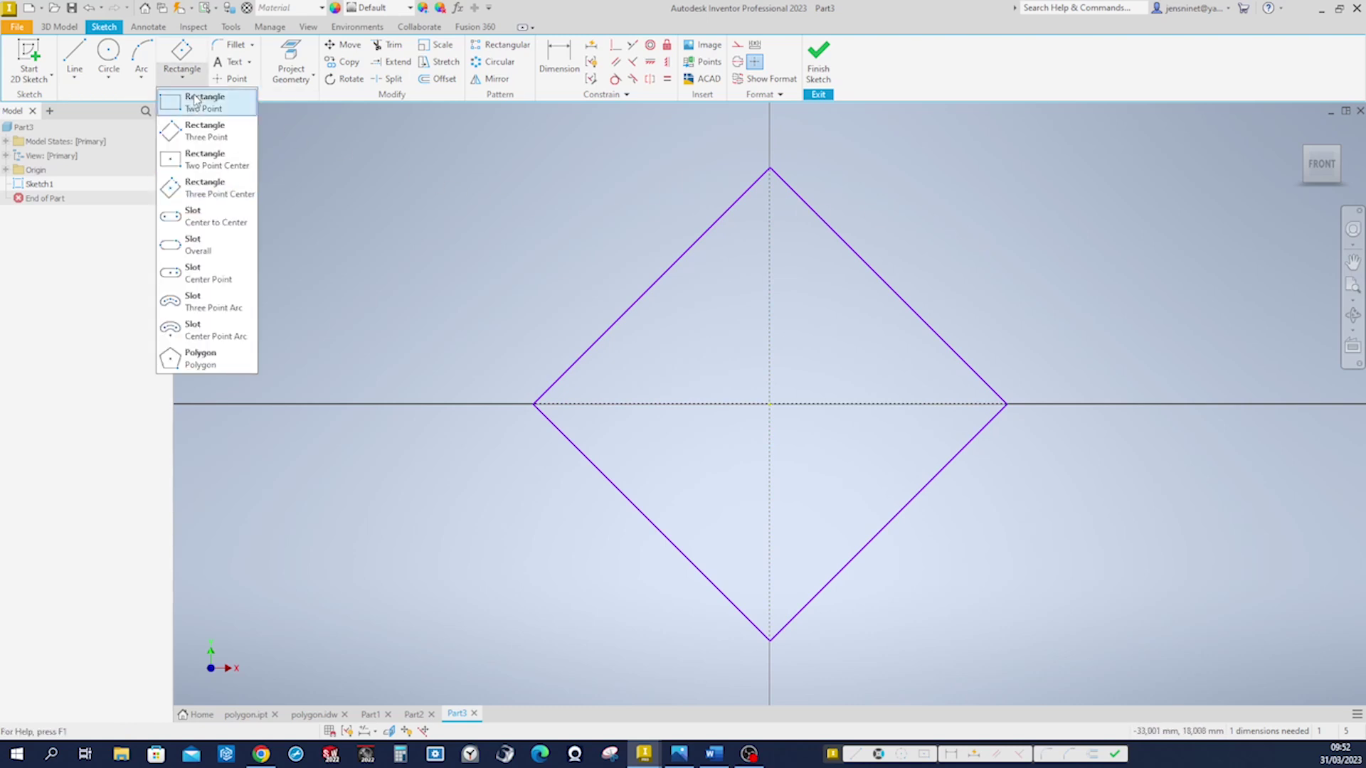
pyautogui.click(183, 165)
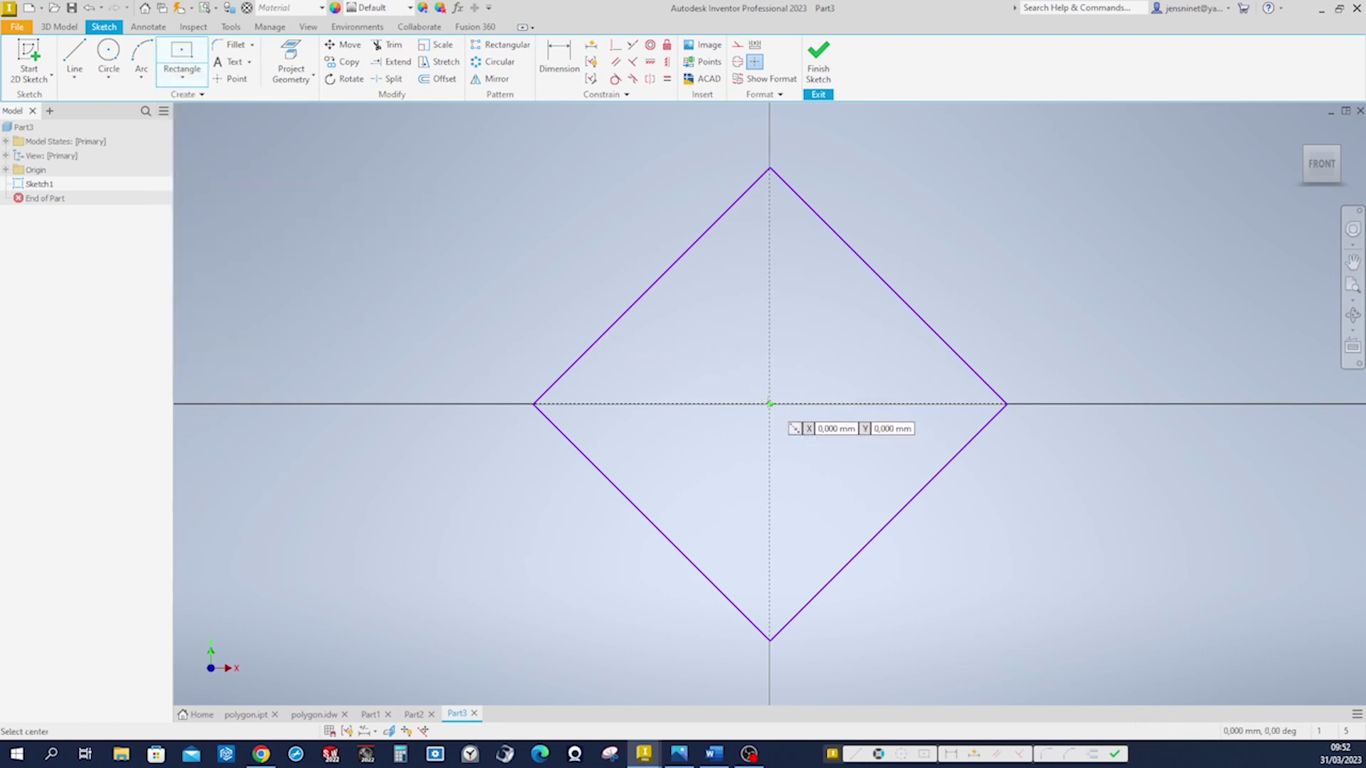
pyautogui.click(769, 405)
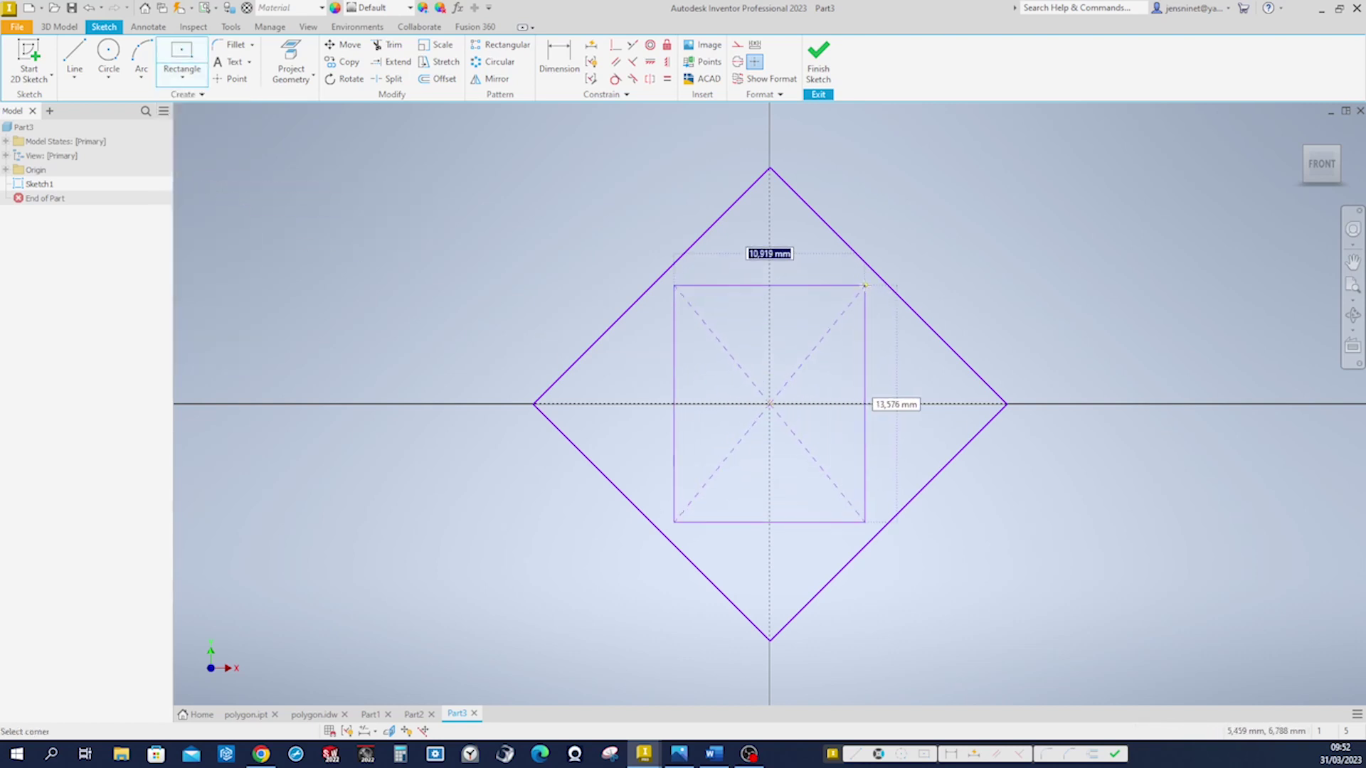
pyautogui.click(873, 269)
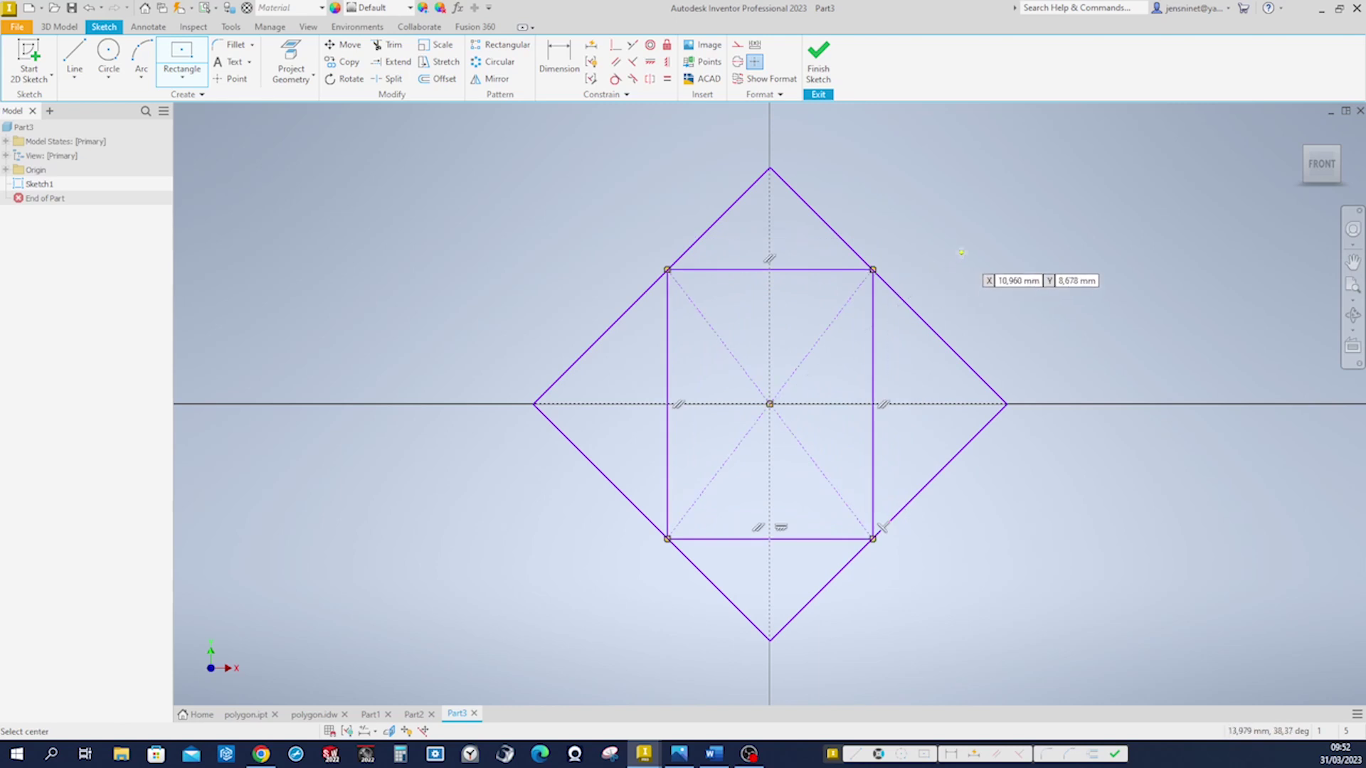
pyautogui.press('Escape')
# - Make the inner rectangle a square by constraining its right and upper sides to be equal
pyautogui.click(666, 81)
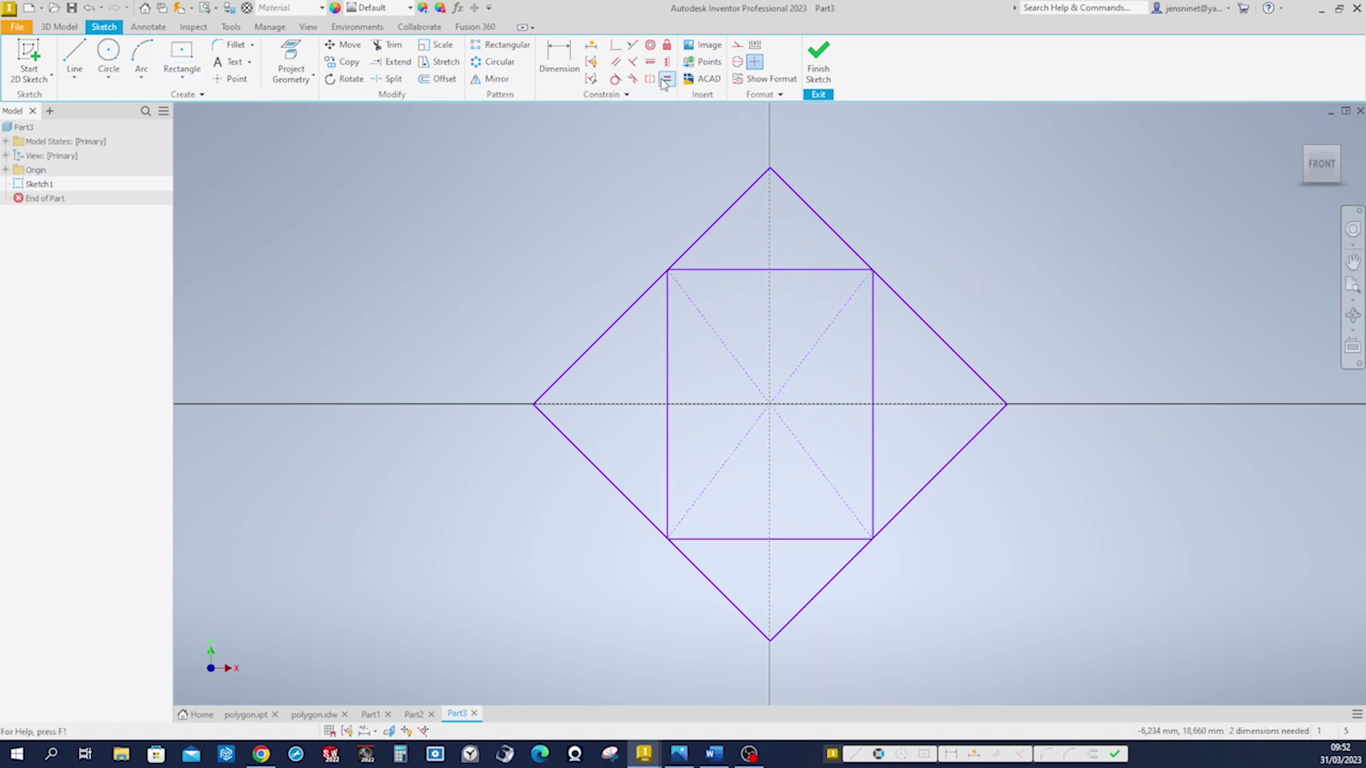
pyautogui.click(872, 346)
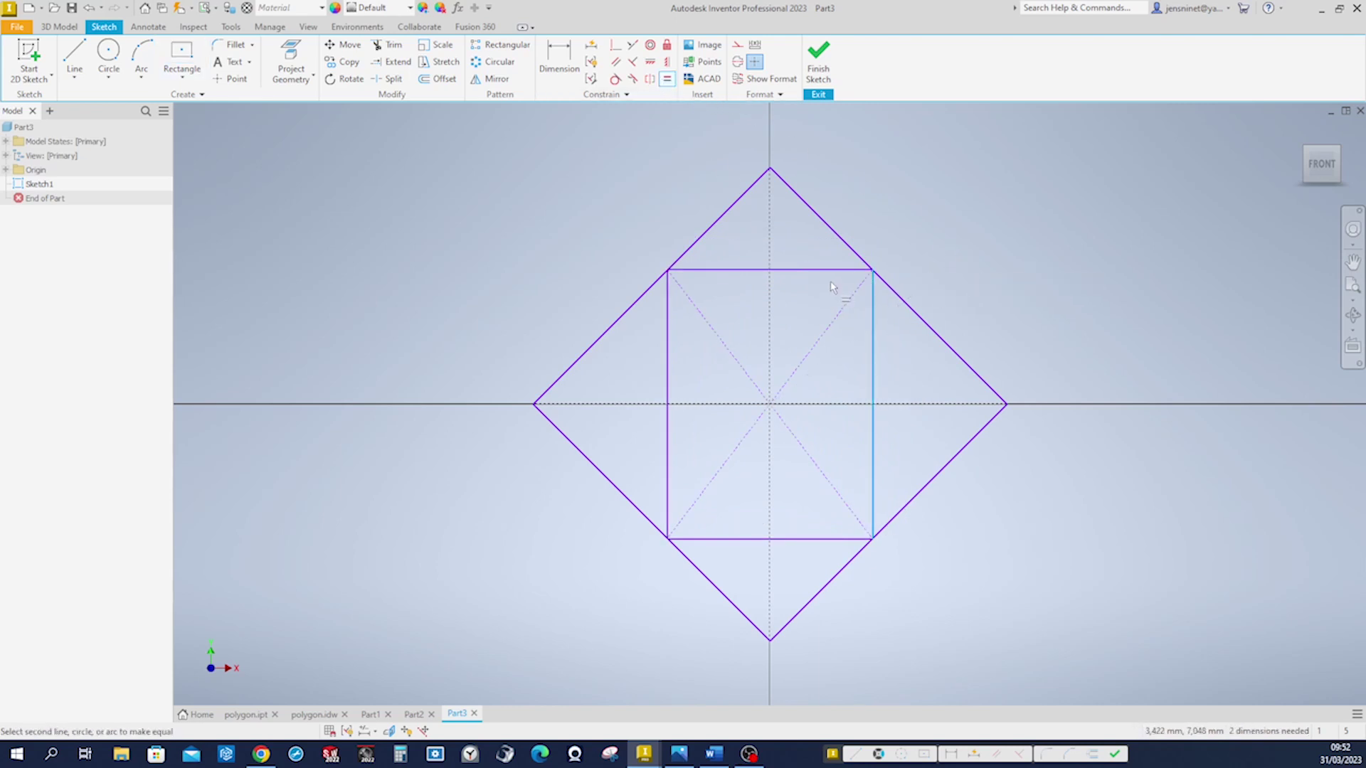
pyautogui.click(831, 270)
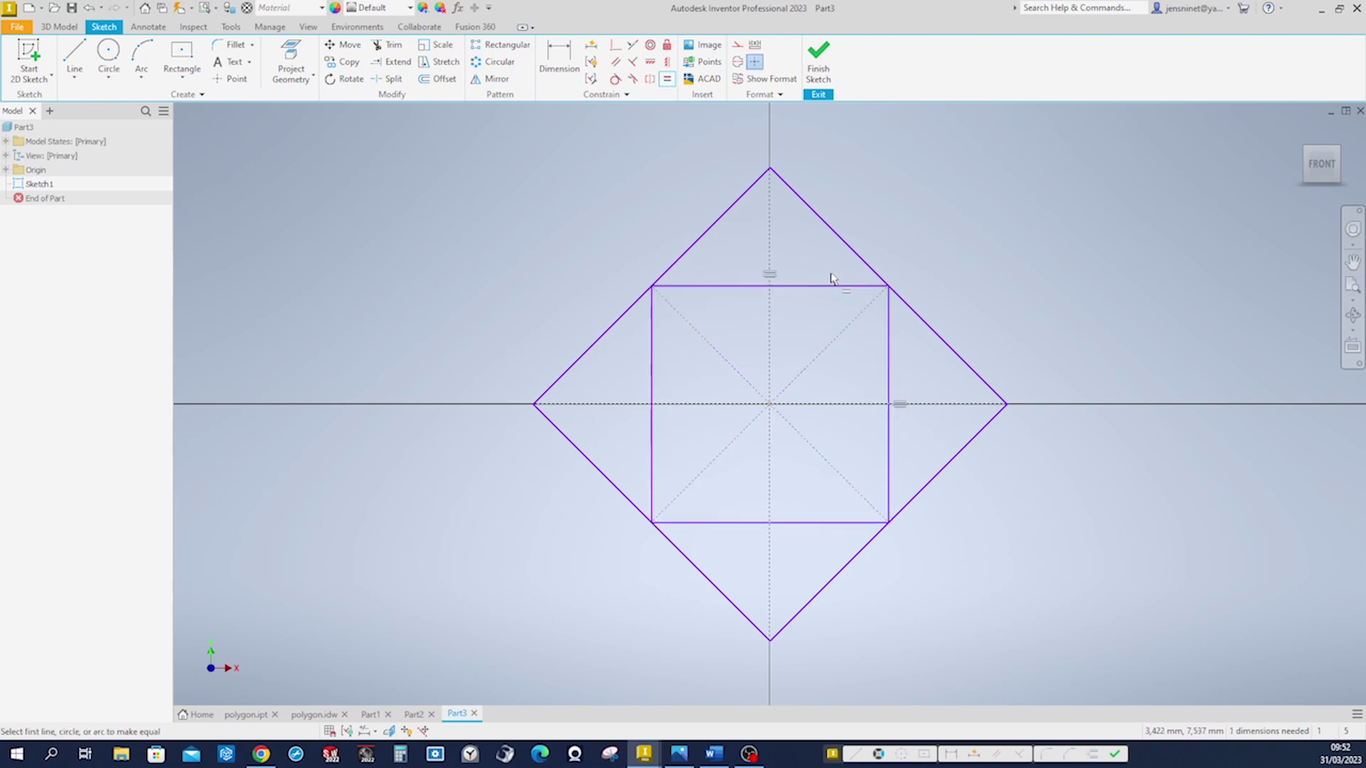
# - Dimension the right side of the inner square to 20 mm
pyautogui.rightClick(1036, 278)
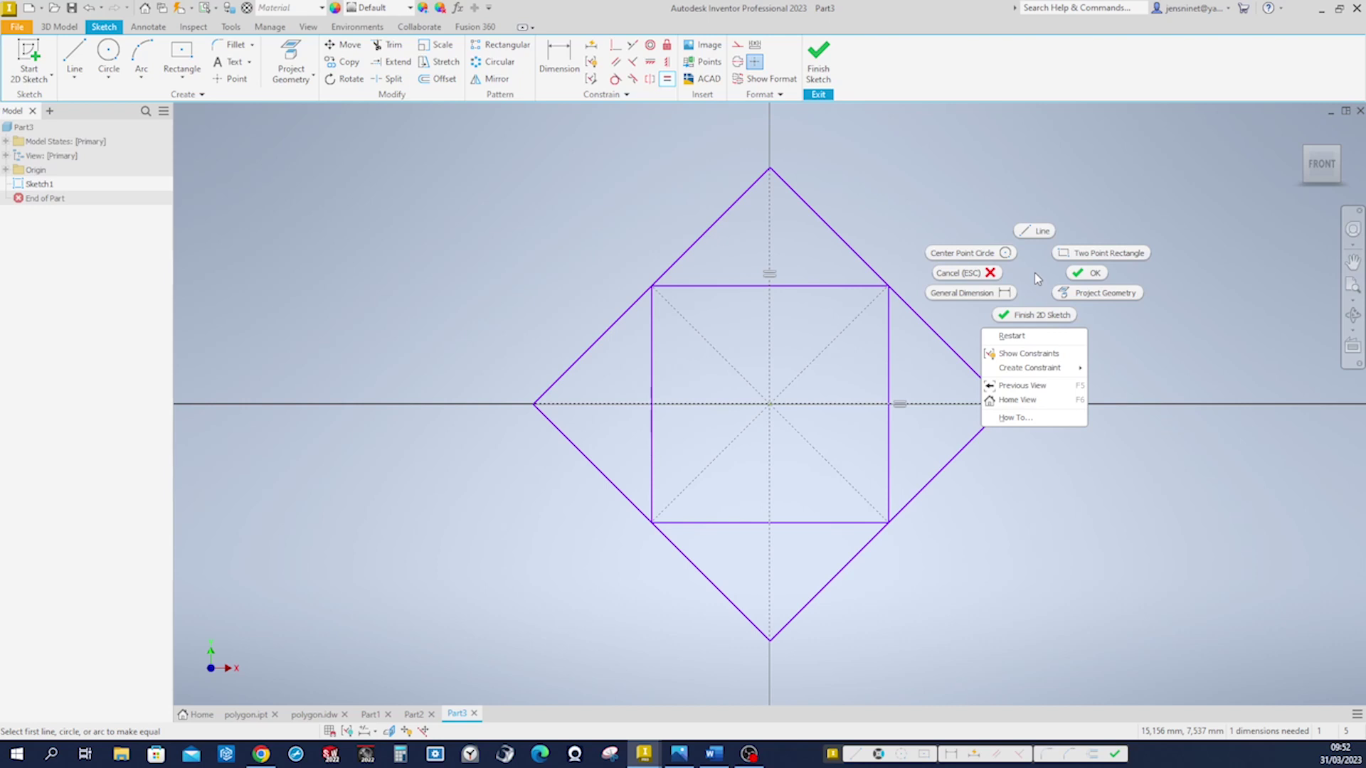
pyautogui.click(1013, 301)
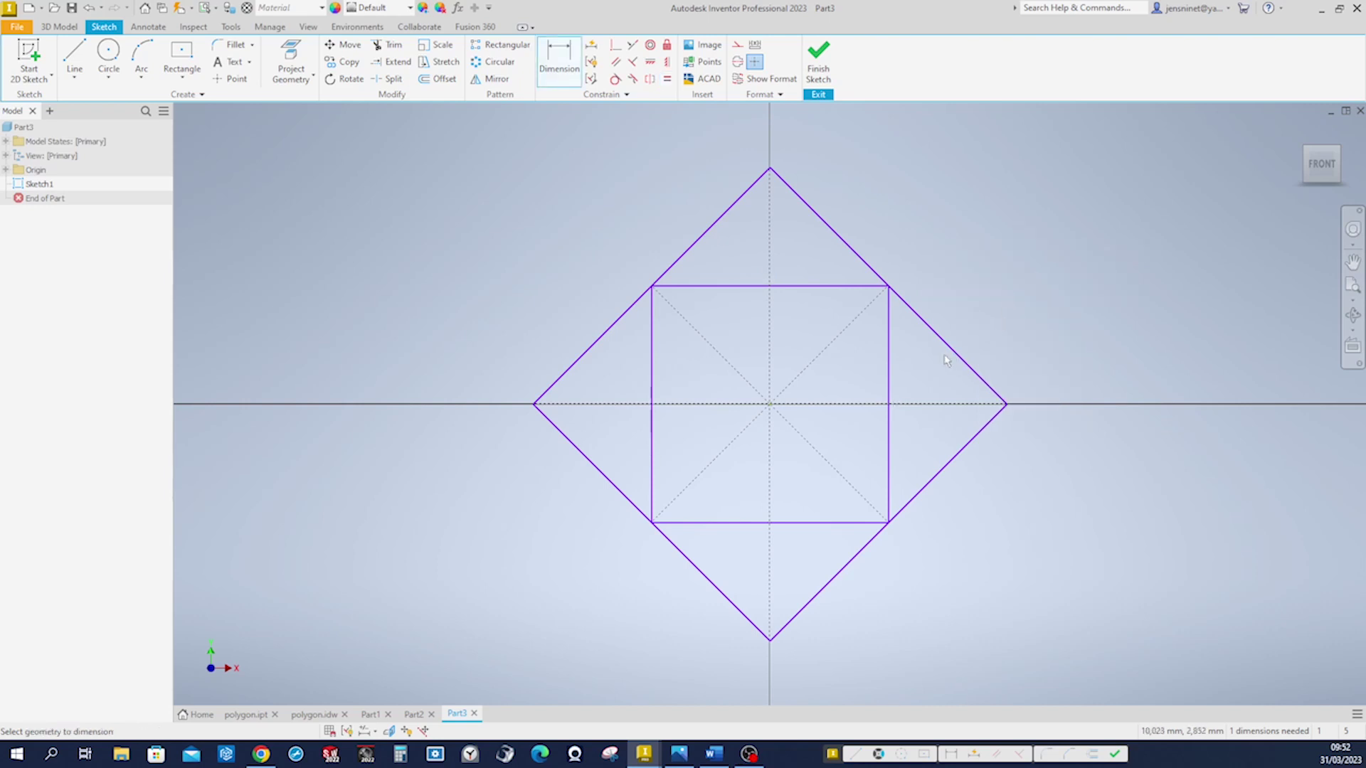
pyautogui.click(889, 370)
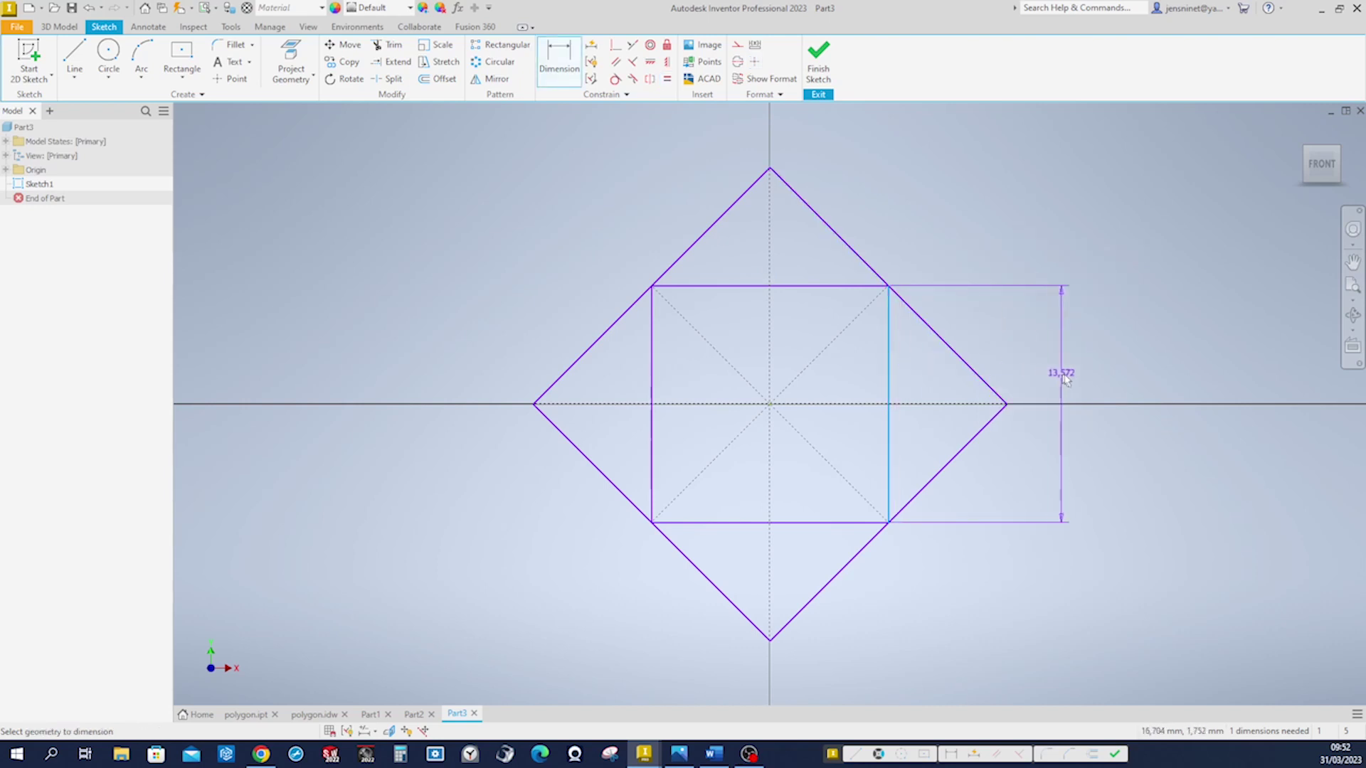
pyautogui.click(1080, 371)
pyautogui.write('20')
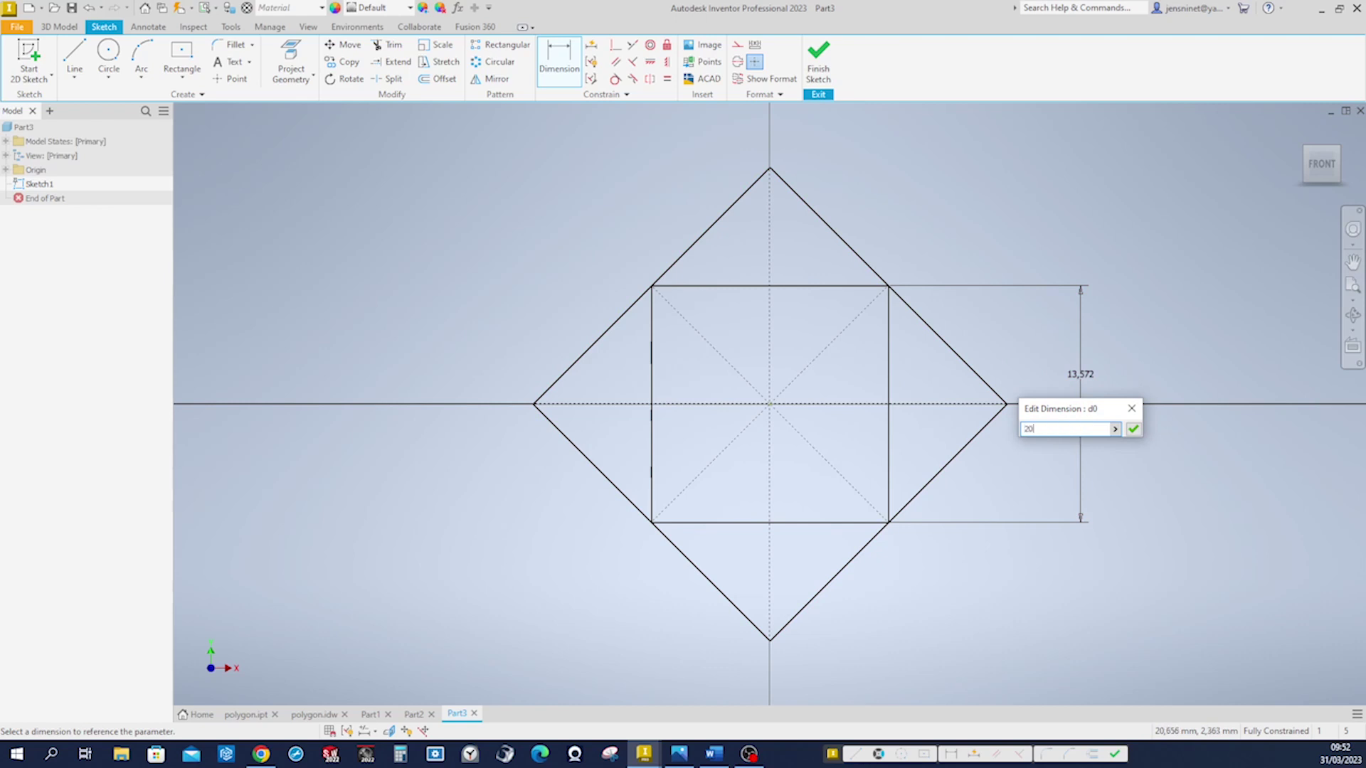
pyautogui.press('Return')
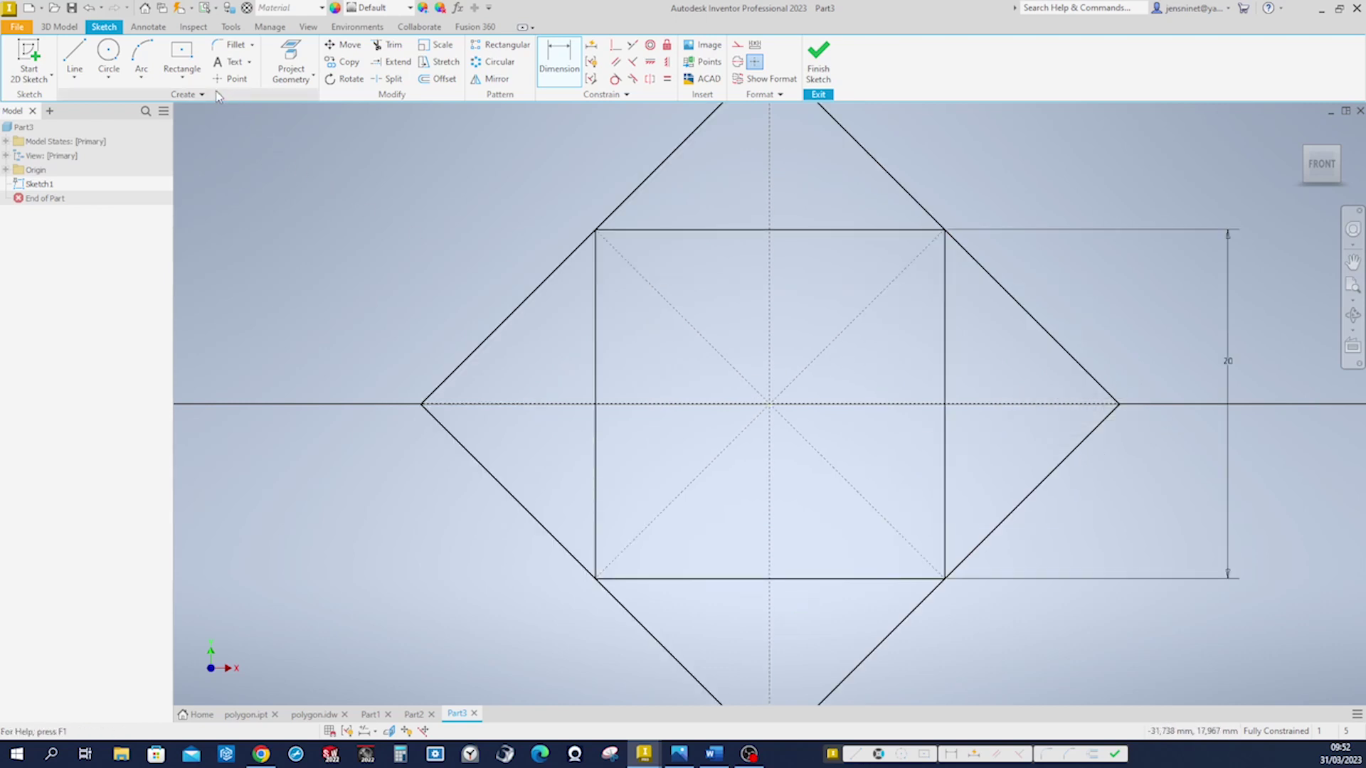
# - Sketch a tilted three-point center rectangle about 5.8 mm wide around the origin, inside the 20 mm square
pyautogui.click(187, 81)
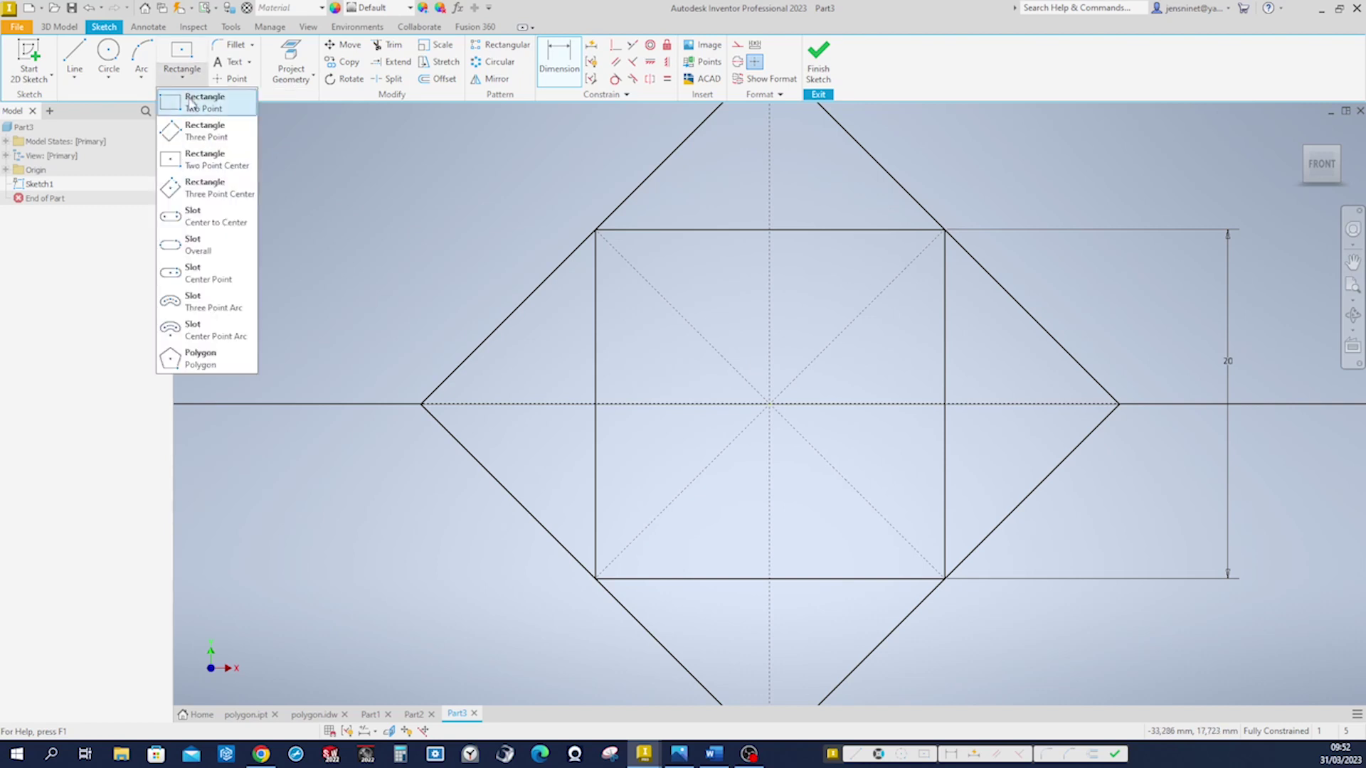
pyautogui.click(196, 189)
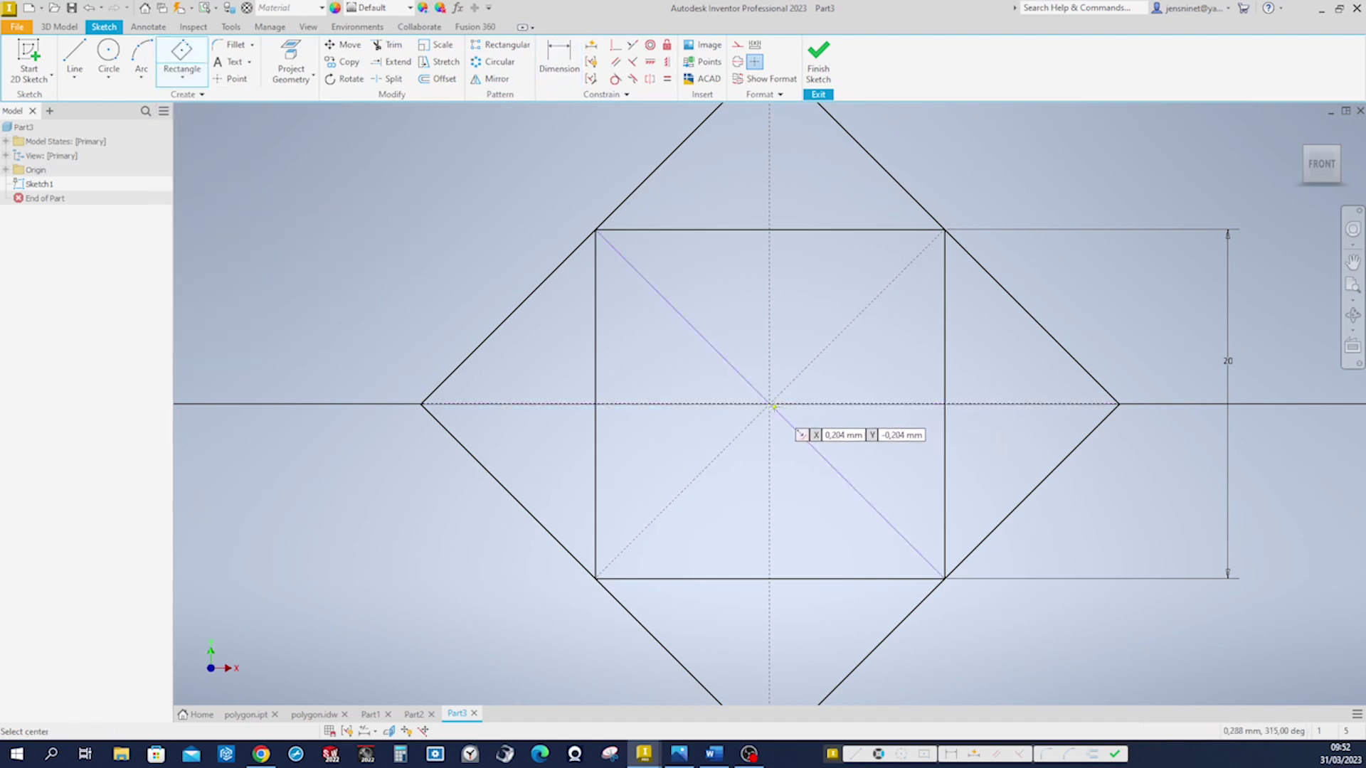
pyautogui.click(771, 405)
pyautogui.click(803, 328)
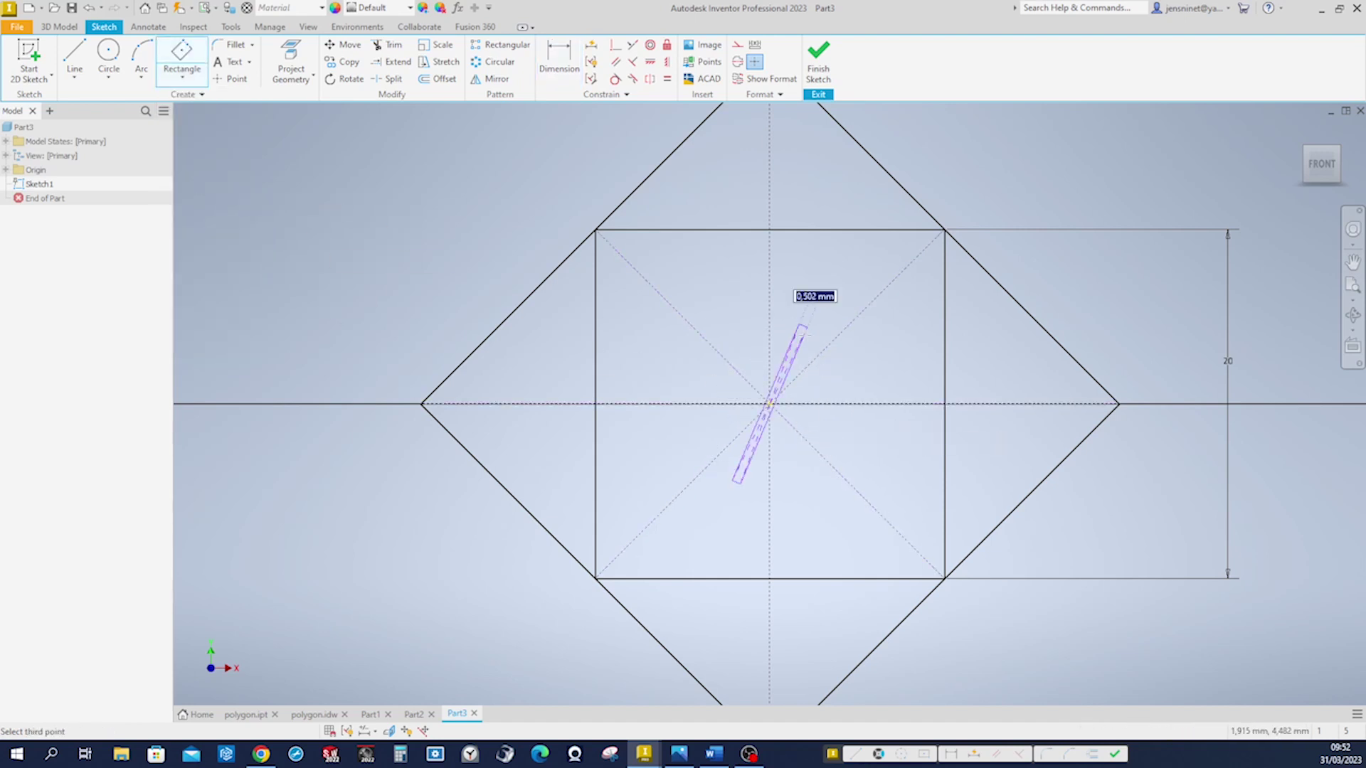
pyautogui.click(846, 371)
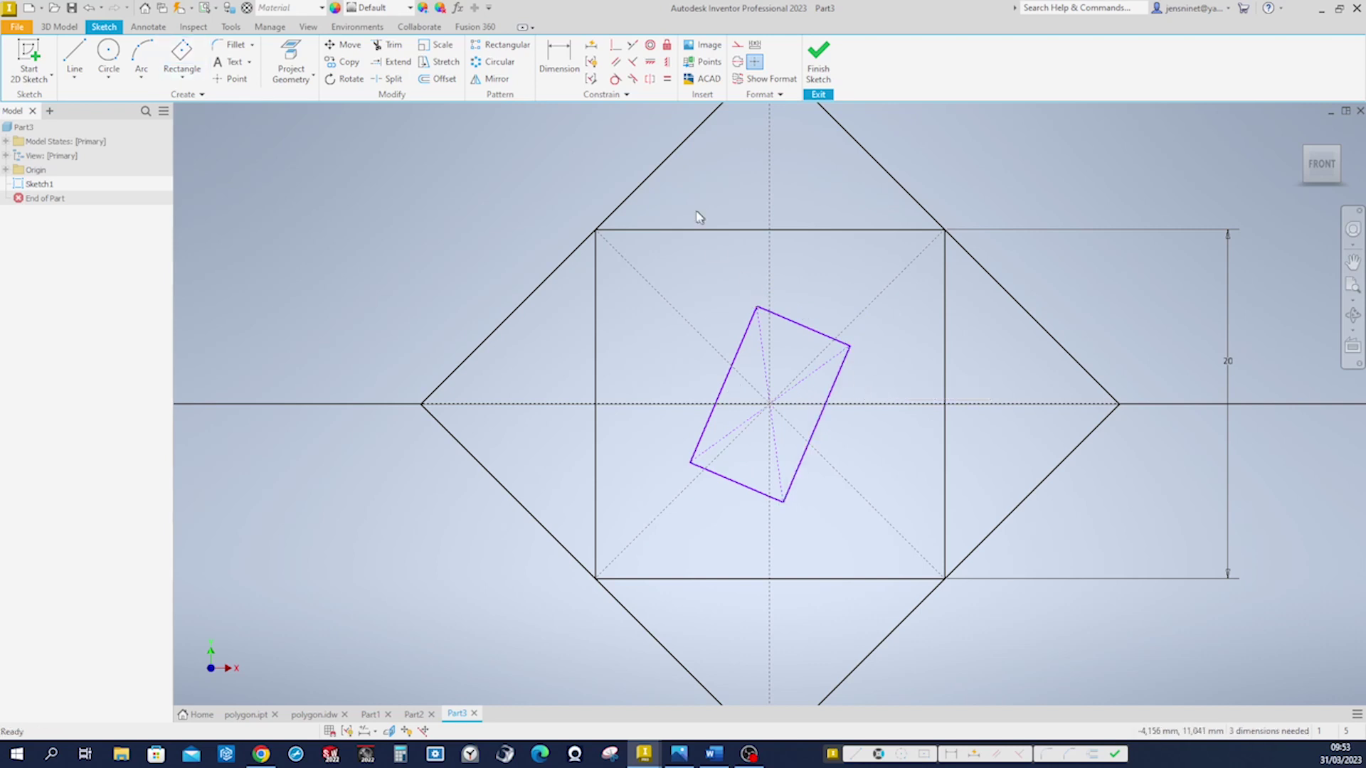
# - Make two adjacent corners of the tilted rectangle coincident with the midpoints of the square's upper and right sides
pyautogui.click(615, 45)
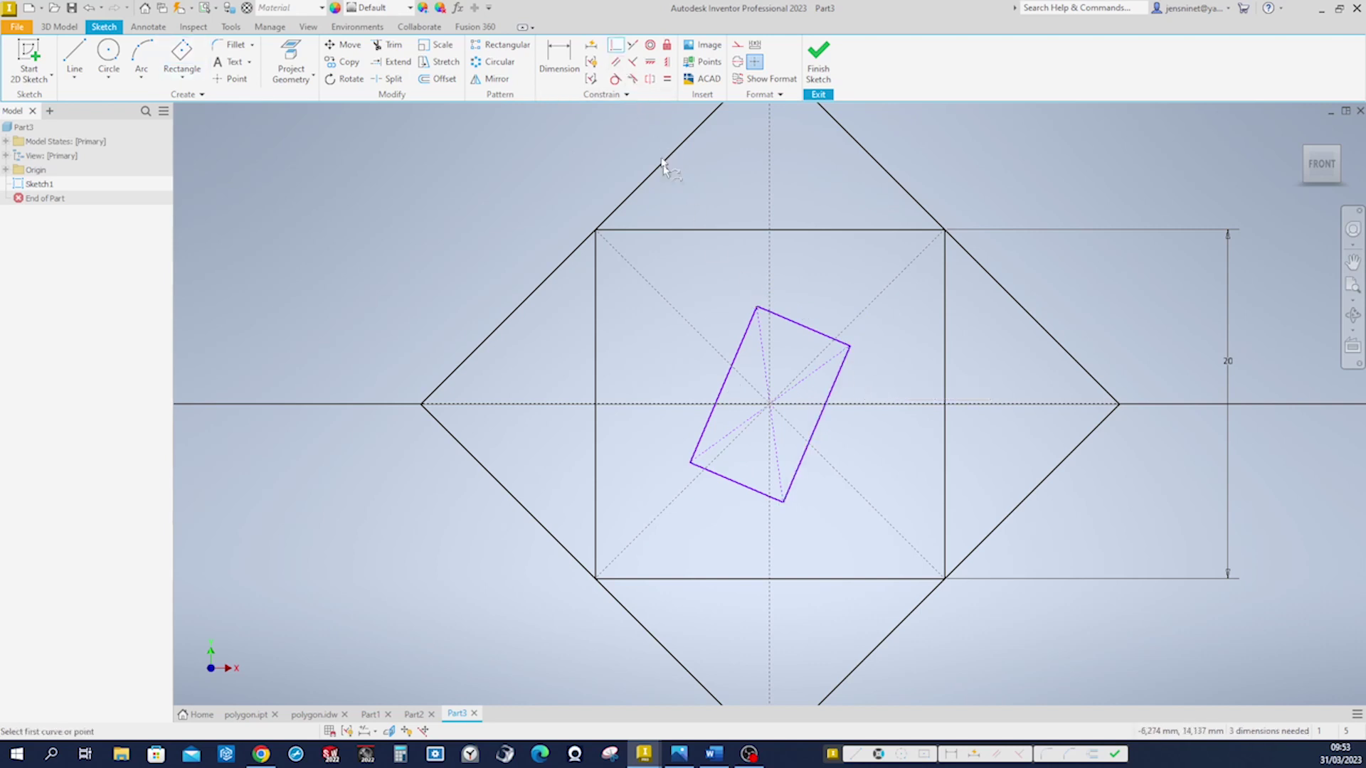
pyautogui.click(757, 307)
pyautogui.click(769, 231)
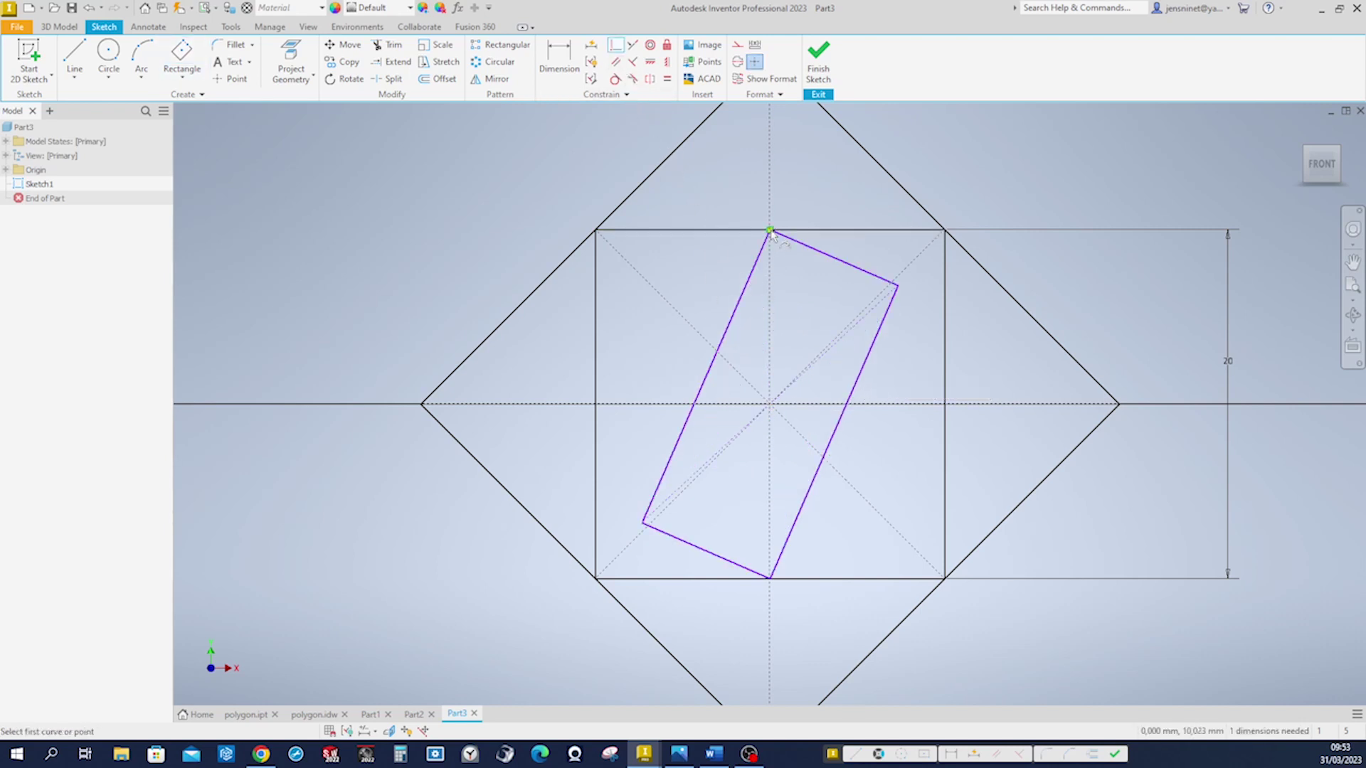
pyautogui.click(897, 285)
pyautogui.click(945, 400)
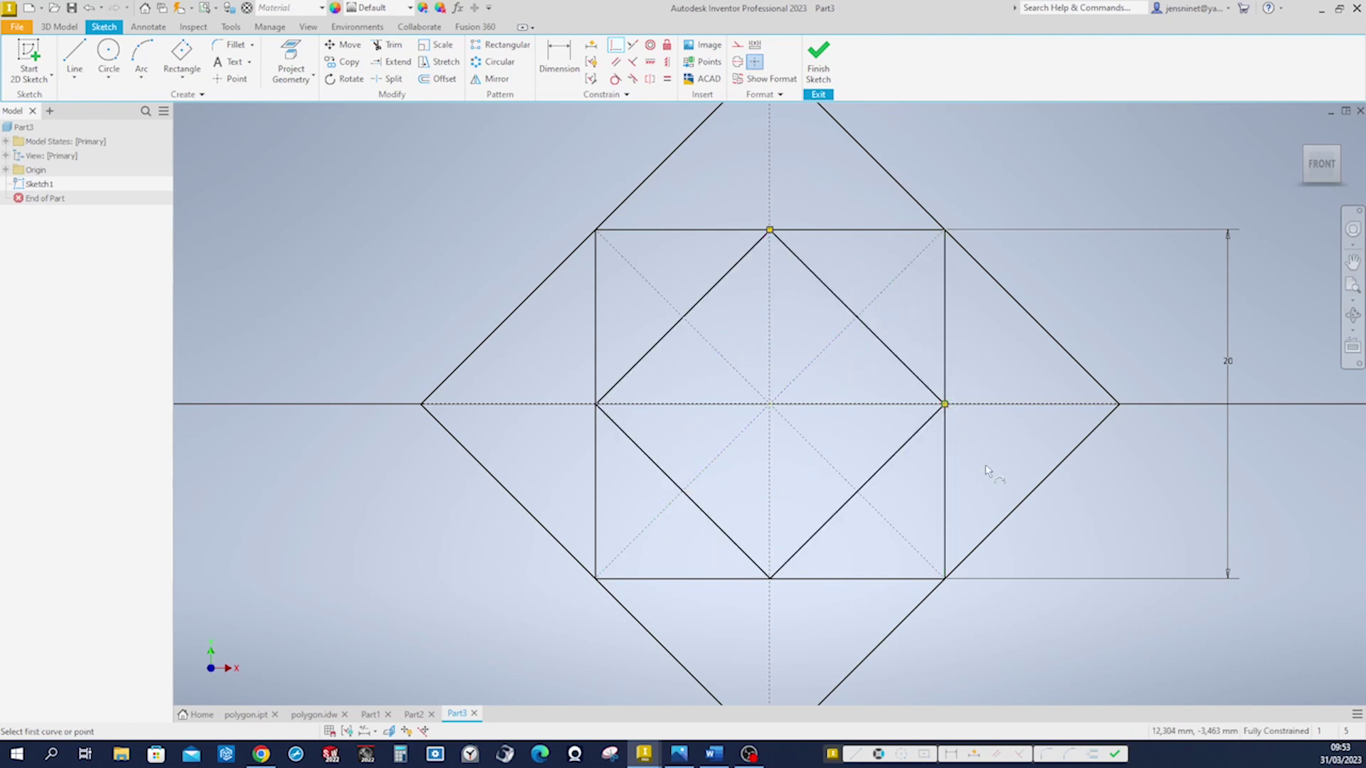
# - Finish the nested-squares sketch and start a new 3D sketch in the part
pyautogui.press('F6')
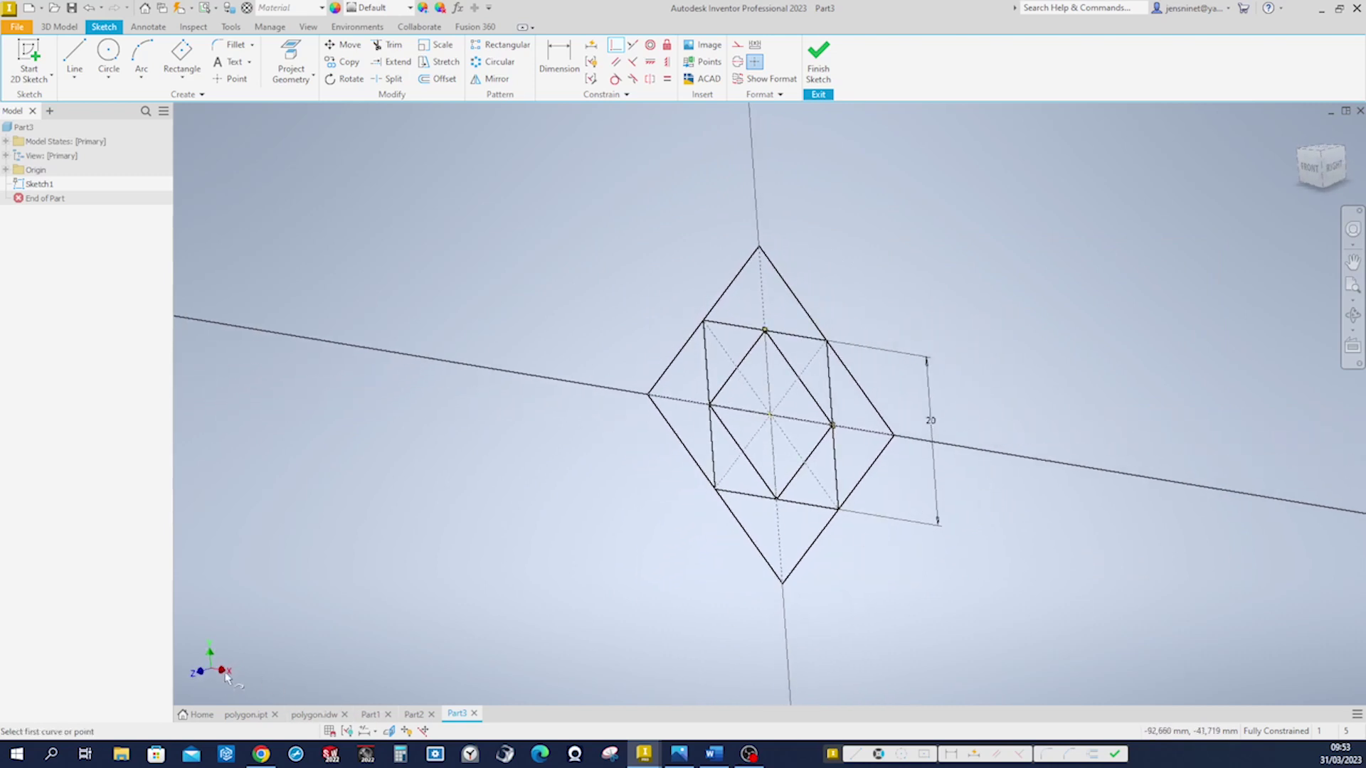
pyautogui.click(819, 72)
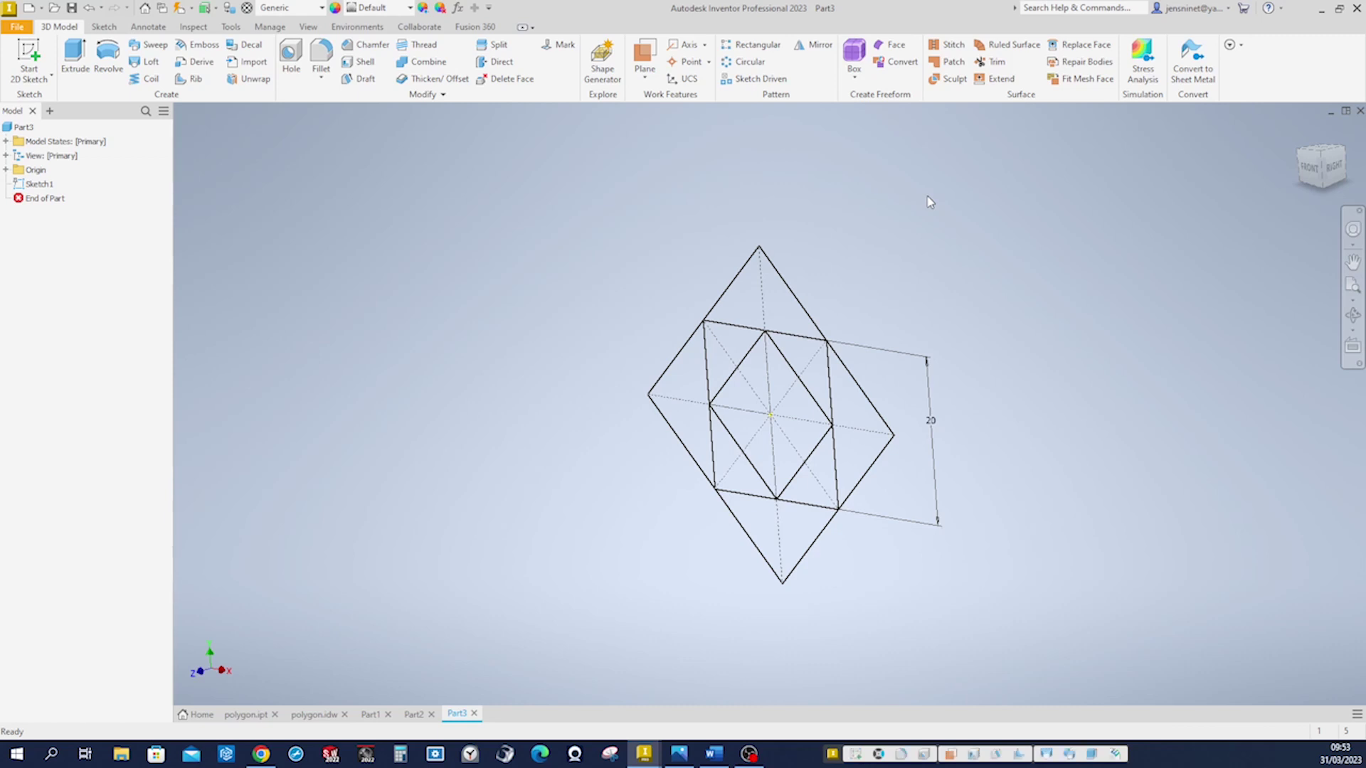
pyautogui.click(46, 81)
pyautogui.click(57, 130)
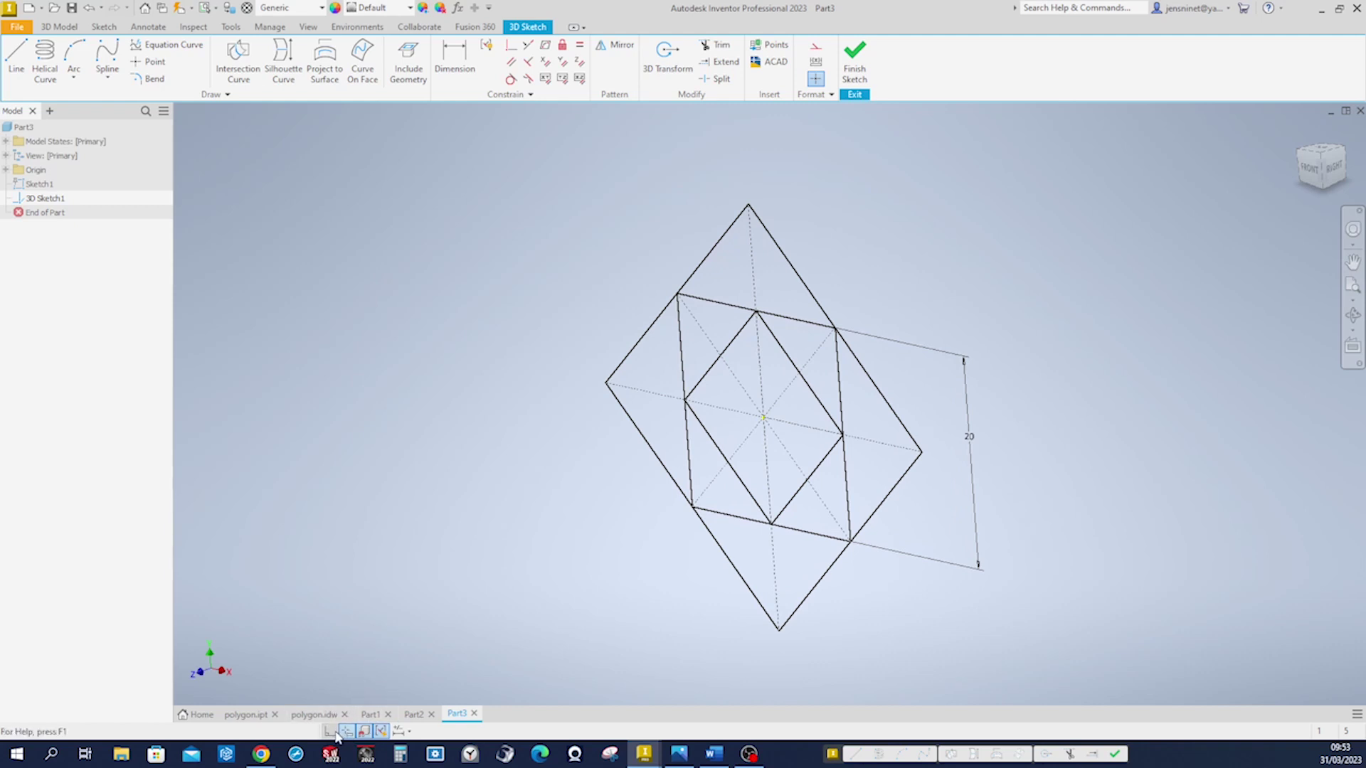
# - Draw a 3D line about 6.5 mm long from the midpoint of the 20 mm square's upper side along the negative Z direction
pyautogui.scroll(5, 649, 479)
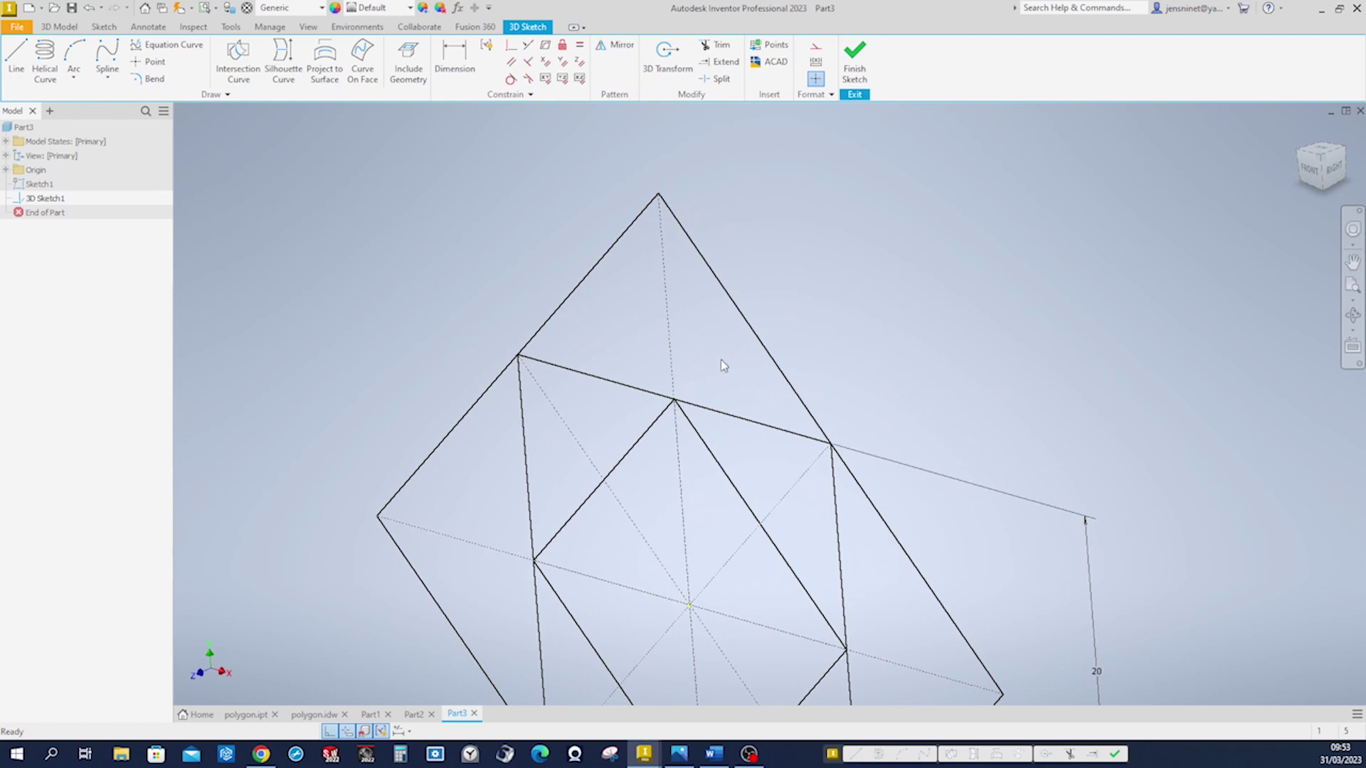
pyautogui.rightClick(721, 361)
pyautogui.click(711, 318)
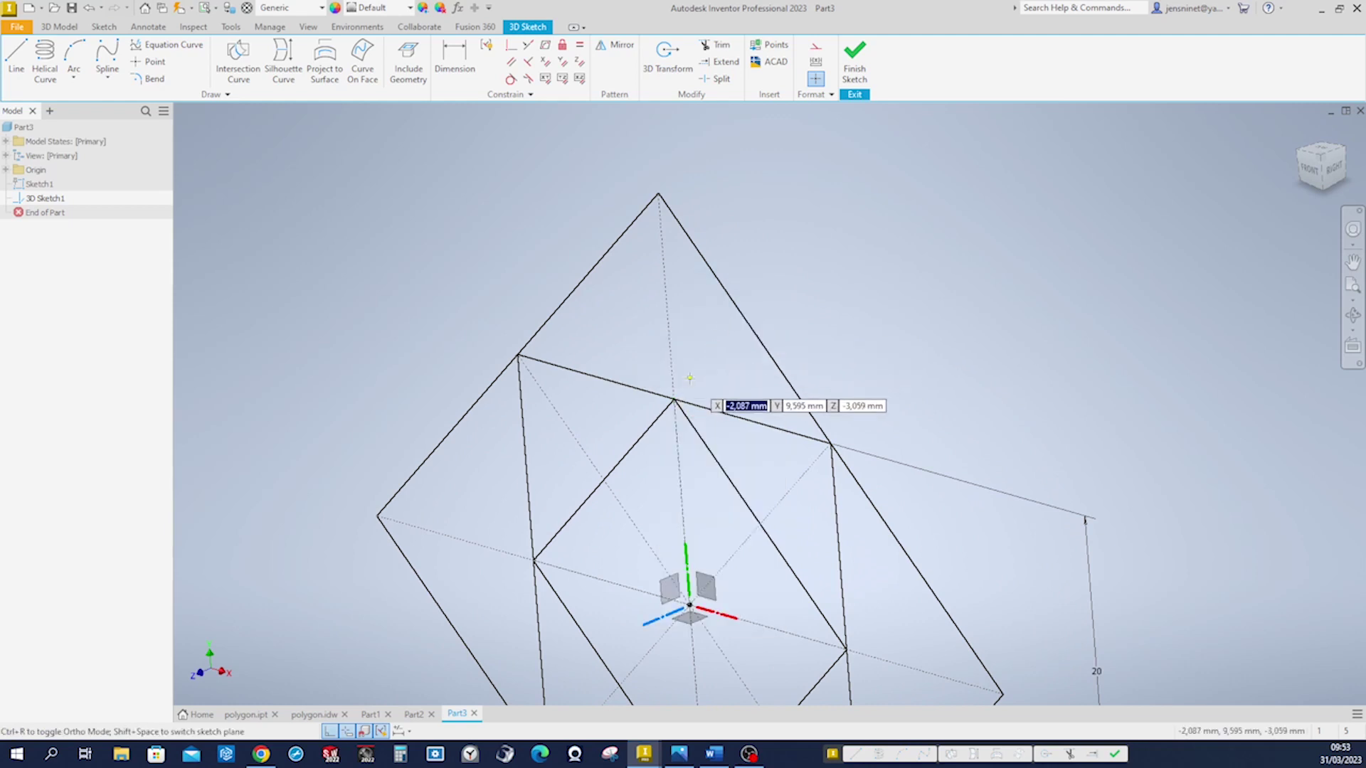
pyautogui.click(675, 401)
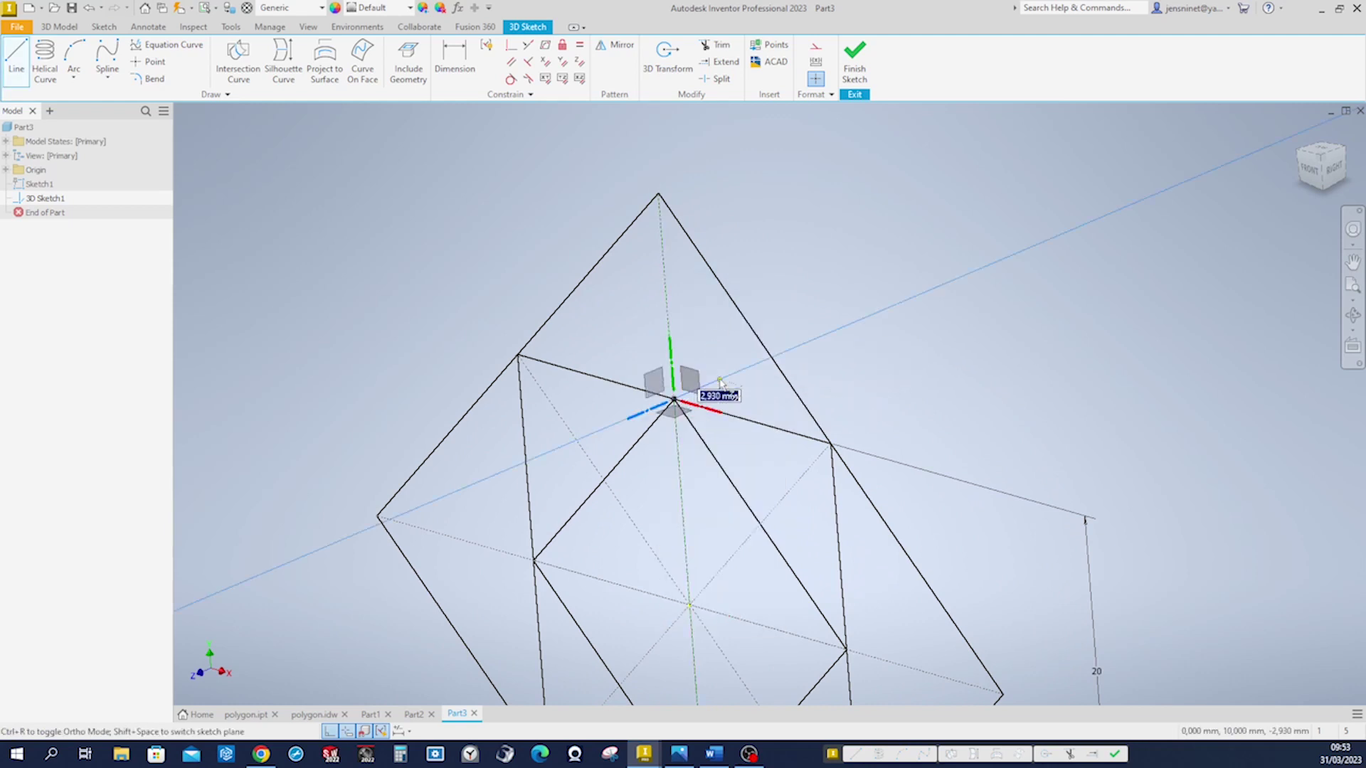
pyautogui.keyDown('shift'); pyautogui.moveTo(720, 381); pyautogui.dragTo(780, 357, button='middle'); pyautogui.keyUp('shift')
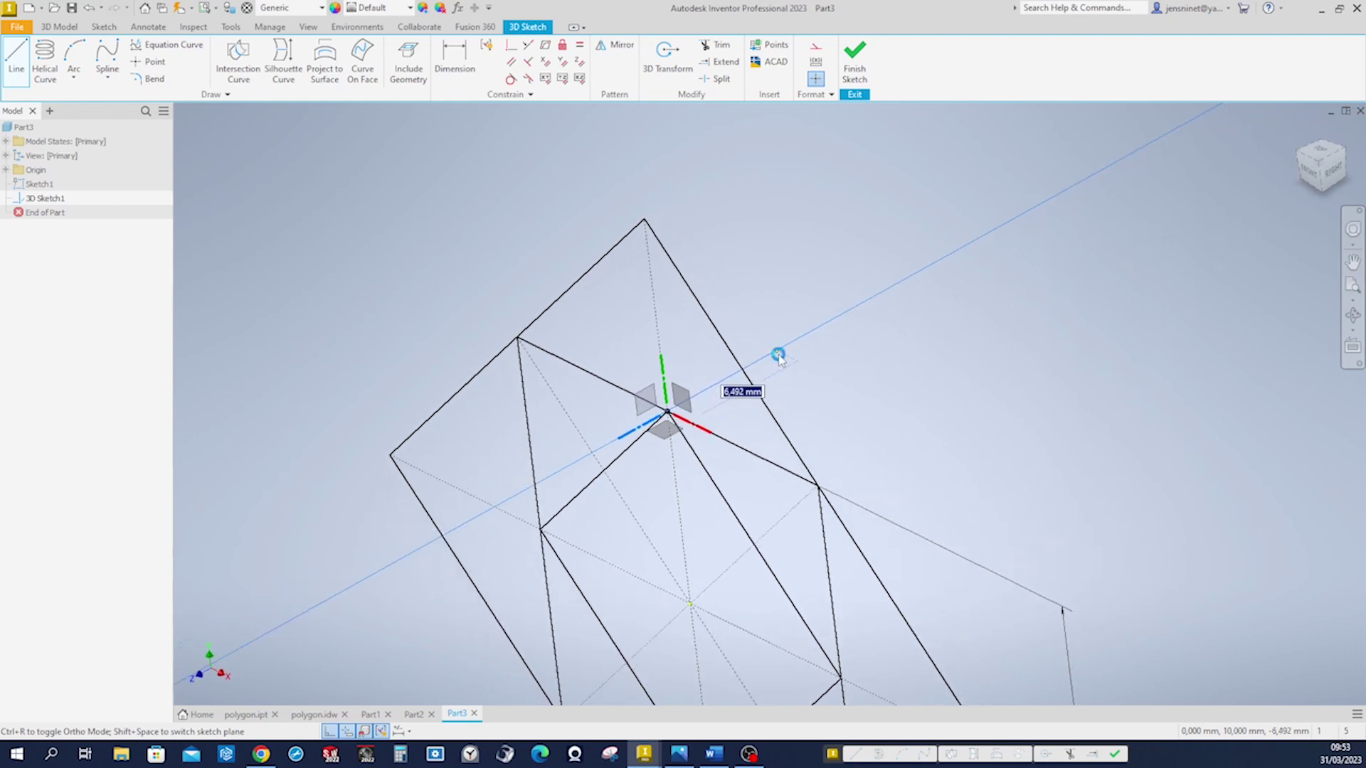
pyautogui.click(779, 356)
pyautogui.press('Escape')
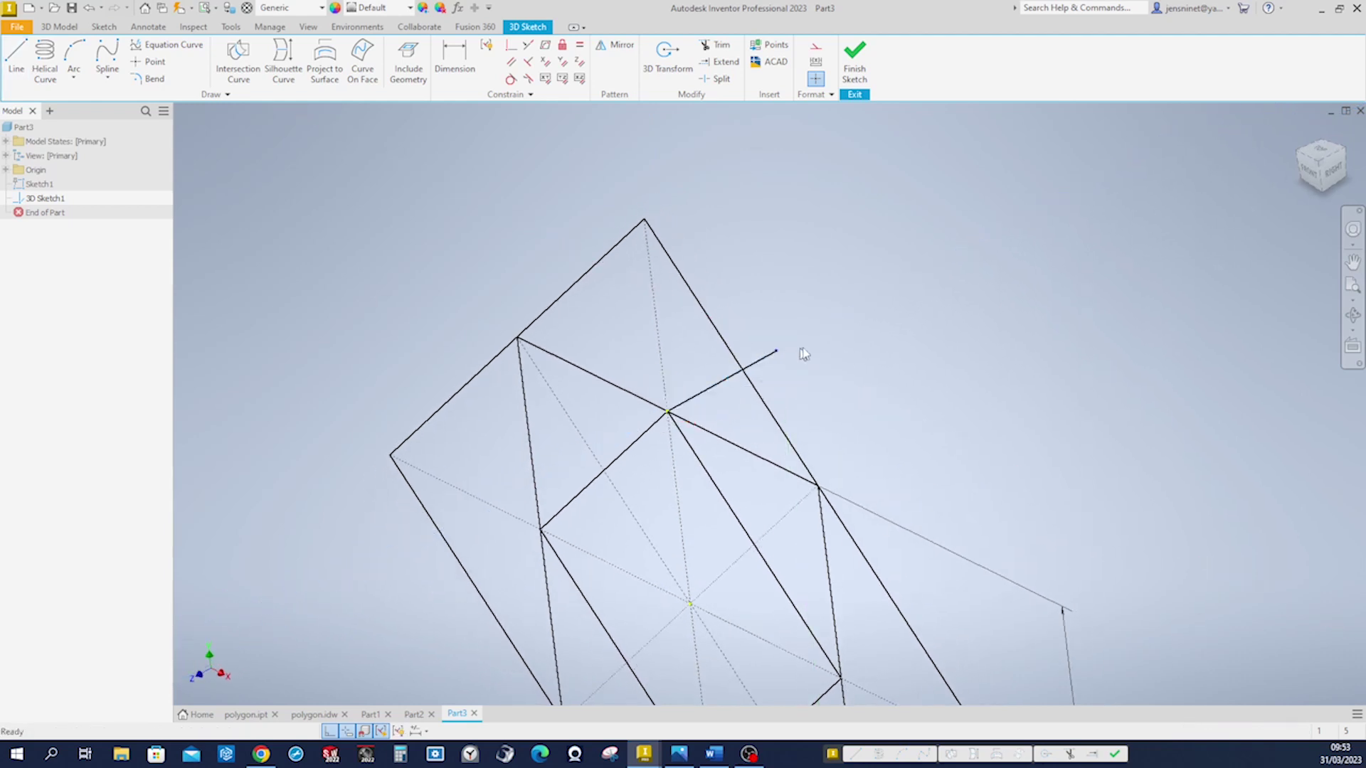
# - Dimension the 3D line's length to 10 mm
pyautogui.rightClick(854, 349)
pyautogui.click(826, 361)
pyautogui.keyDown('shift'); pyautogui.moveTo(836, 363); pyautogui.dragTo(809, 360, button='middle'); pyautogui.keyUp('shift')
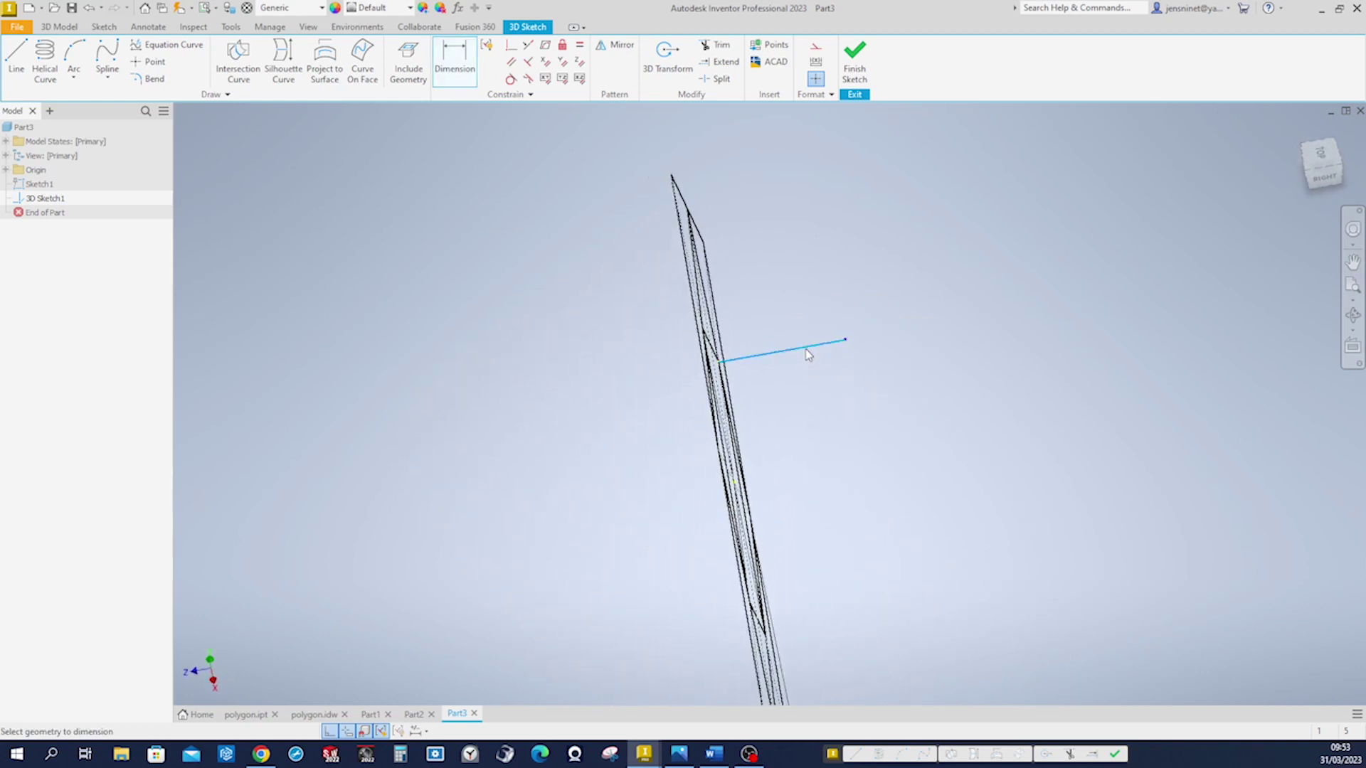
pyautogui.click(809, 353)
pyautogui.click(809, 367)
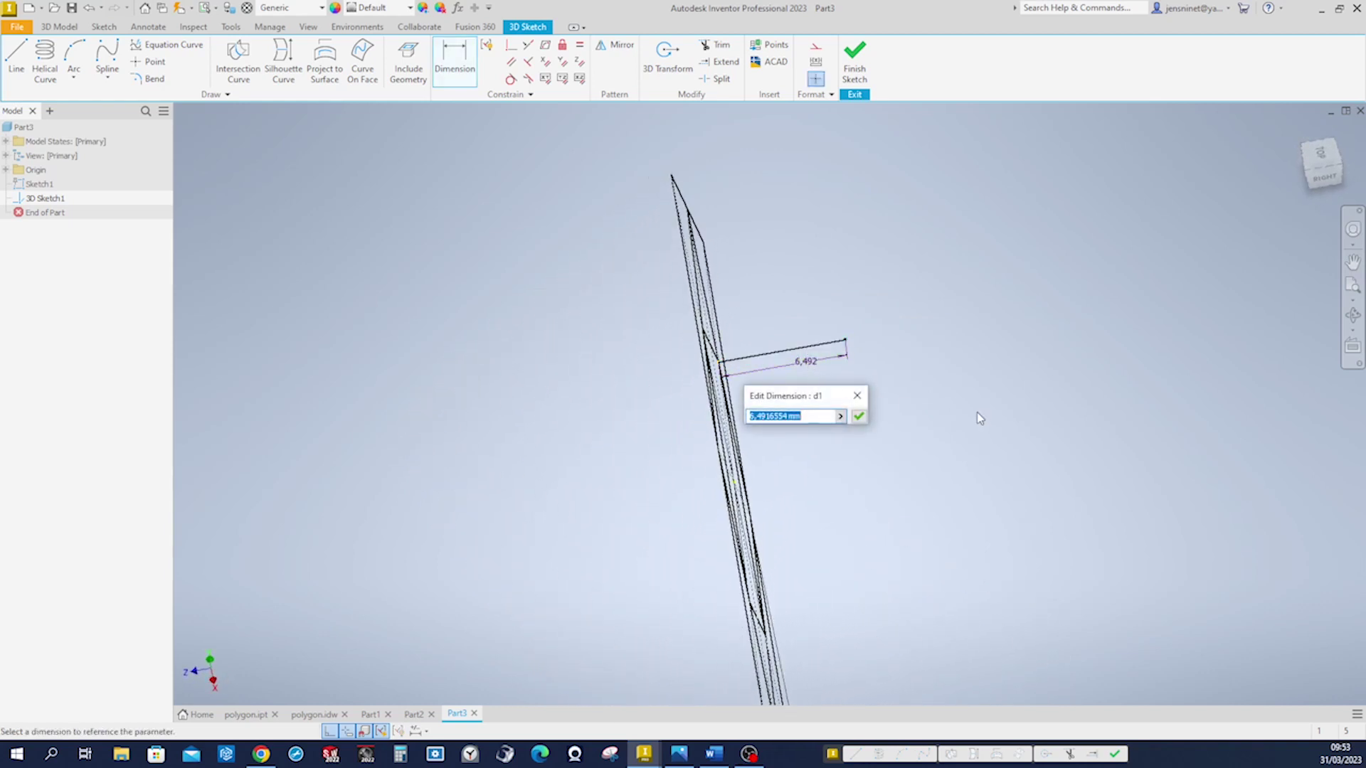
pyautogui.write('10')
pyautogui.press('Return')
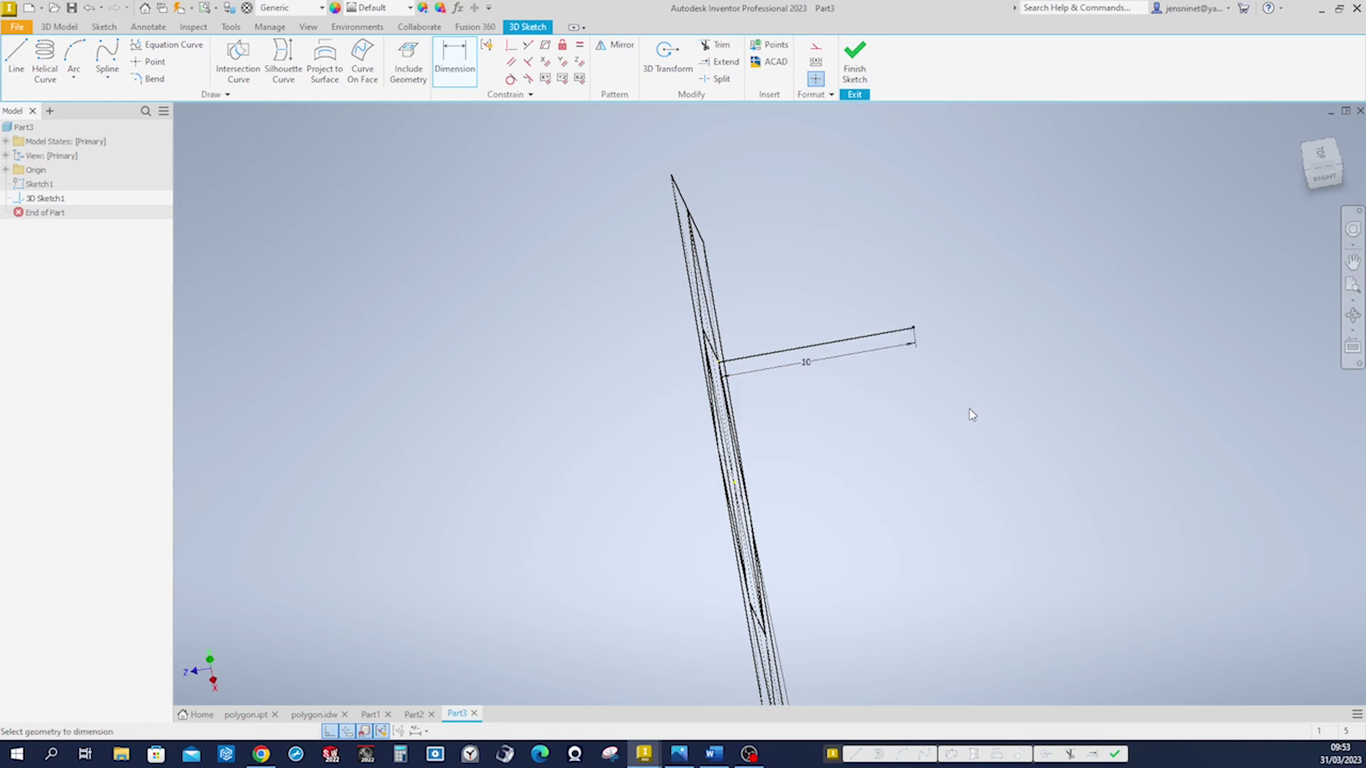
pyautogui.press('Escape')
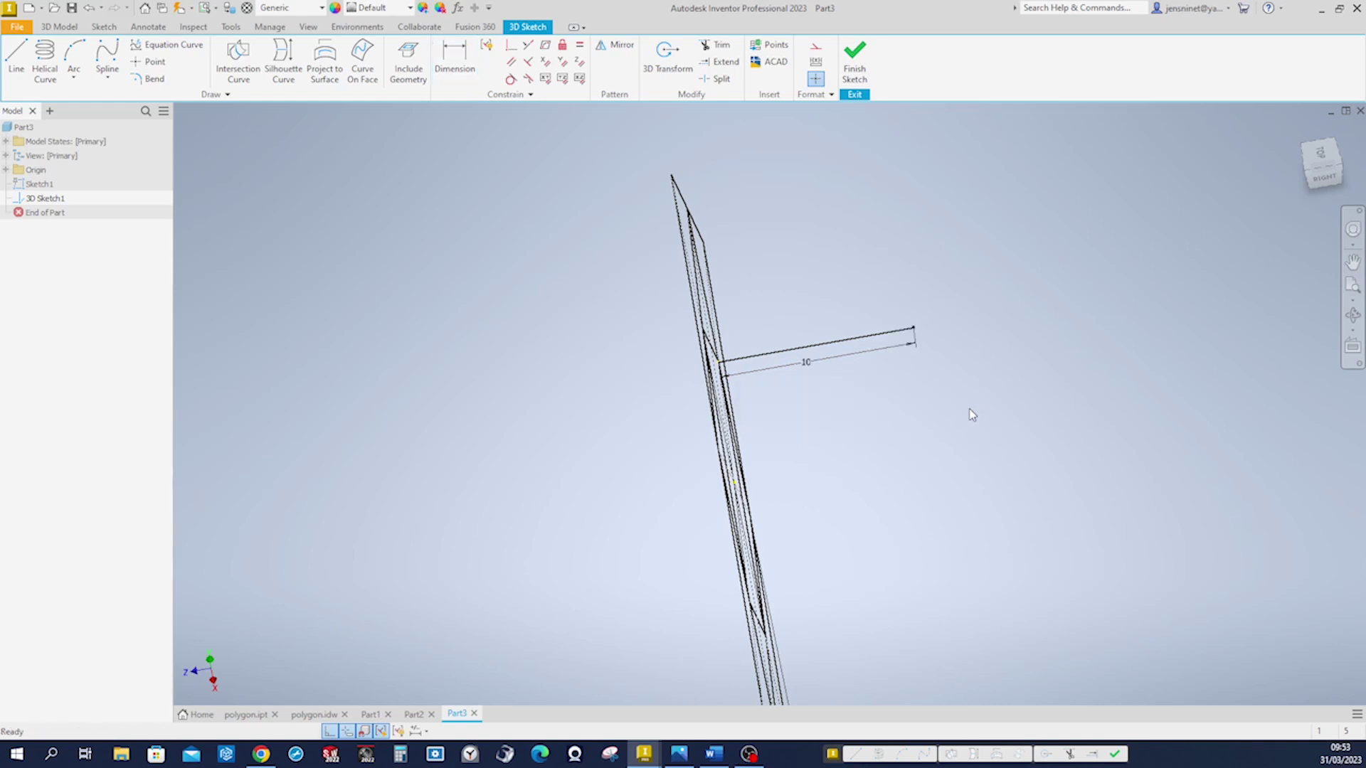
# - With Ortho Mode off, draw a closed 3D triangle joining the 10 mm line's free end, the outer square's top vertex and the 20 mm square's upper-right corner
pyautogui.click(330, 731)
pyautogui.rightClick(559, 499)
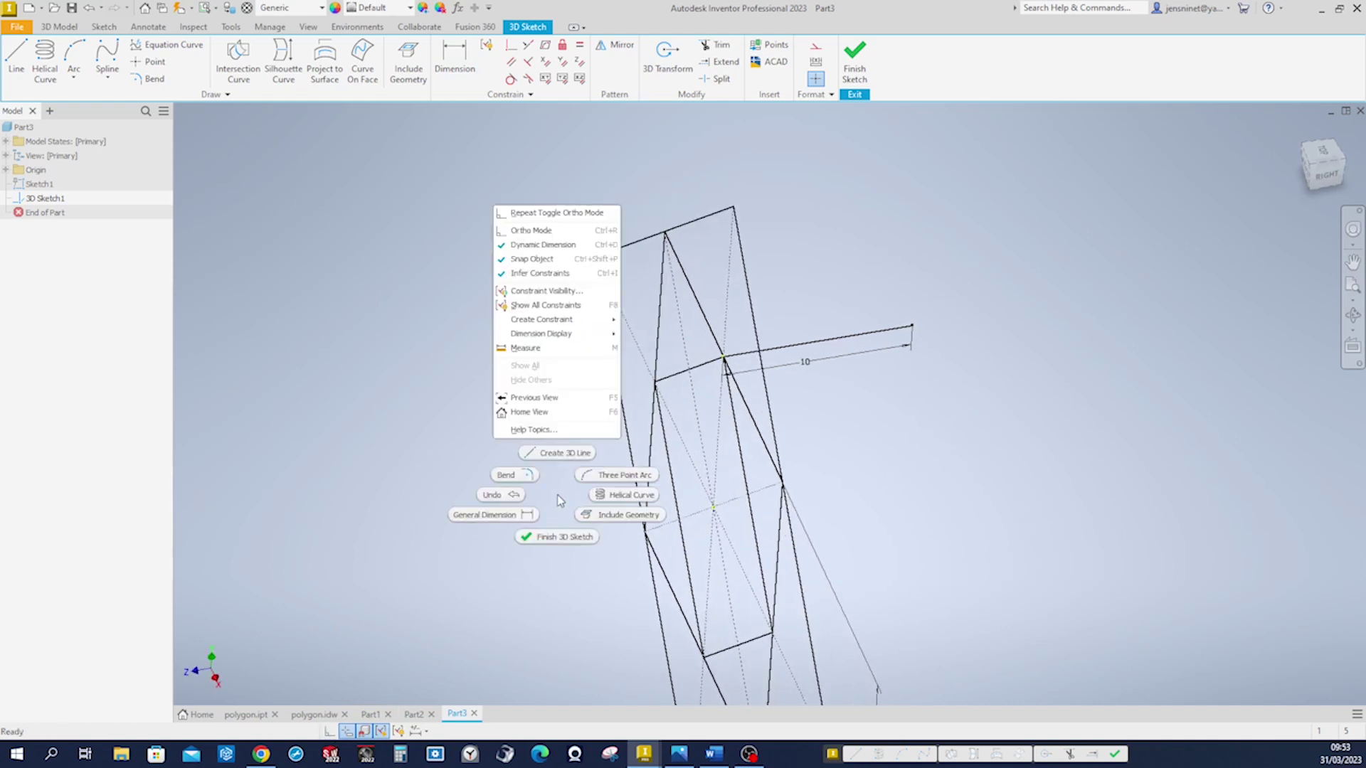
pyautogui.click(562, 453)
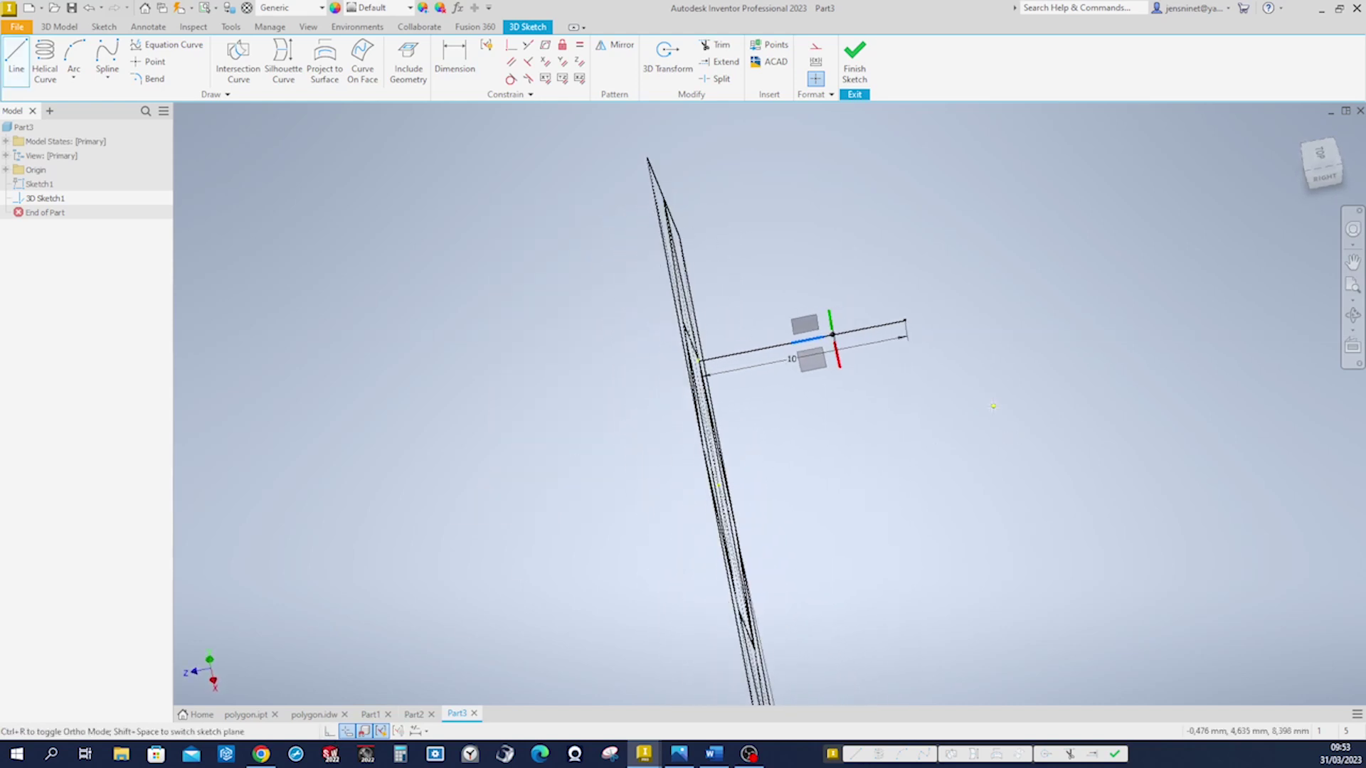
pyautogui.click(903, 322)
pyautogui.keyDown('shift'); pyautogui.moveTo(903, 321); pyautogui.dragTo(773, 321, button='middle'); pyautogui.keyUp('shift')
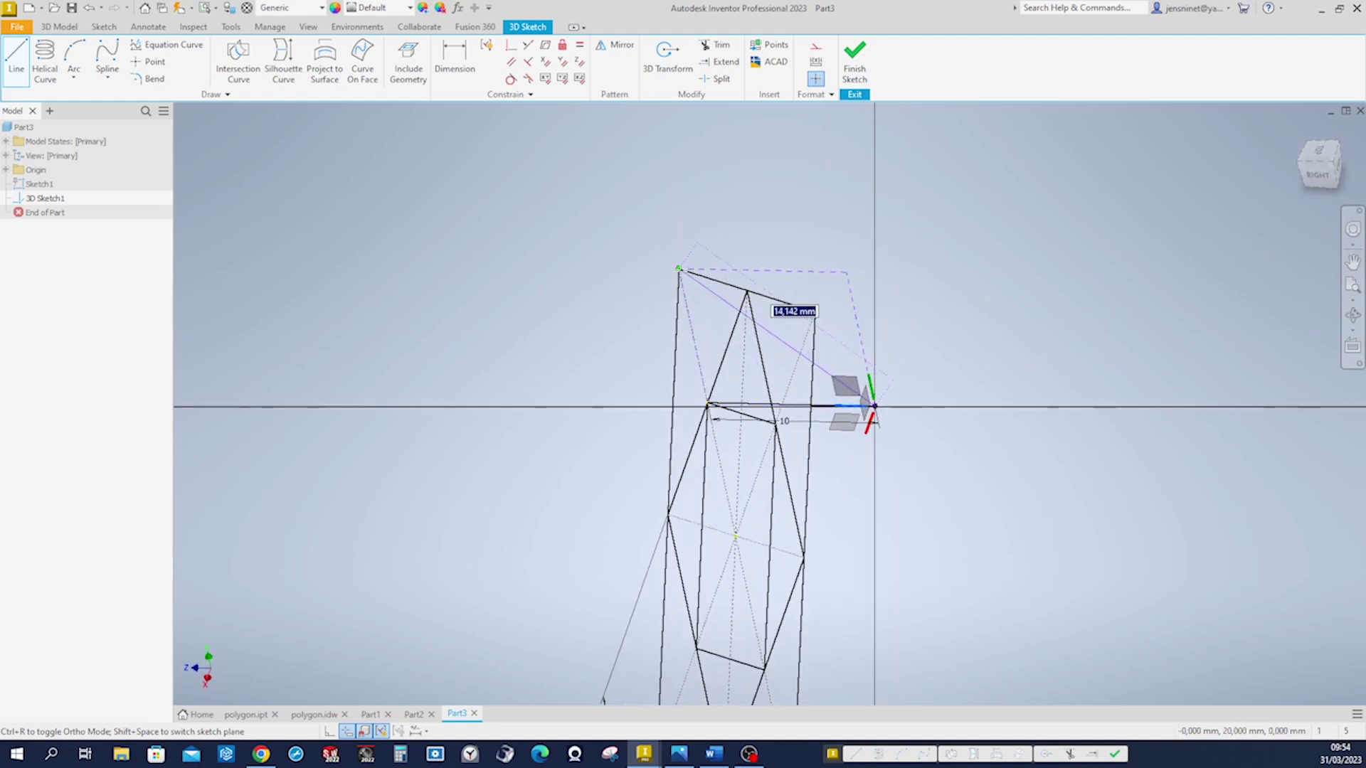
pyautogui.click(678, 269)
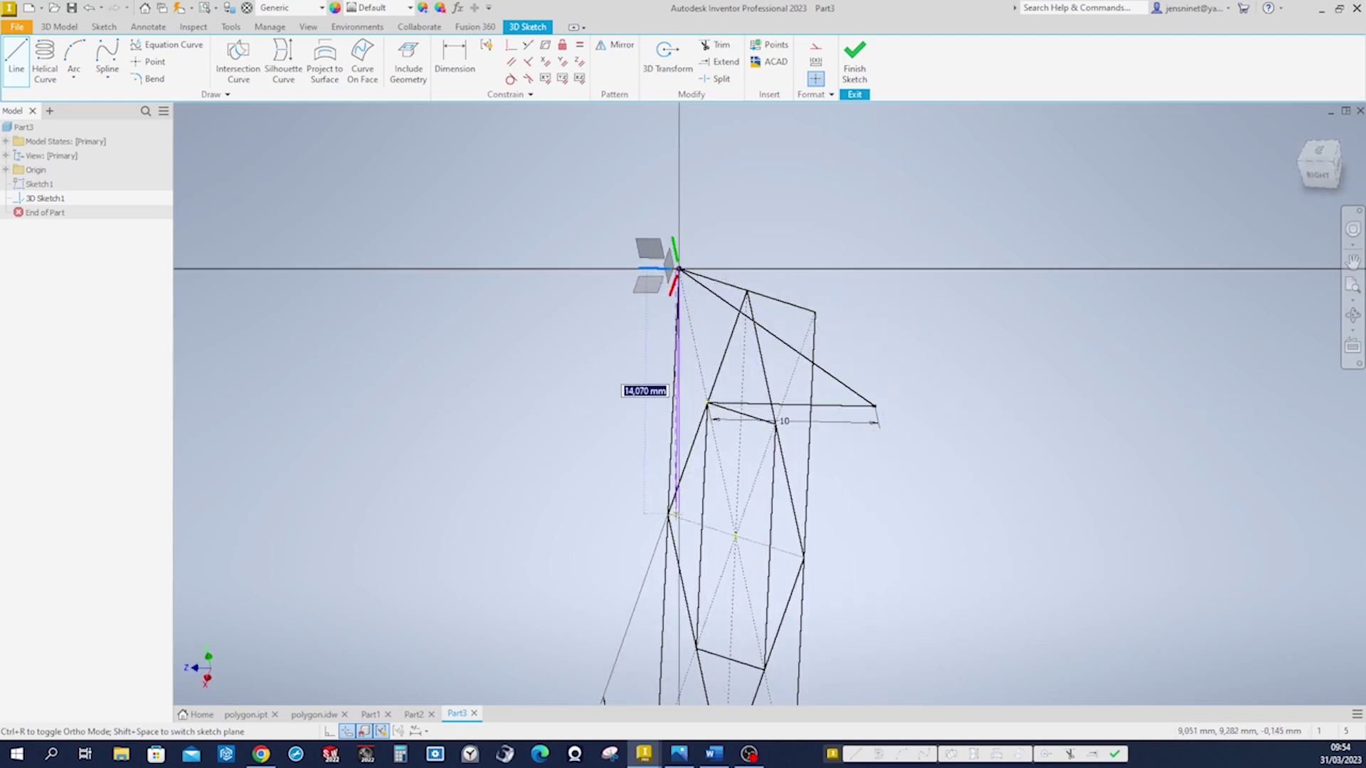
pyautogui.click(667, 513)
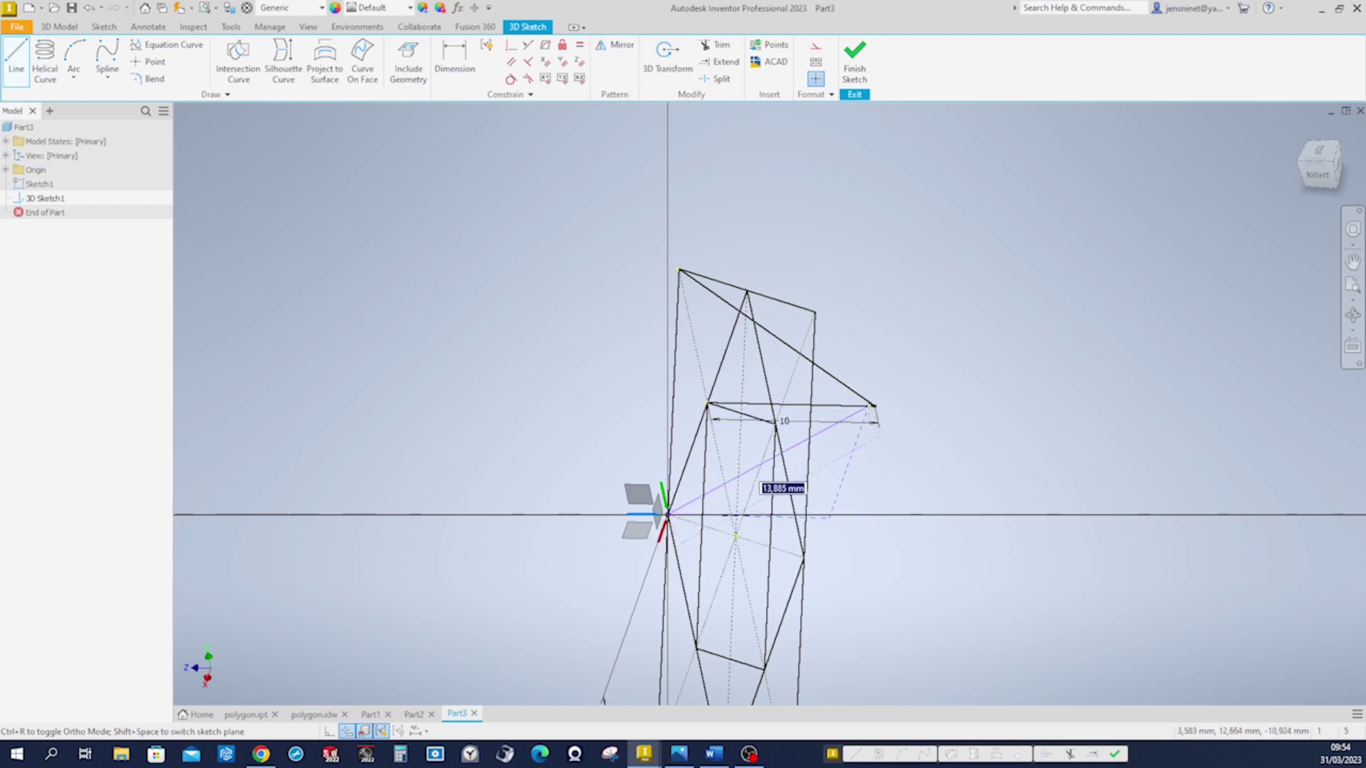
pyautogui.click(876, 406)
pyautogui.press('Escape')
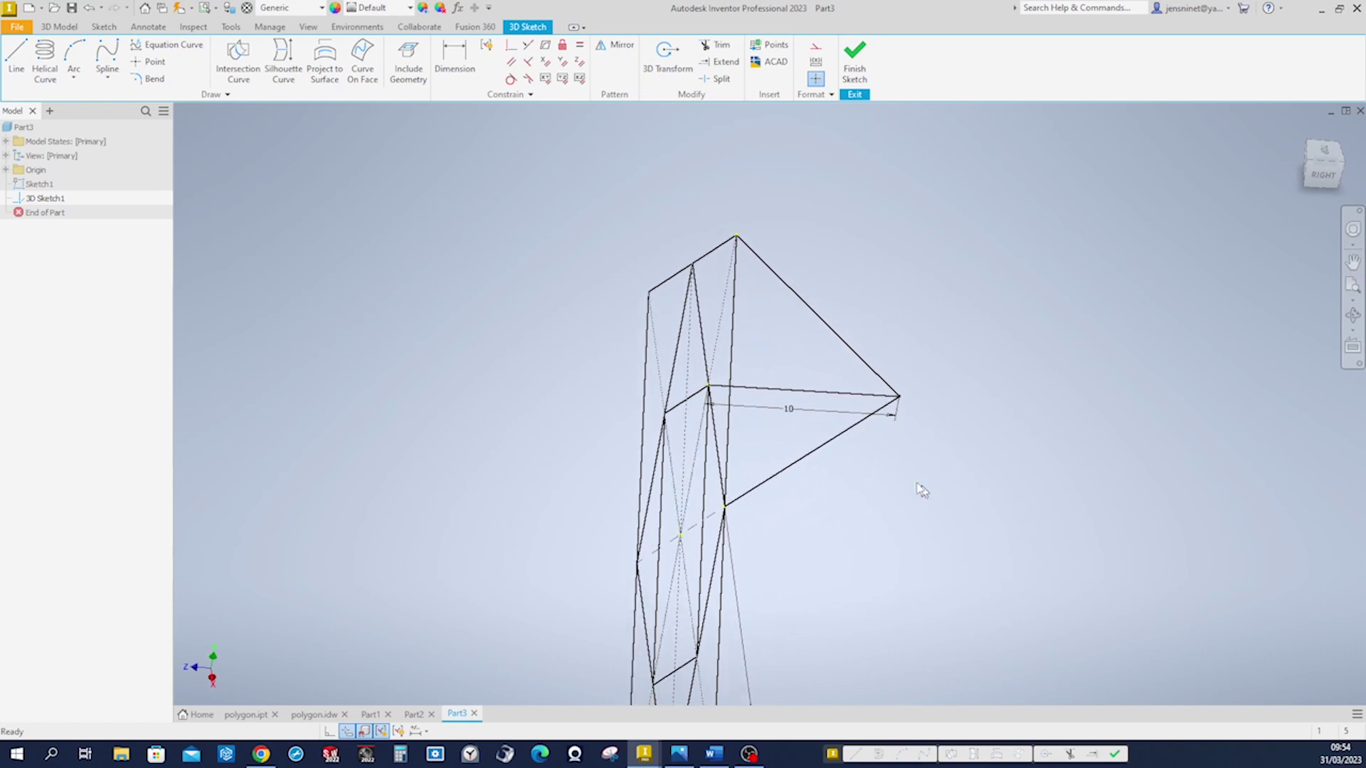
# - Finish the 3D sketch and create a boundary patch surface on the triangular loop
pyautogui.keyDown('shift'); pyautogui.moveTo(859, 454); pyautogui.dragTo(888, 408, button='middle'); pyautogui.keyUp('shift')
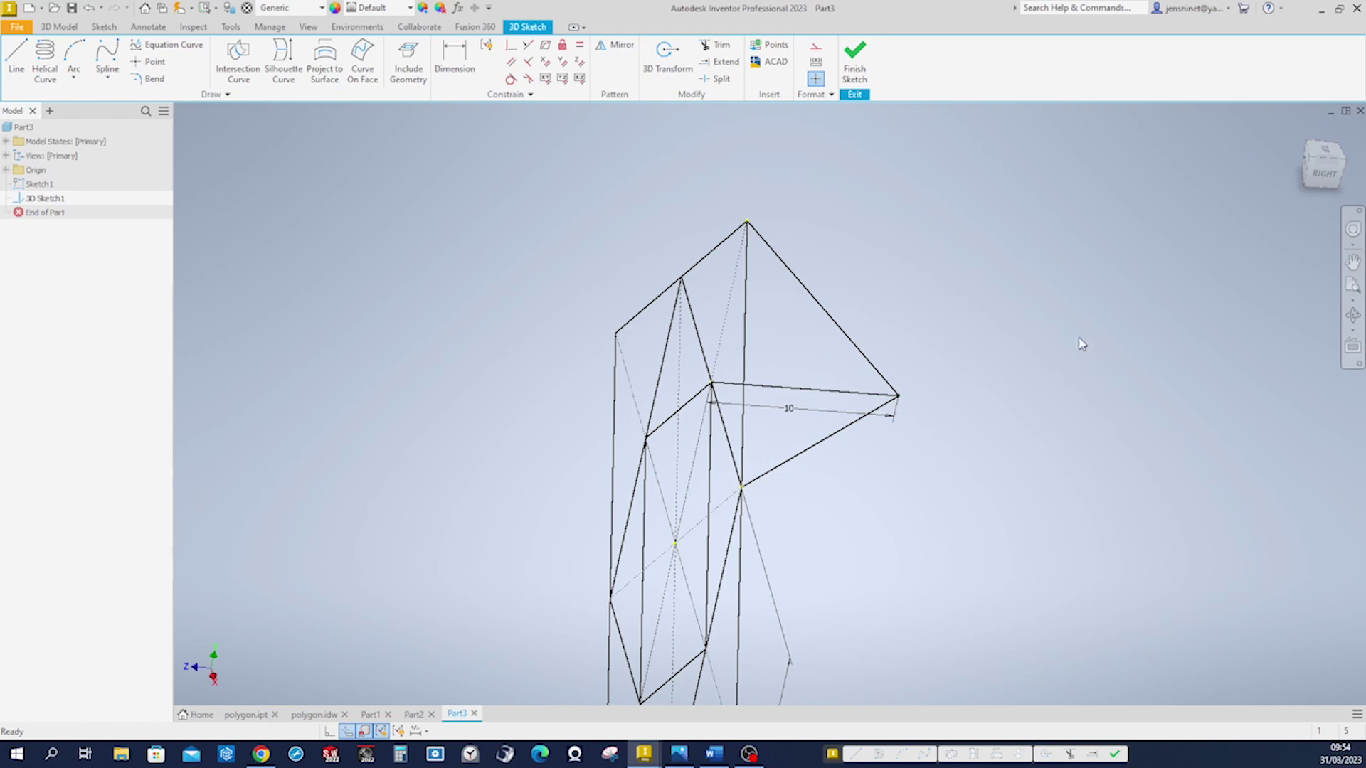
pyautogui.click(855, 58)
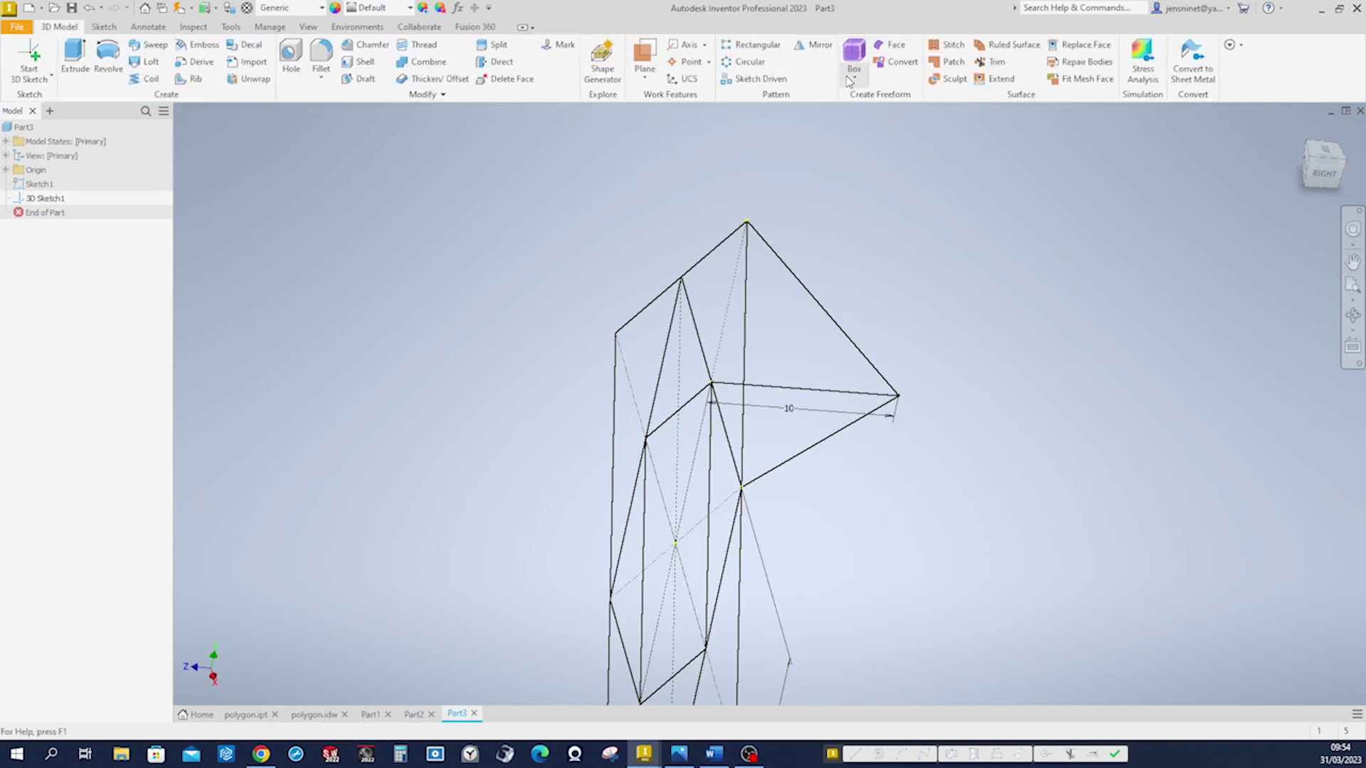
pyautogui.click(949, 61)
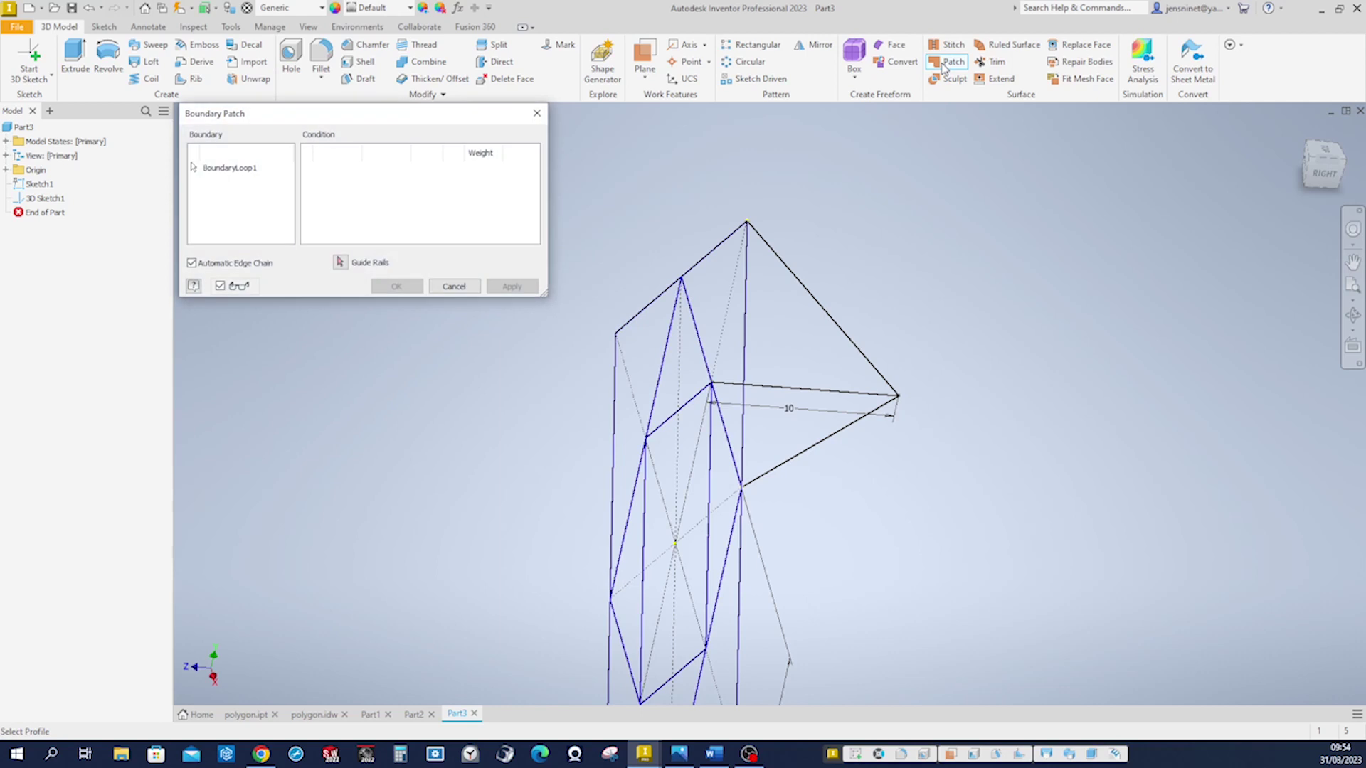
pyautogui.click(835, 318)
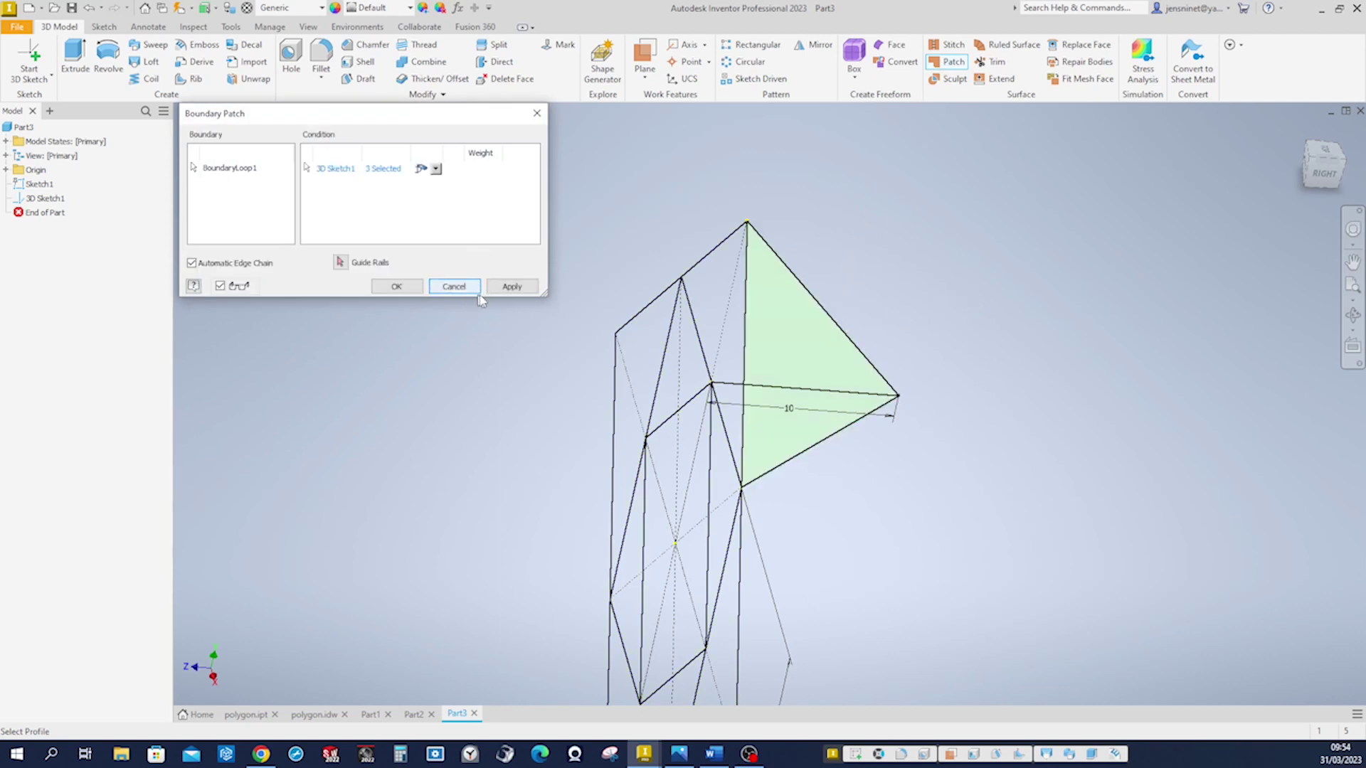
pyautogui.click(512, 286)
pyautogui.click(453, 287)
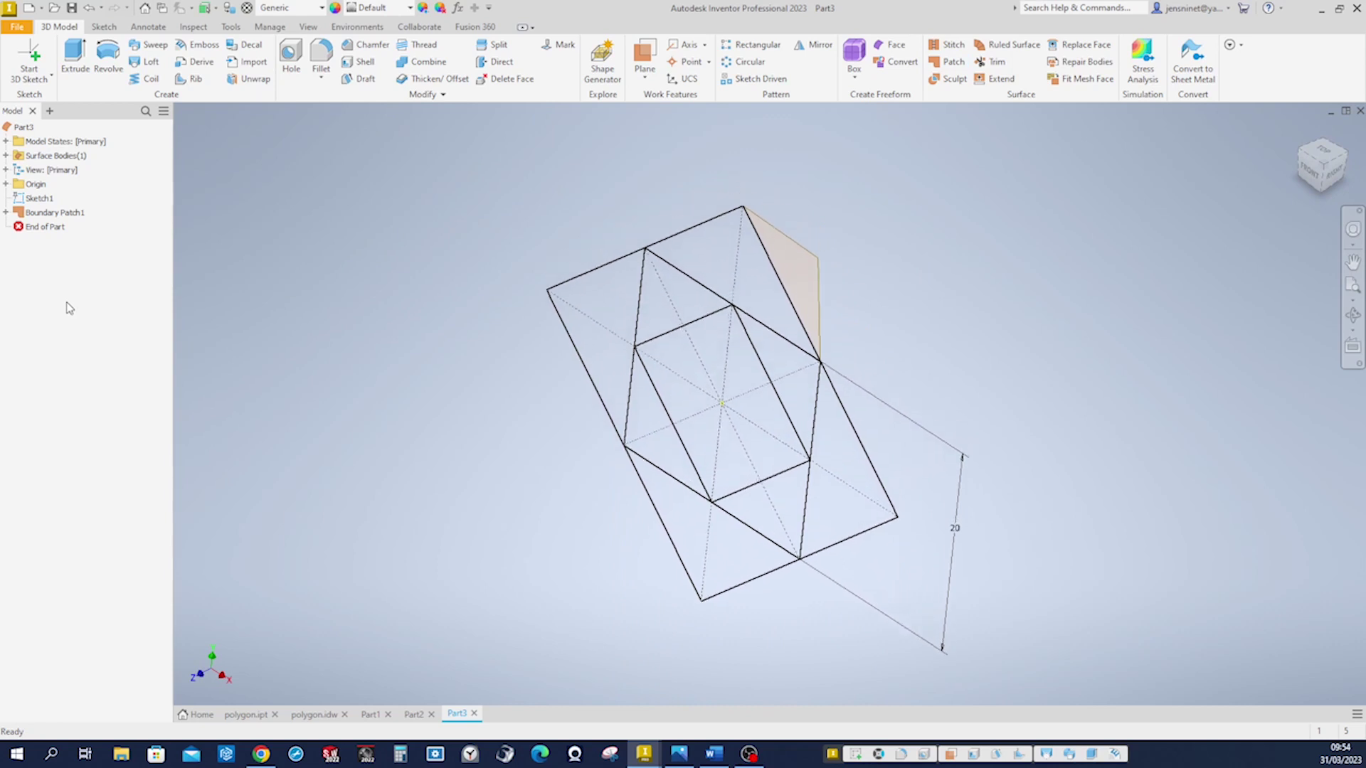
# - Make the origin's X, Y and Z axes visible
pyautogui.click(6, 170)
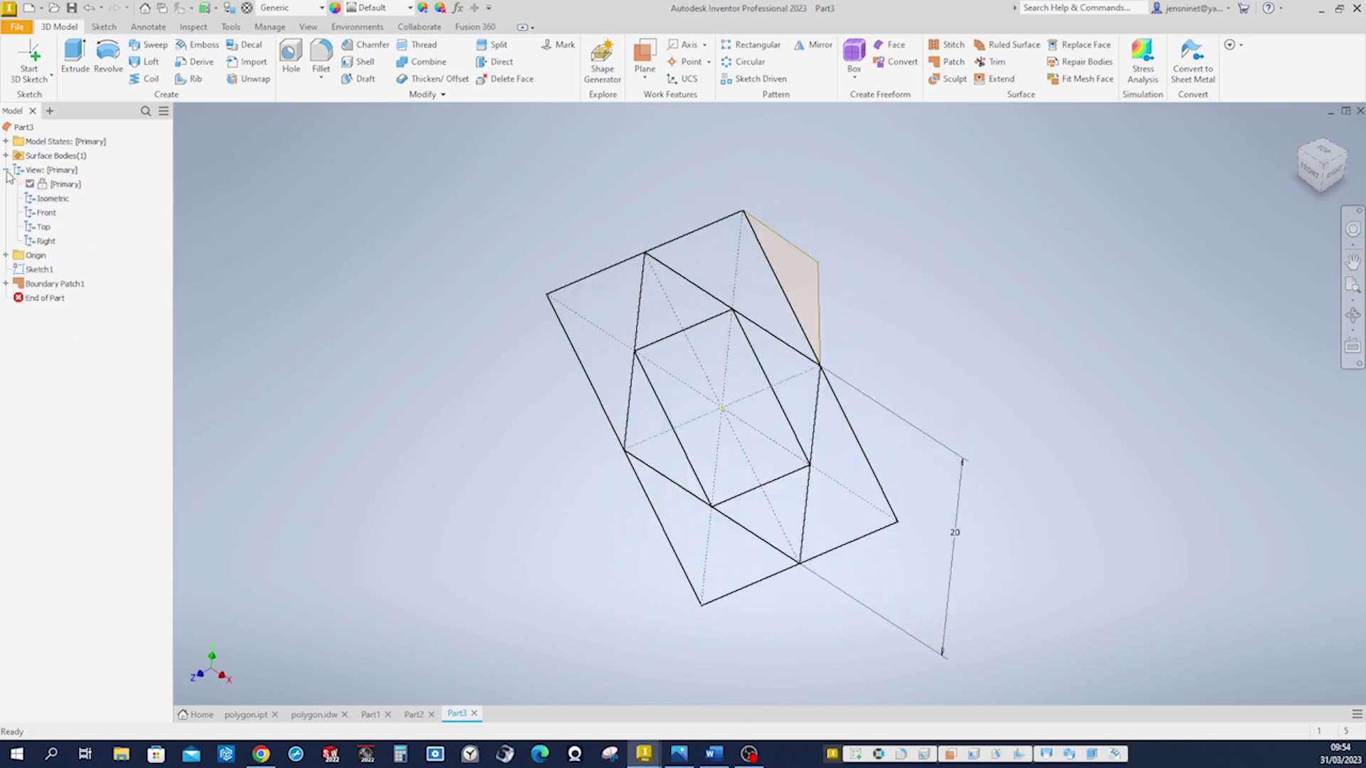
pyautogui.click(7, 256)
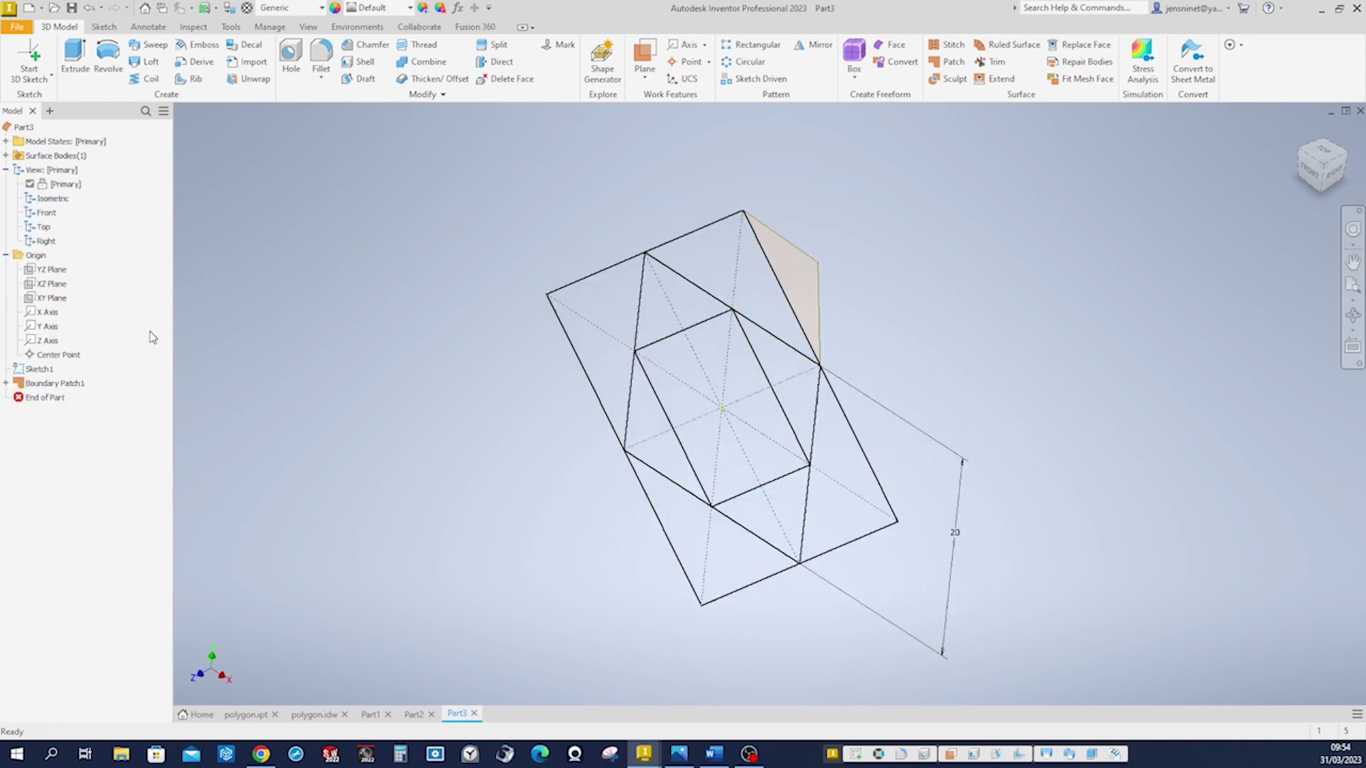
pyautogui.rightClick(60, 320)
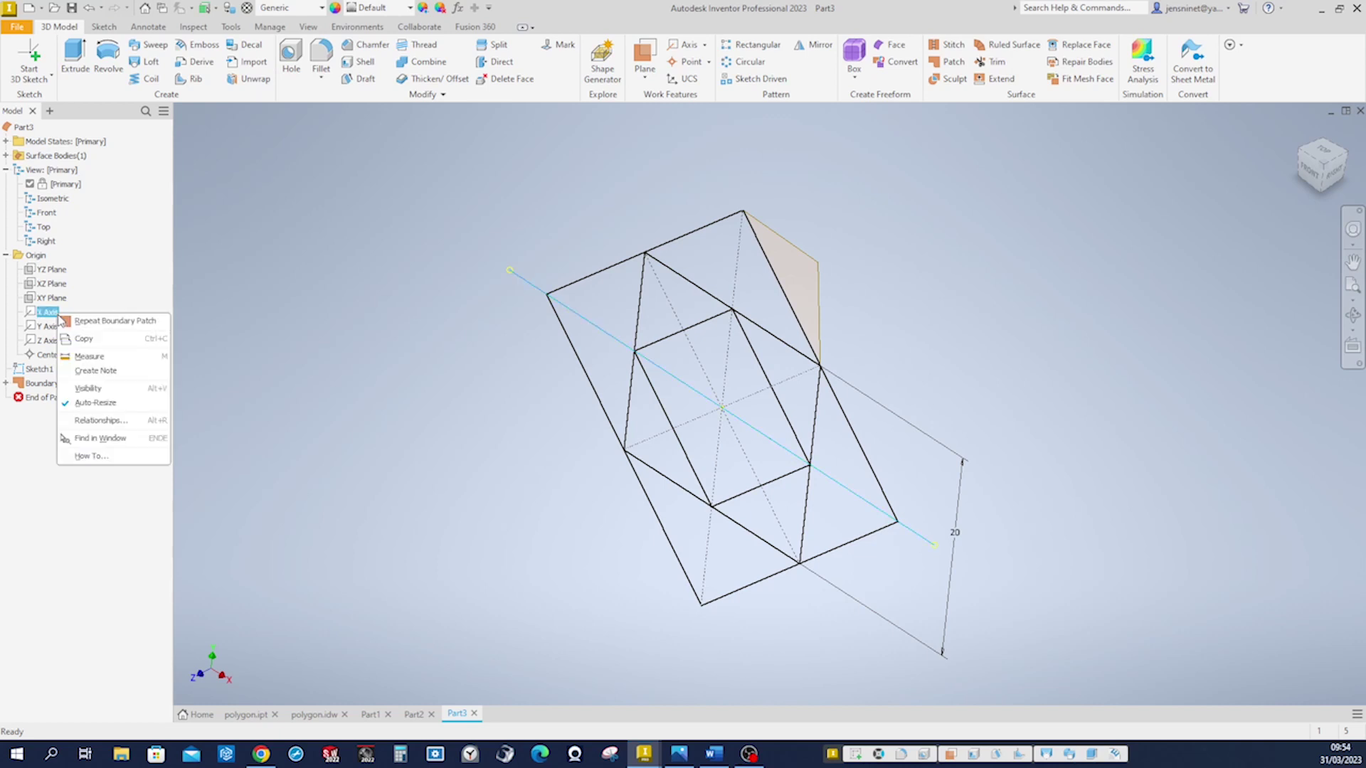
pyautogui.click(91, 390)
pyautogui.rightClick(49, 327)
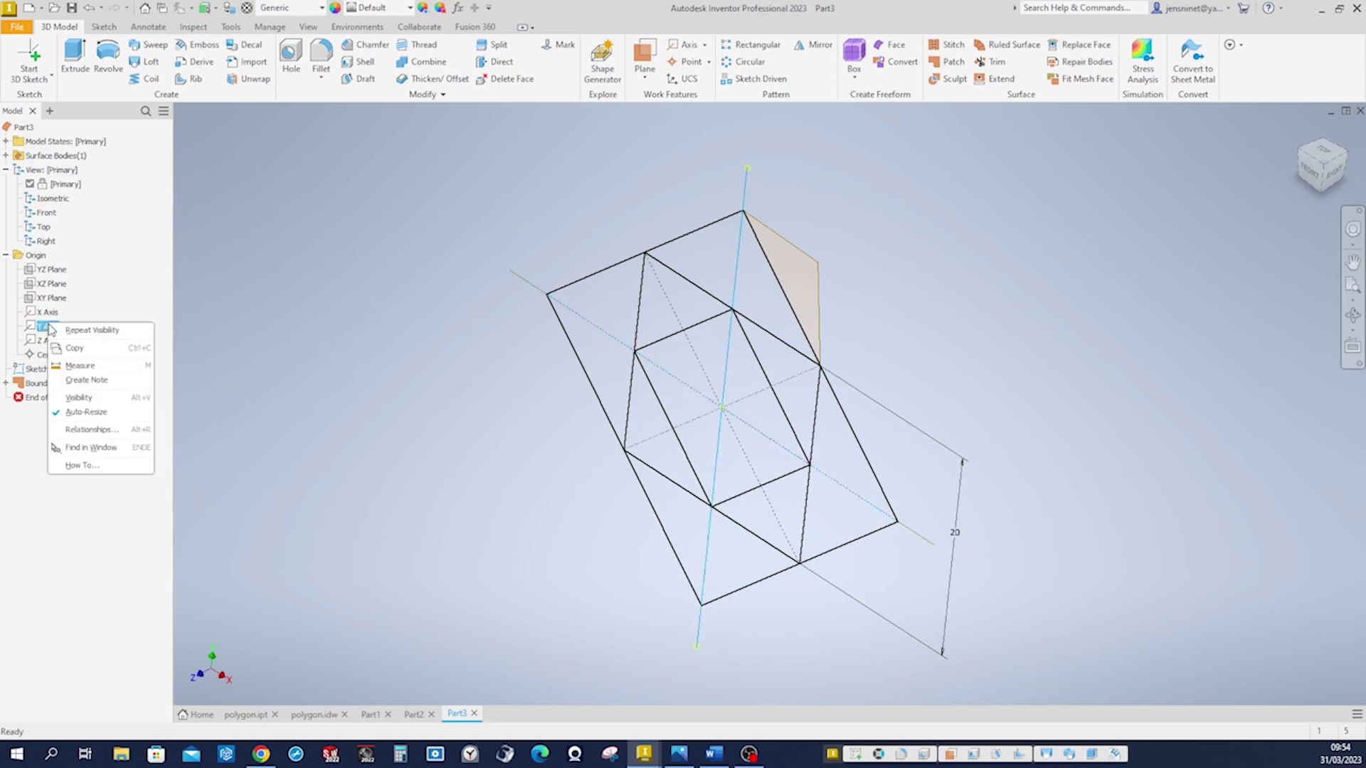
pyautogui.click(87, 397)
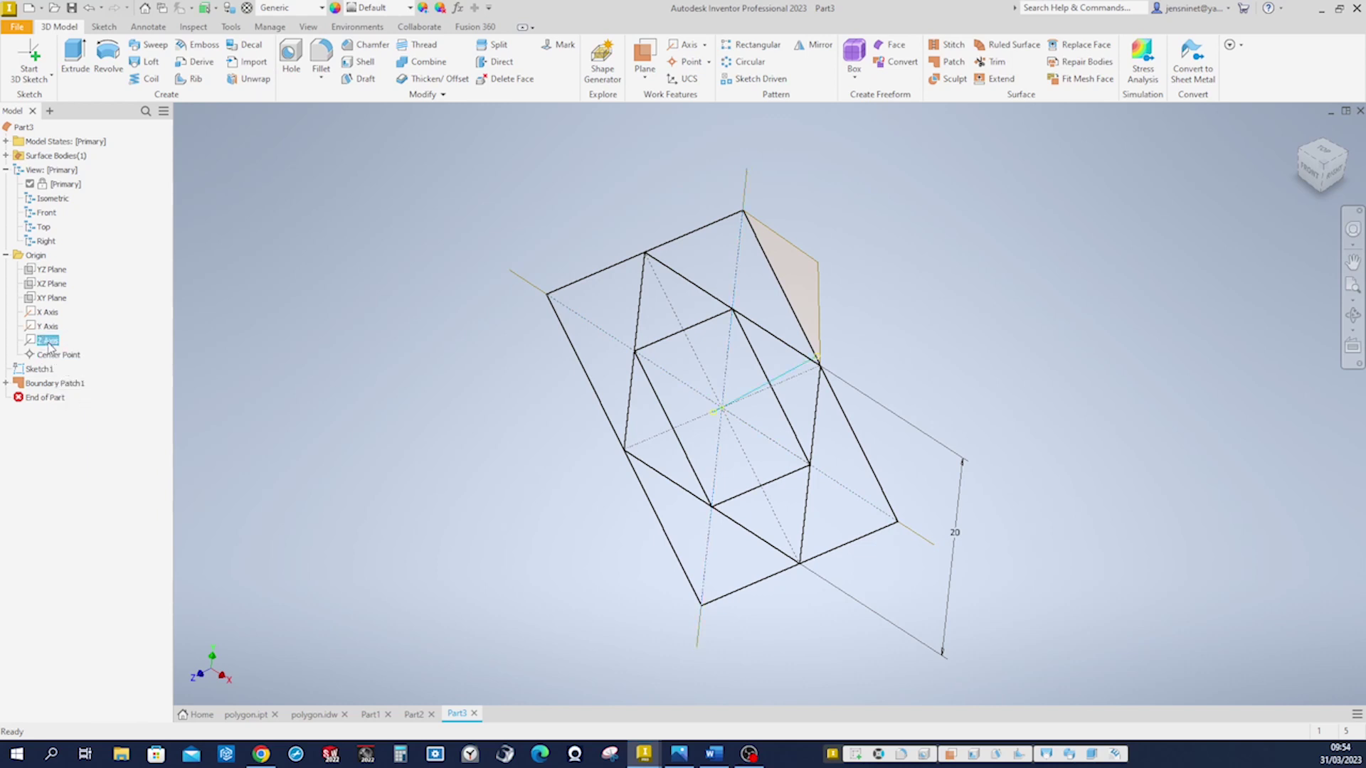
pyautogui.rightClick(54, 355)
pyautogui.click(80, 418)
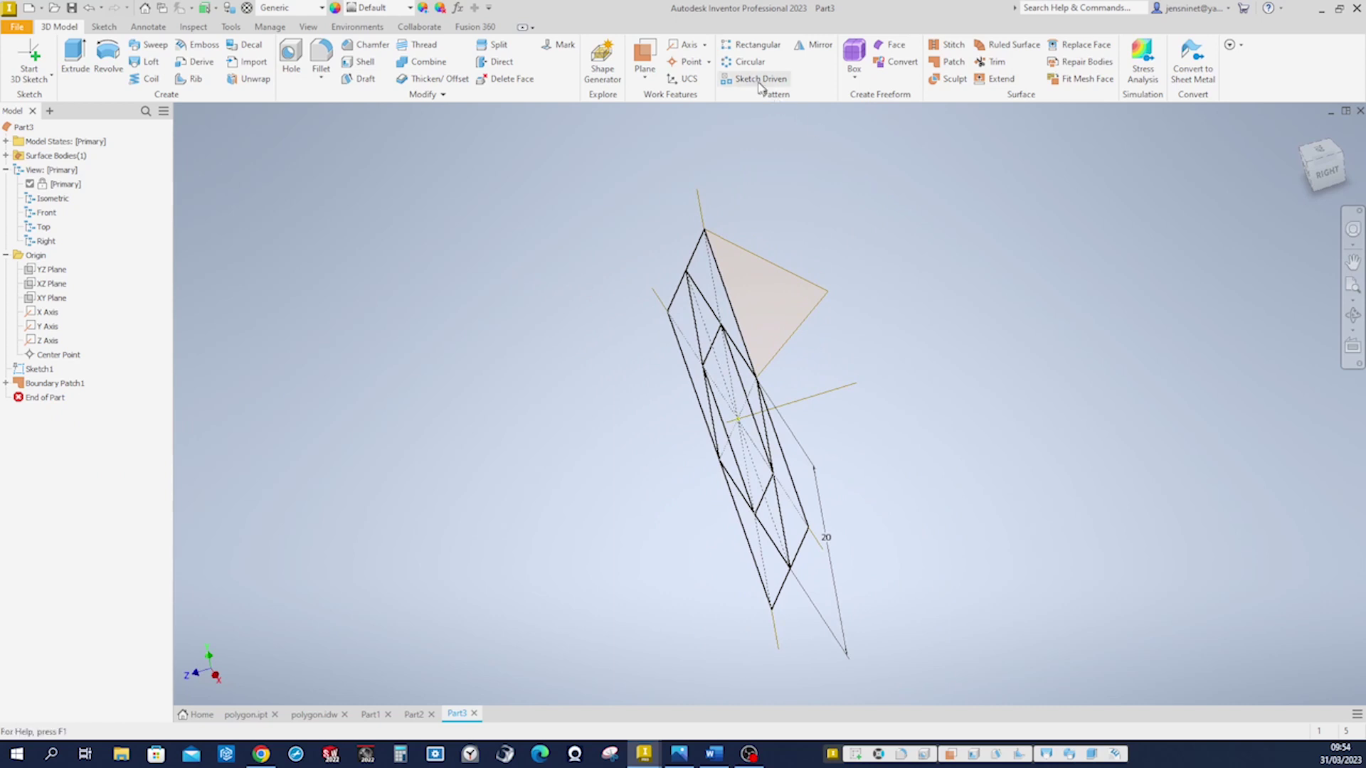
# - Create a circular pattern of the triangular boundary patch around the Y axis with 4 occurrences over 360 degrees
pyautogui.click(749, 63)
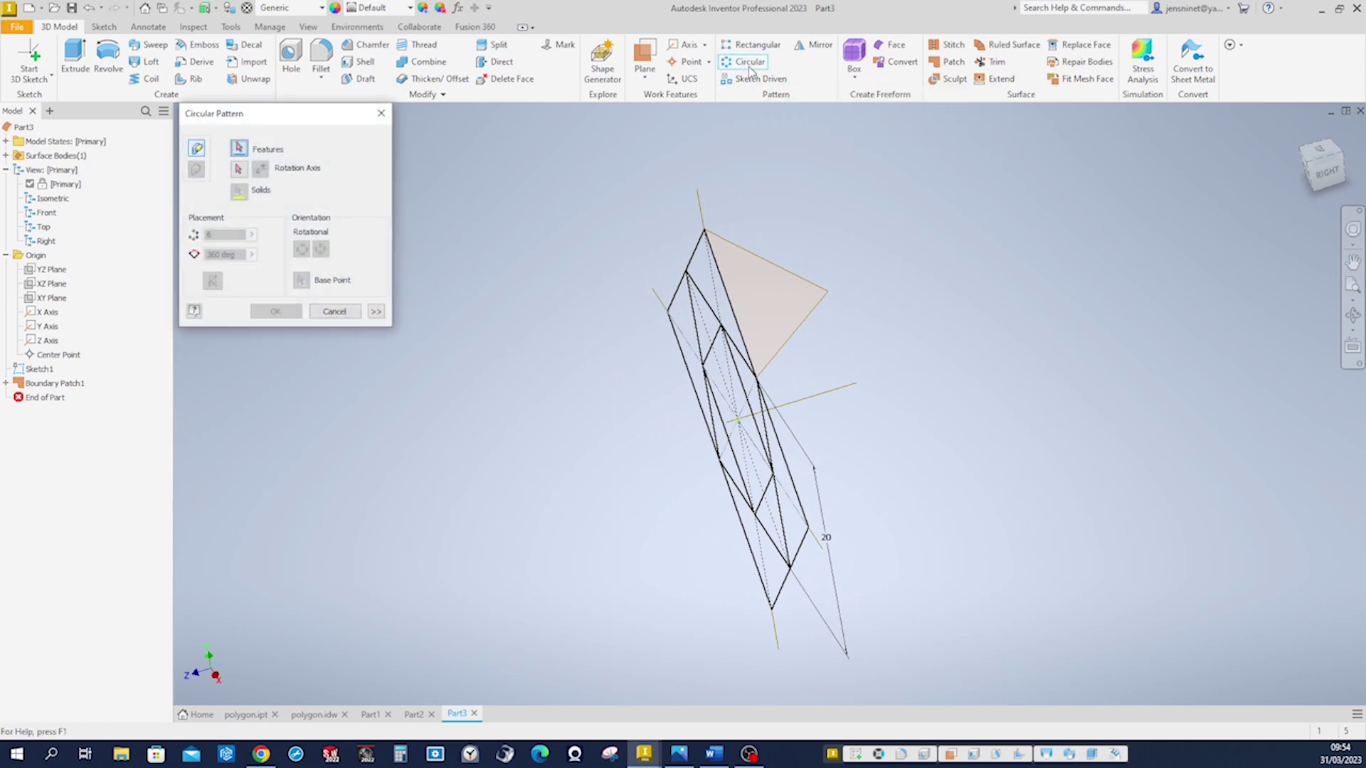
pyautogui.click(761, 294)
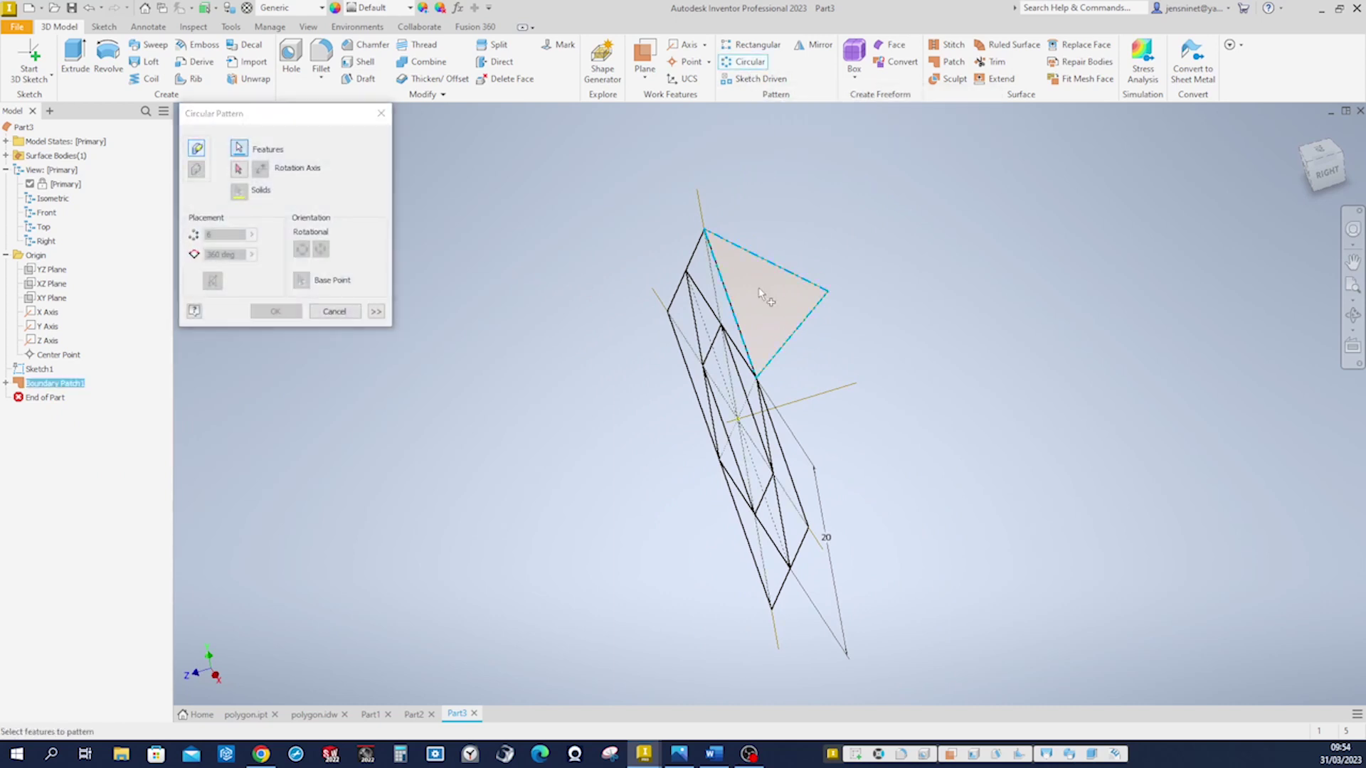
pyautogui.click(243, 170)
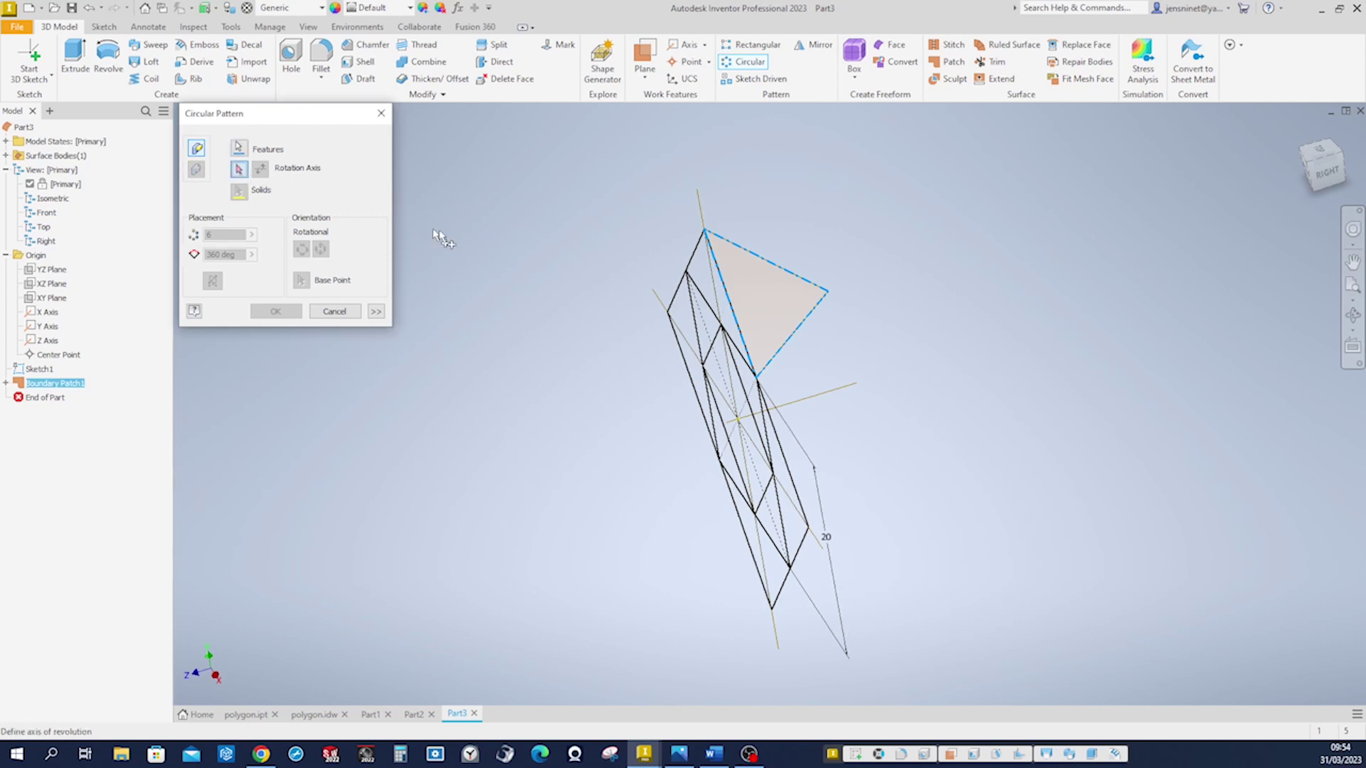
pyautogui.scroll(-2, 614, 262)
pyautogui.click(725, 255)
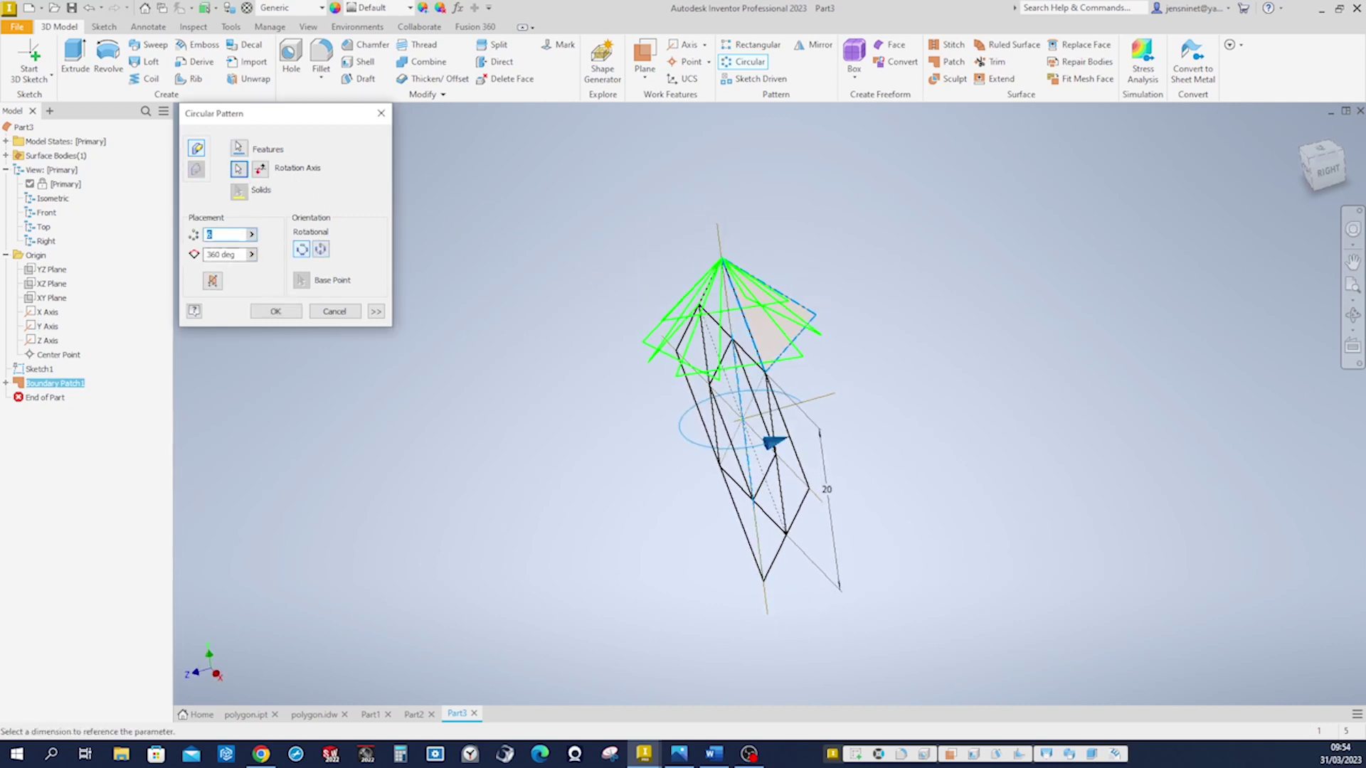
pyautogui.write('4')
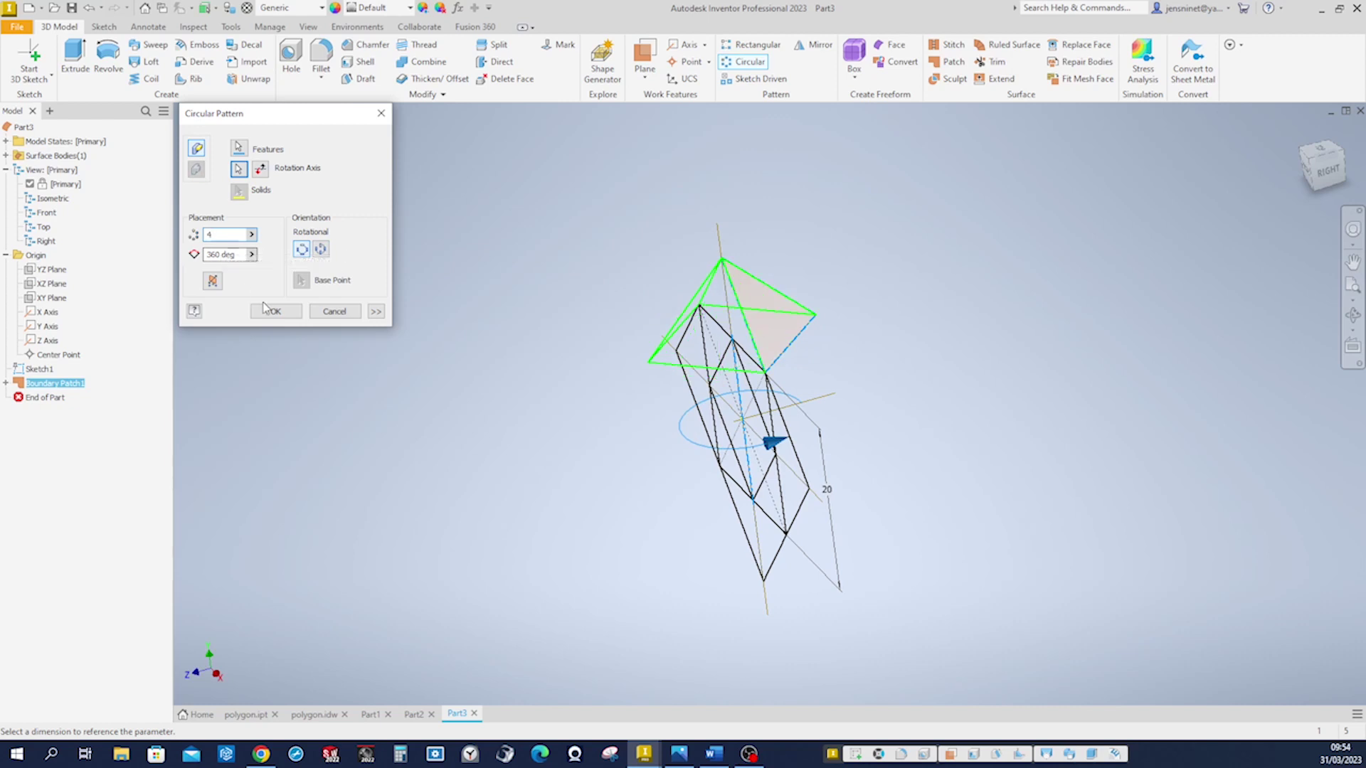
pyautogui.click(273, 313)
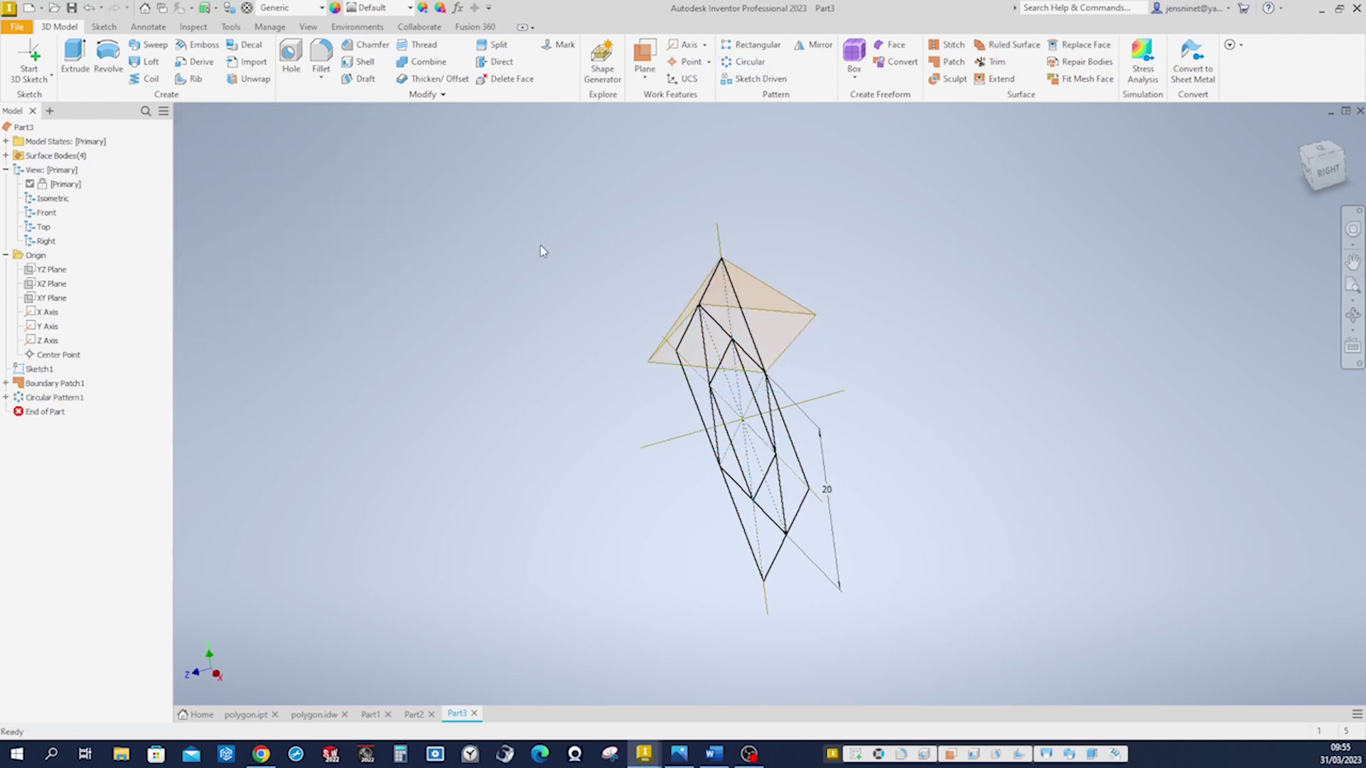
# - Stitch the four patterned triangular patches into one pyramid-shaped surface, without maintaining it as a surface
pyautogui.click(951, 52)
pyautogui.click(749, 347)
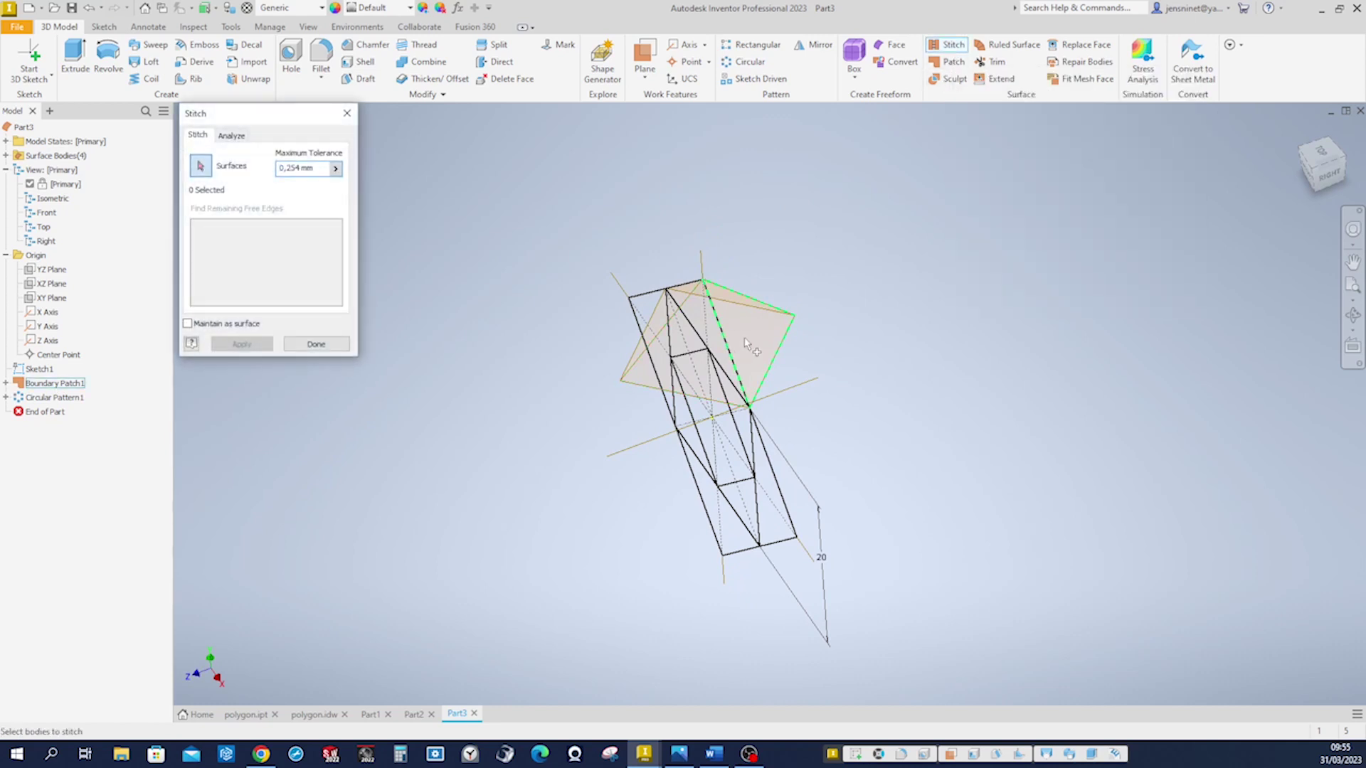
pyautogui.click(714, 340)
pyautogui.moveTo(704, 306)
pyautogui.keyDown('shift'); pyautogui.mouseDown(button='middle')
pyautogui.moveTo(715, 334)
pyautogui.moveTo(720, 316)
pyautogui.mouseUp(button='middle'); pyautogui.keyUp('shift')
pyautogui.click(667, 336)
pyautogui.click(720, 310)
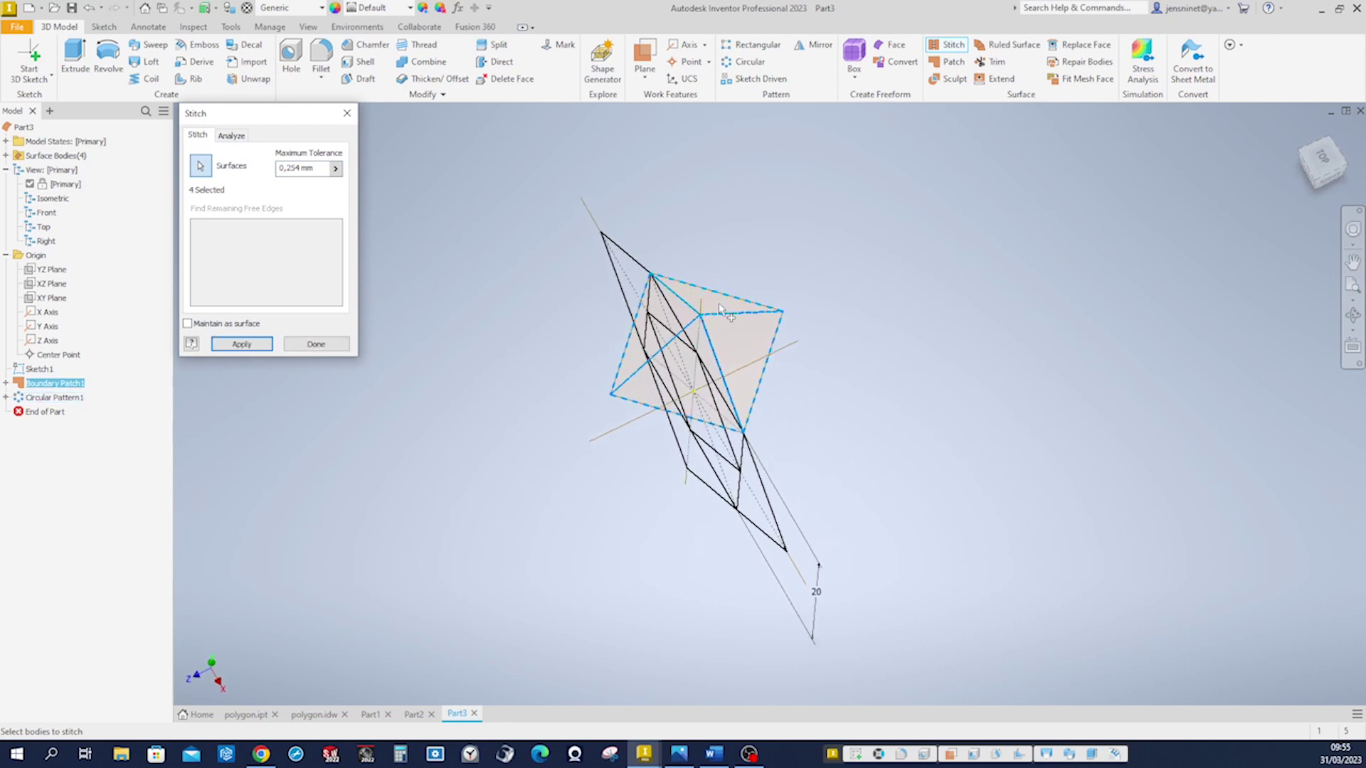
pyautogui.click(242, 345)
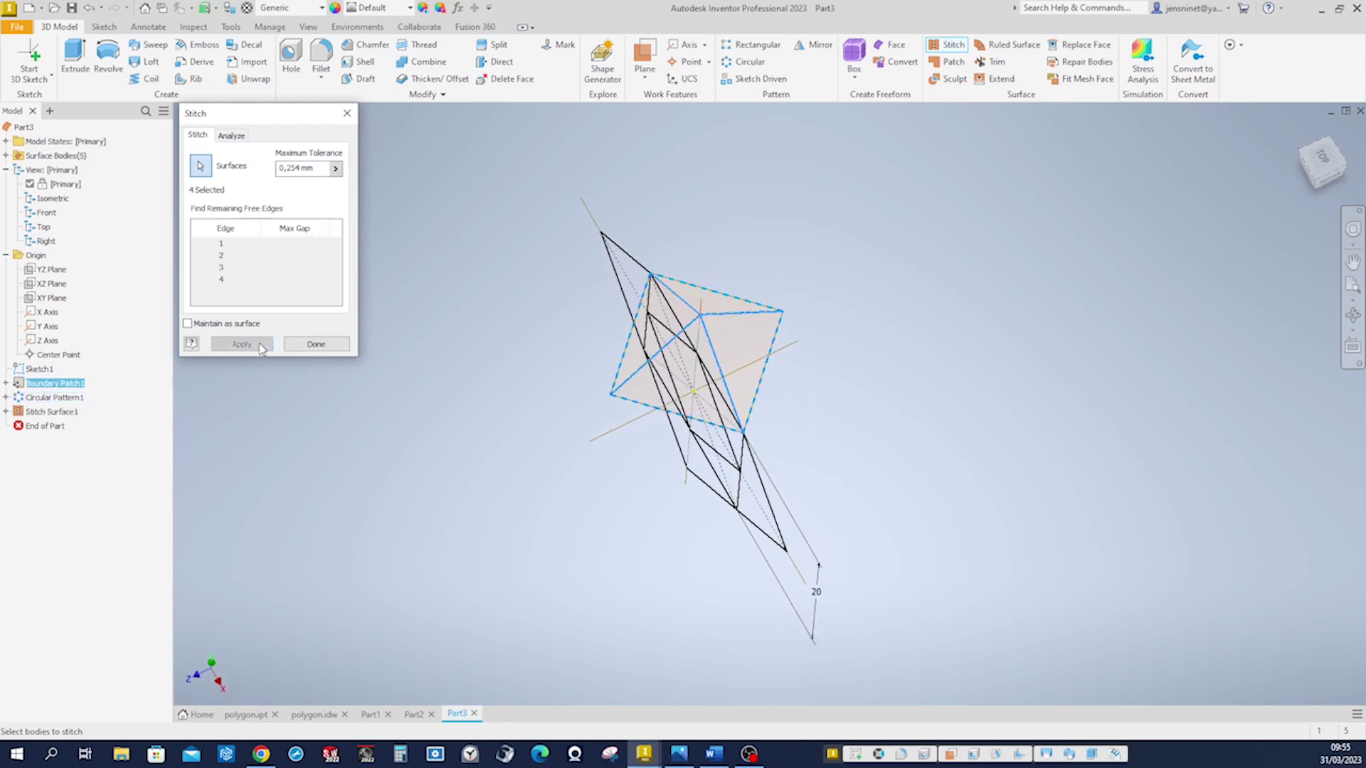
pyautogui.click(316, 344)
# - Create a boundary patch closing the open four-edged base of the stitched pyramid surface
pyautogui.press('F5')
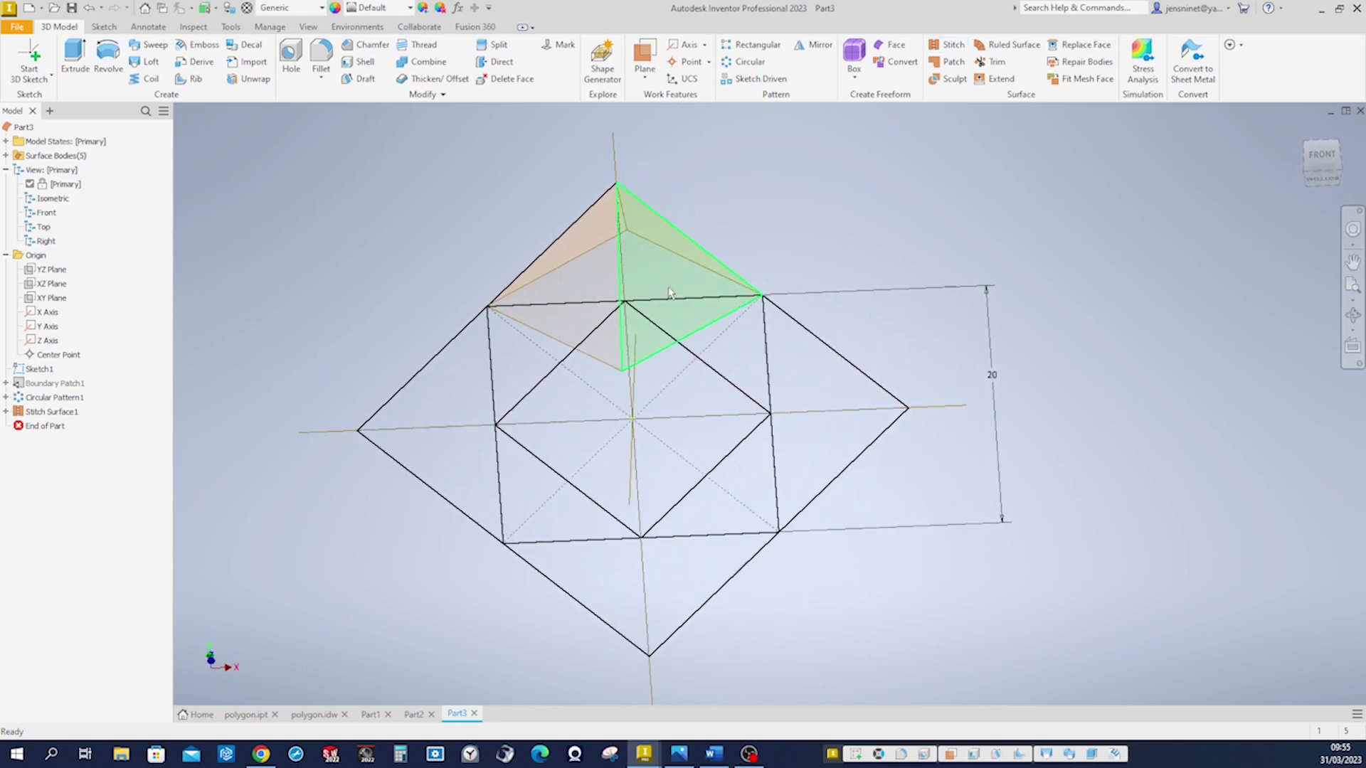
pyautogui.click(939, 62)
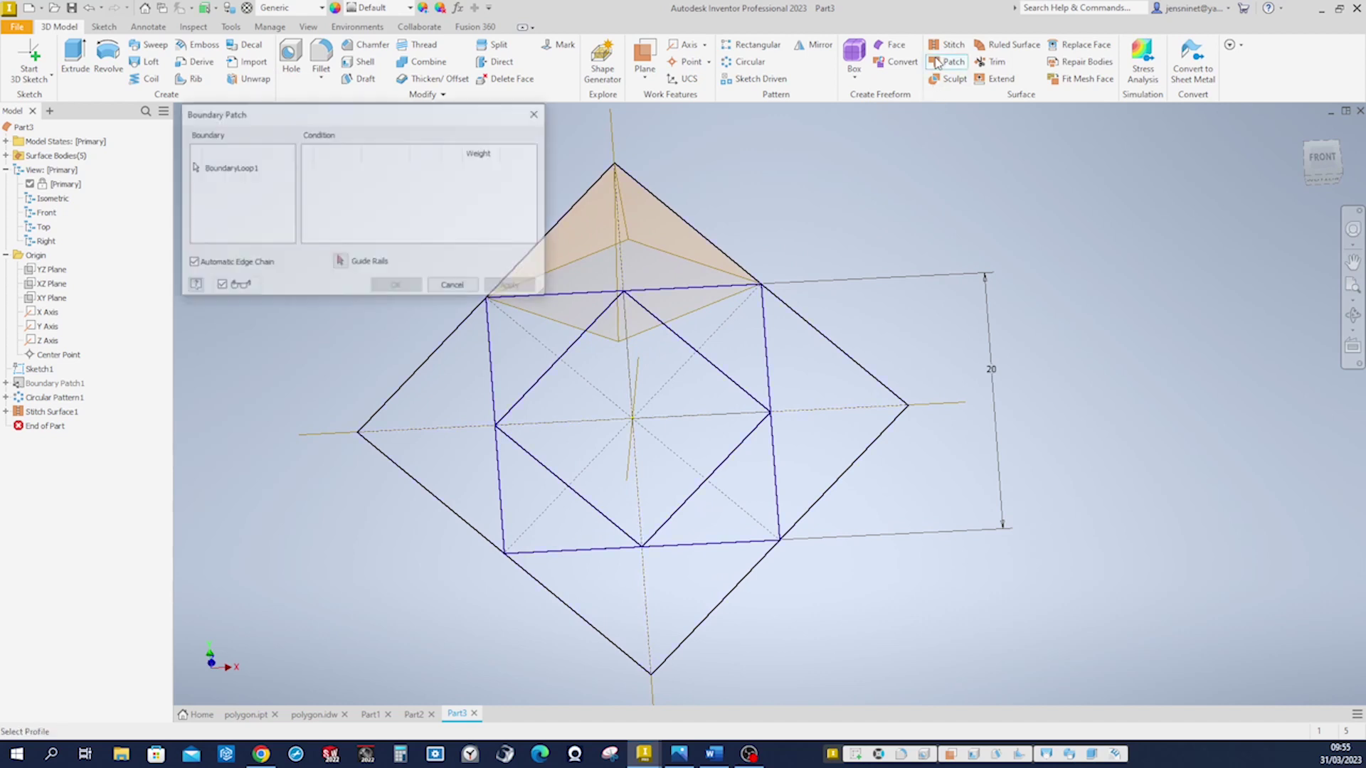
pyautogui.click(714, 277)
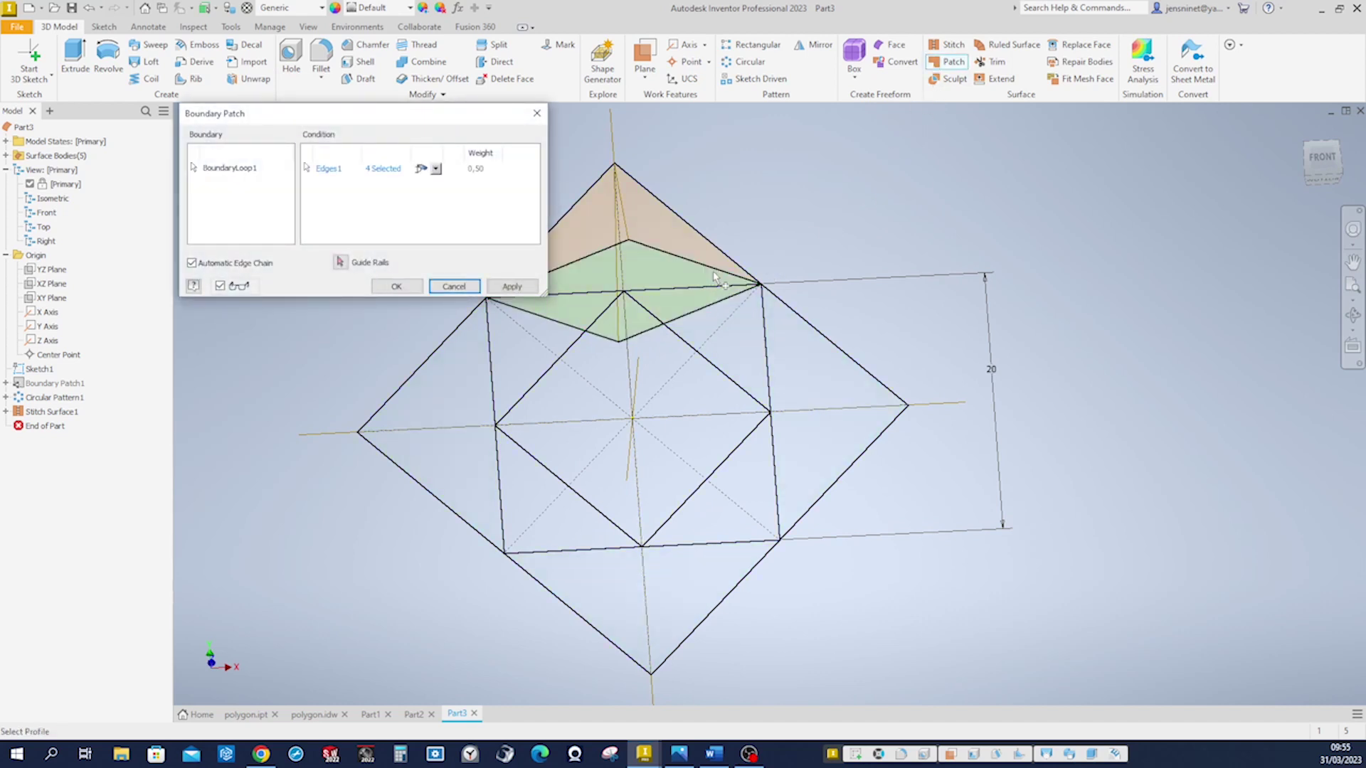
pyautogui.click(509, 287)
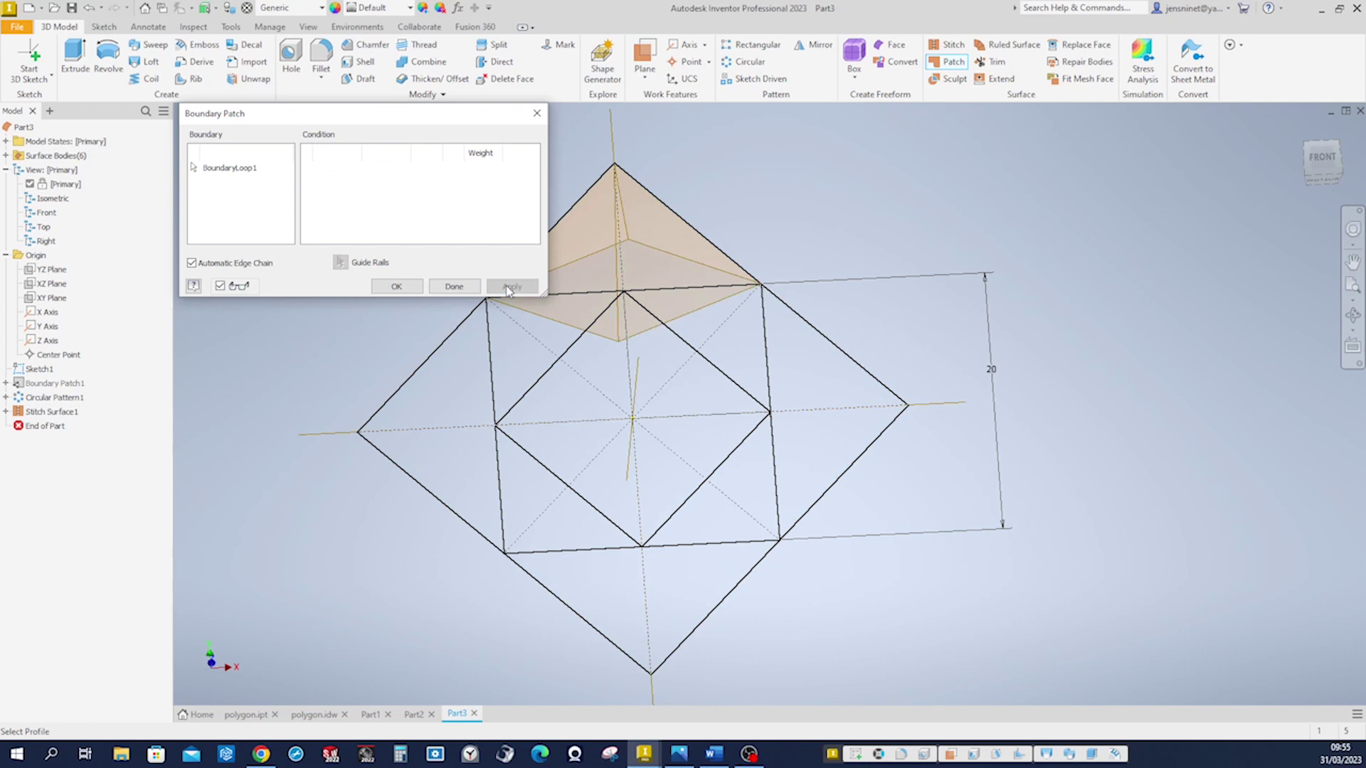
pyautogui.click(449, 288)
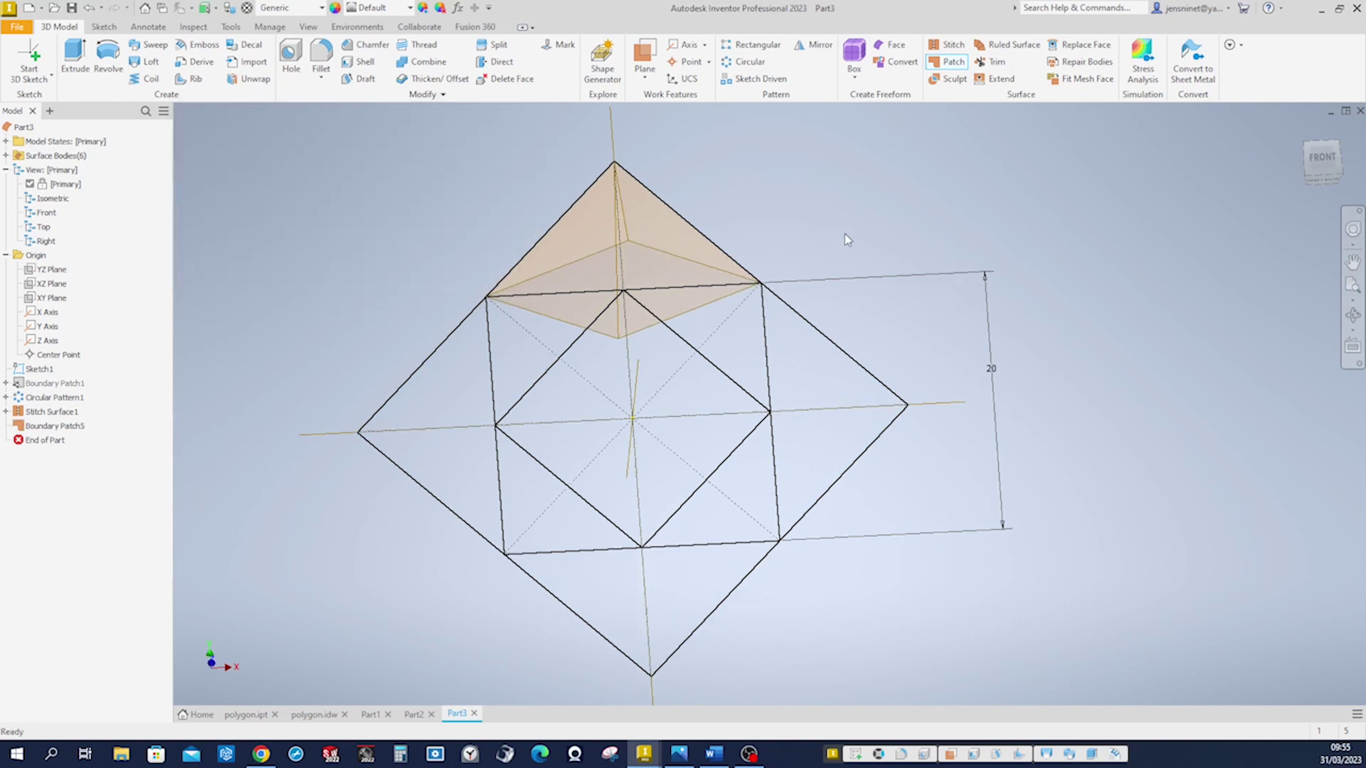
# - Stitch the pyramid surface and its base patch together into a solid body
pyautogui.click(946, 44)
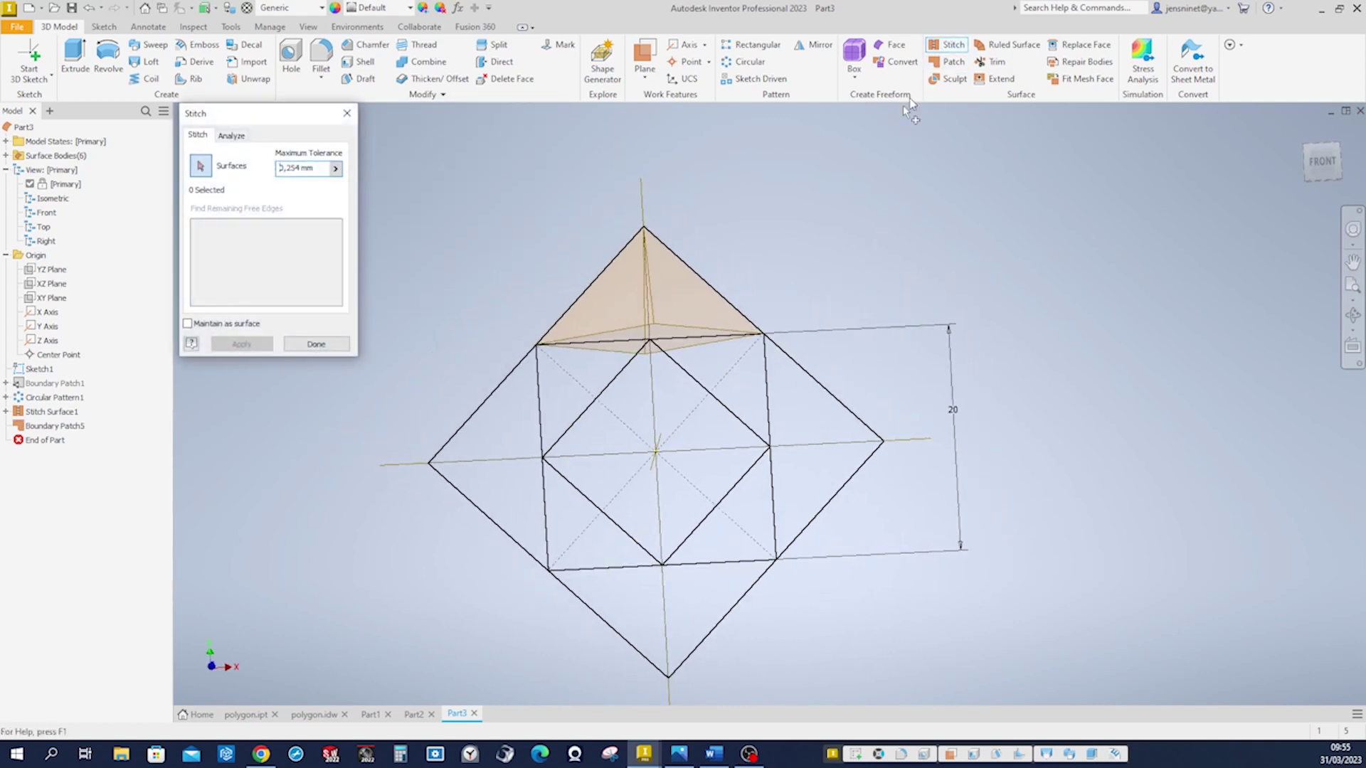
pyautogui.click(694, 288)
pyautogui.keyDown('shift'); pyautogui.moveTo(694, 288); pyautogui.dragTo(668, 292, button='middle'); pyautogui.keyUp('shift')
pyautogui.click(669, 292)
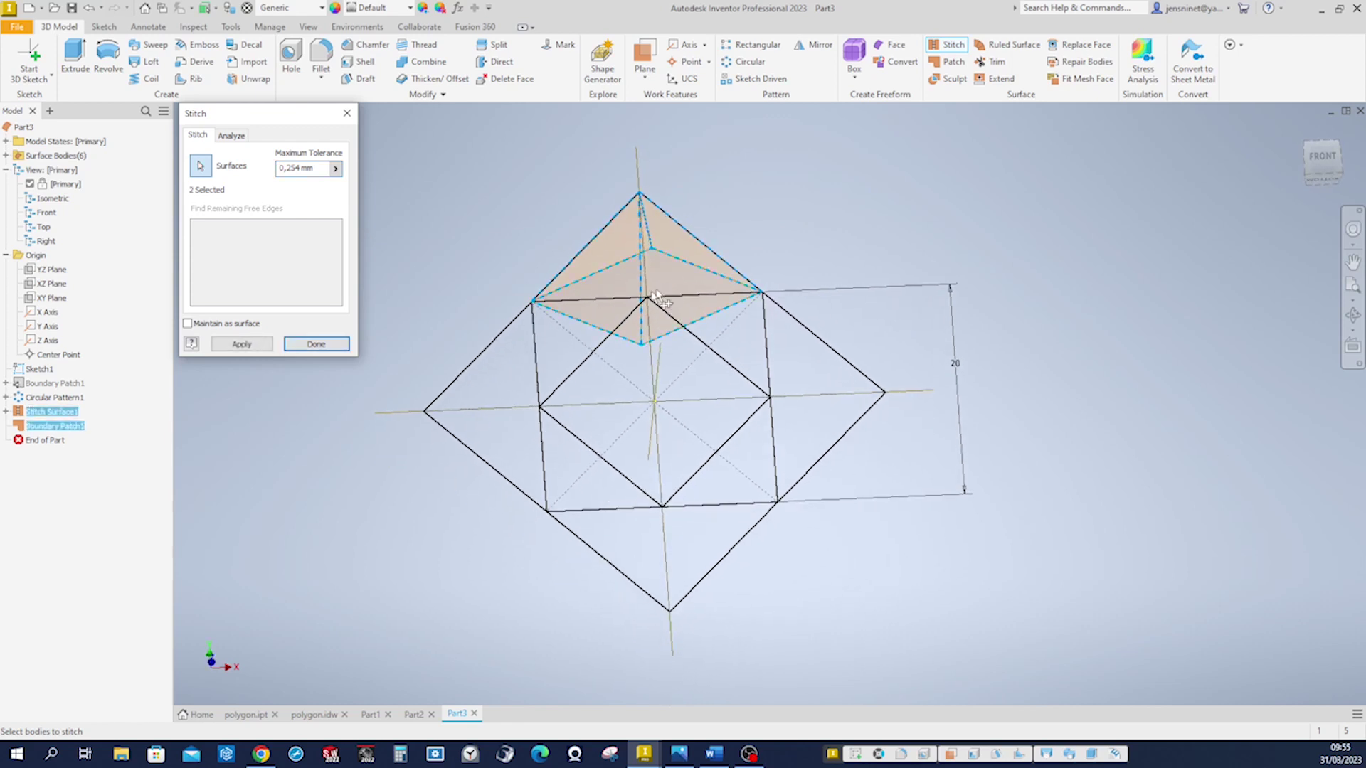
pyautogui.click(241, 344)
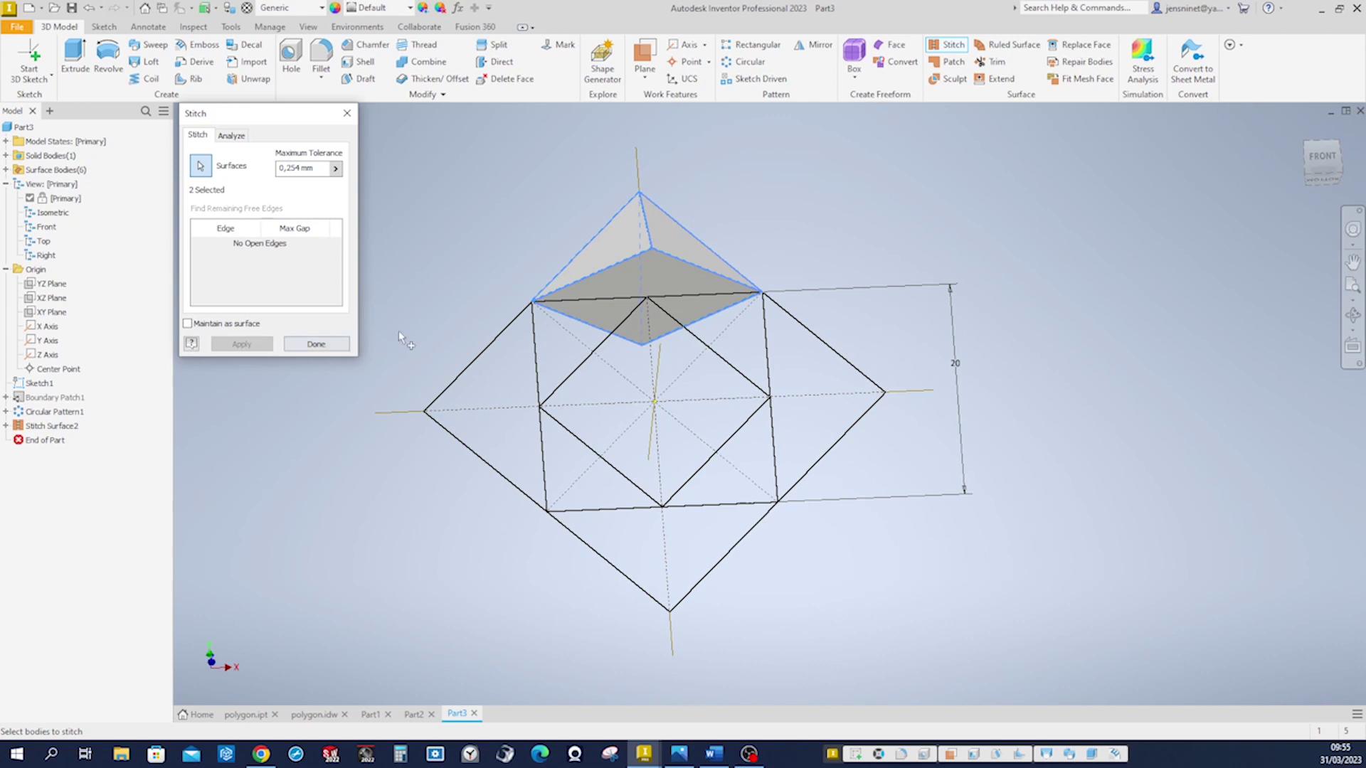
pyautogui.click(347, 114)
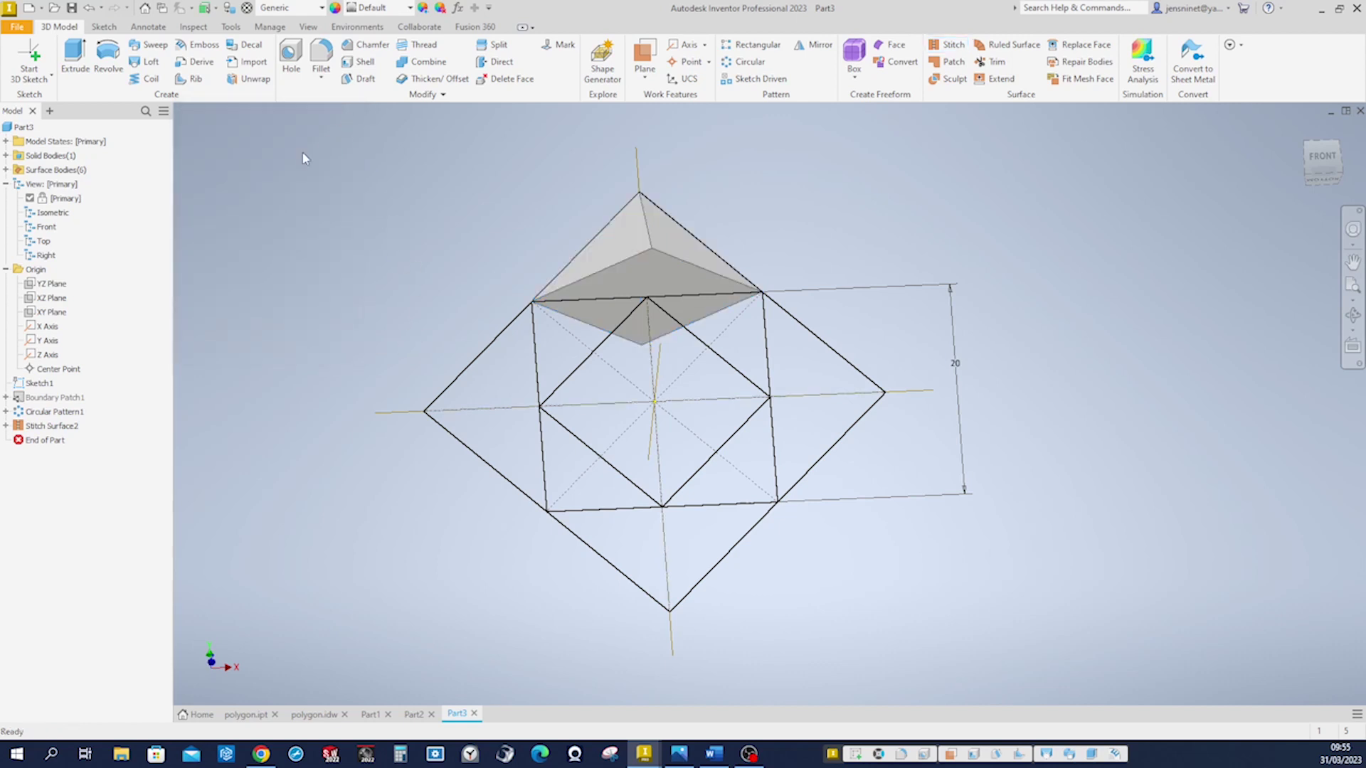
# - Mirror the pyramid solid about its square base face, joining the copy to form a double pyramid
pyautogui.press('F5')
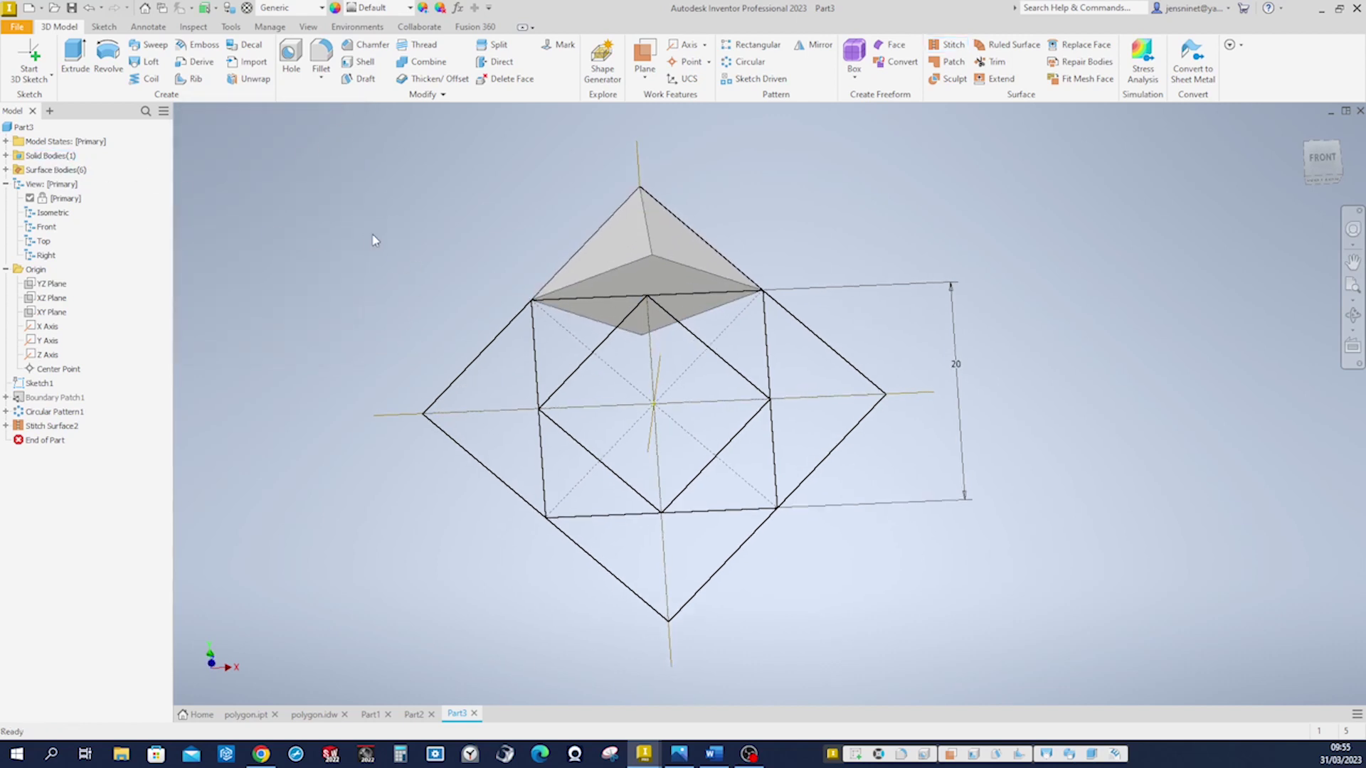
pyautogui.press('F5')
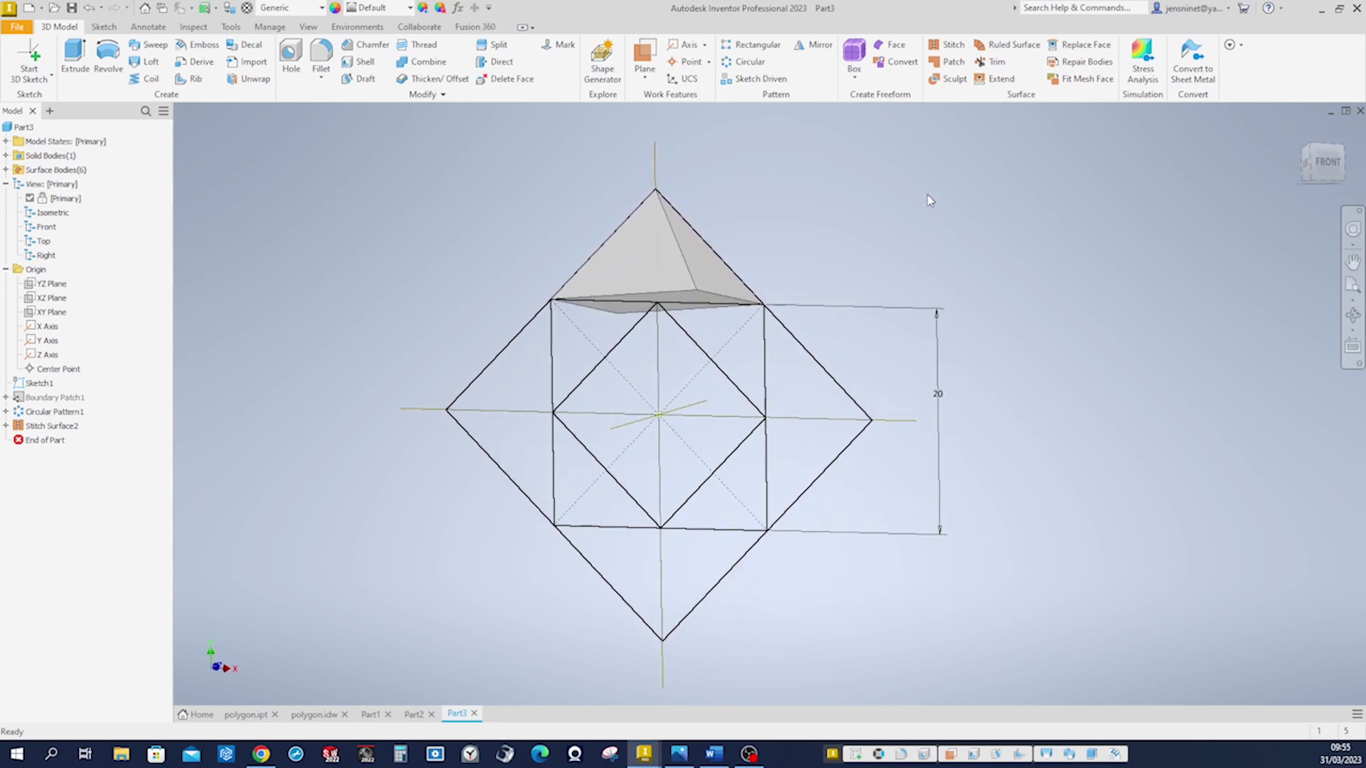
pyautogui.click(811, 47)
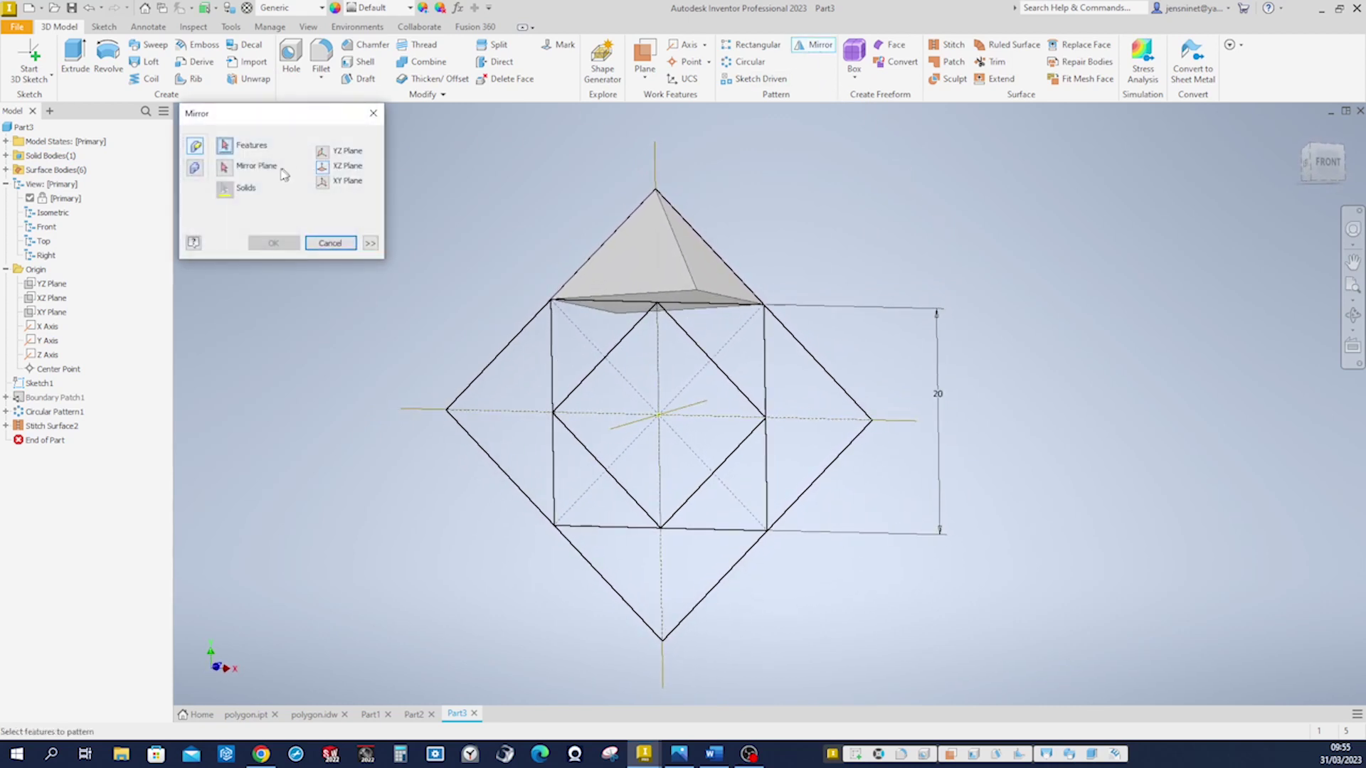
pyautogui.click(195, 167)
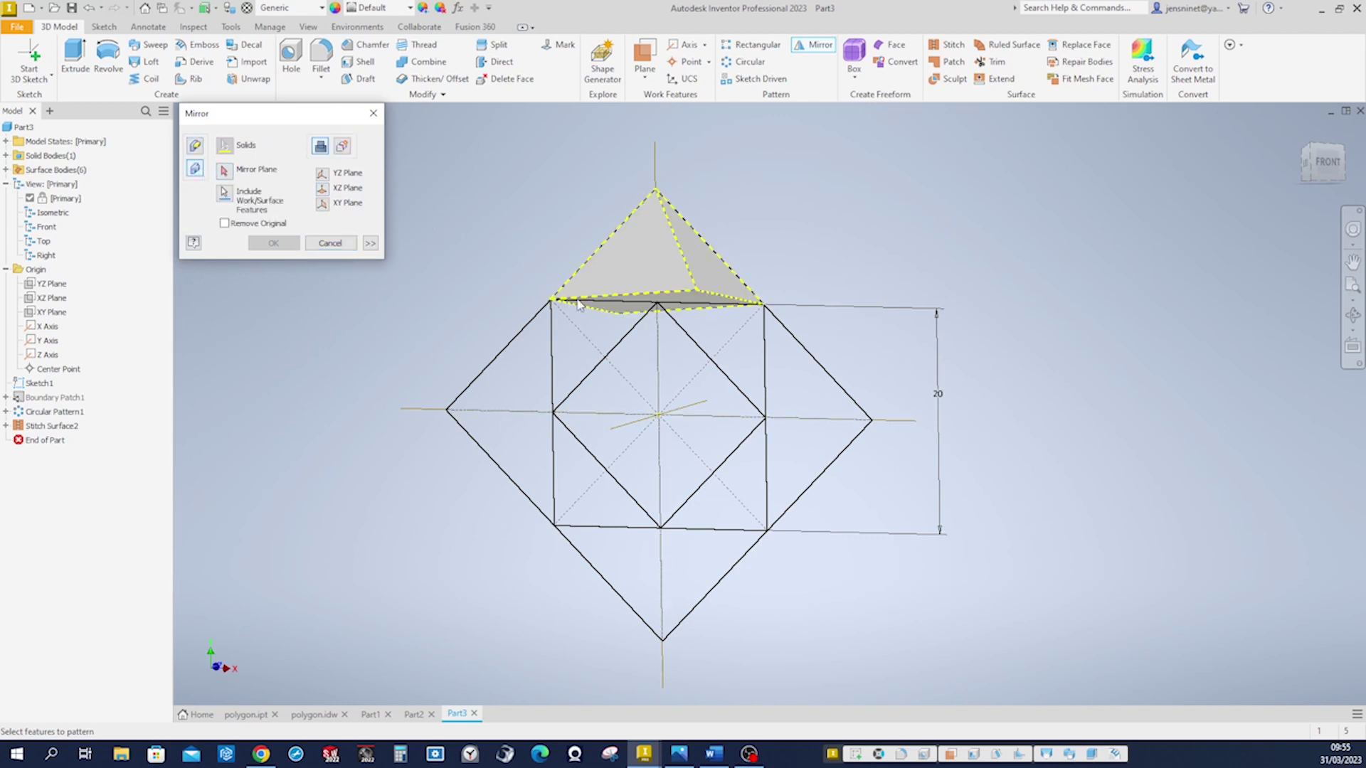
pyautogui.click(224, 170)
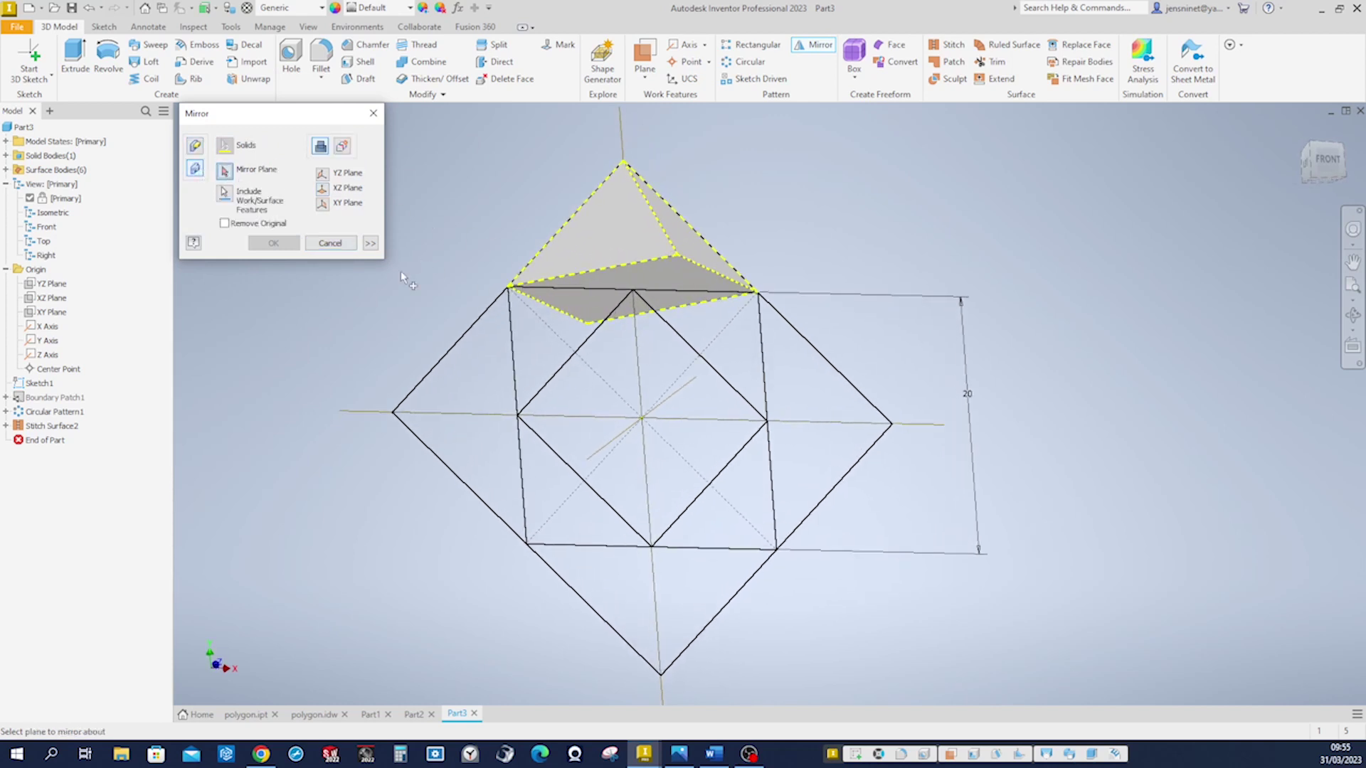
pyautogui.click(590, 290)
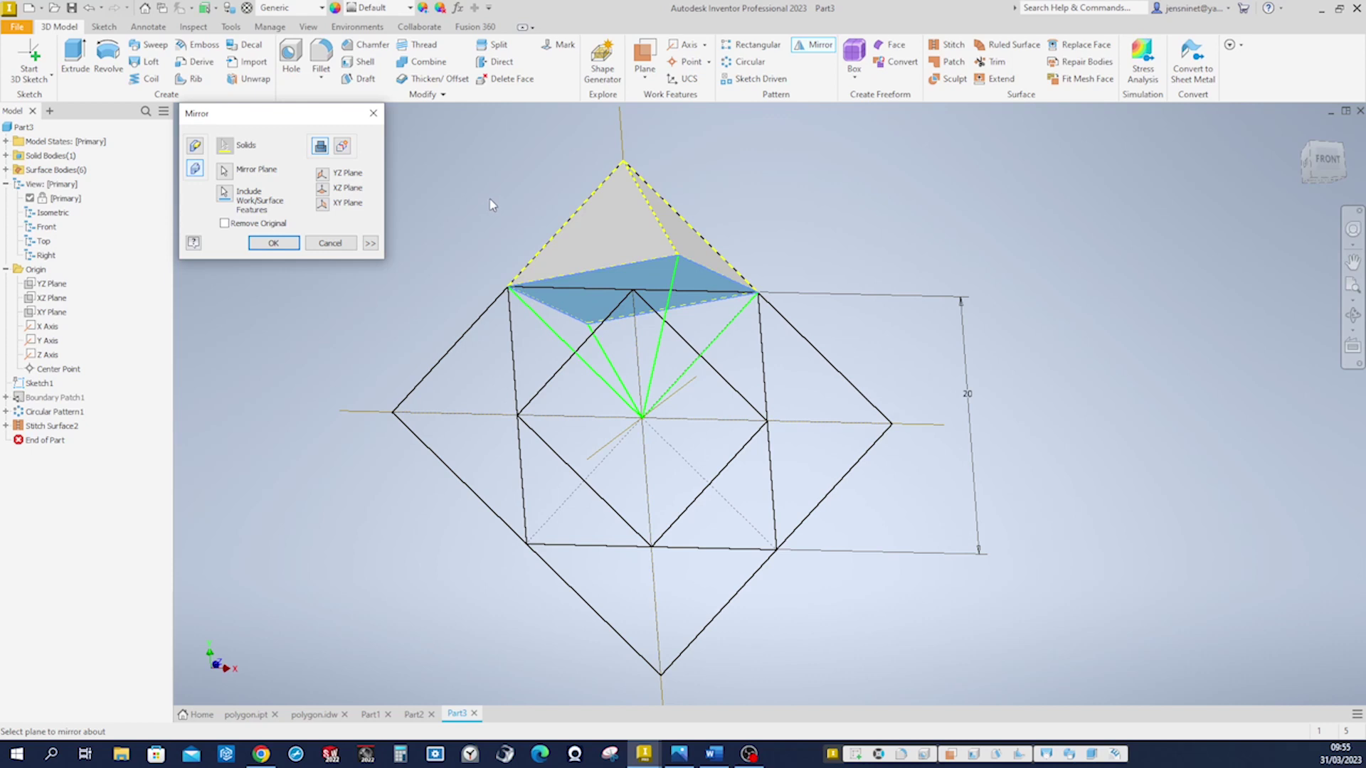
pyautogui.click(273, 243)
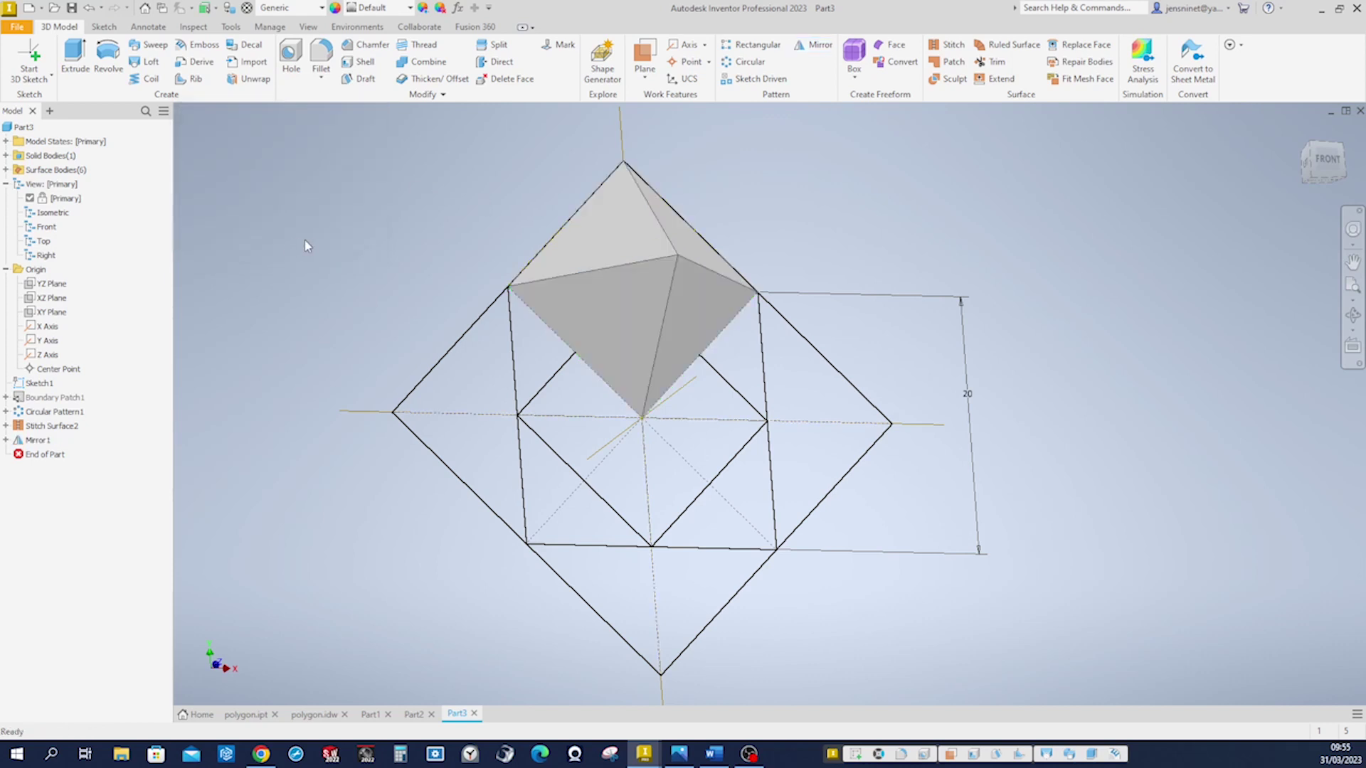
# - Create a circular pattern of the double-pyramid solid around the Z axis with 4 occurrences over 360 degrees, as new bodies
pyautogui.press('F5')
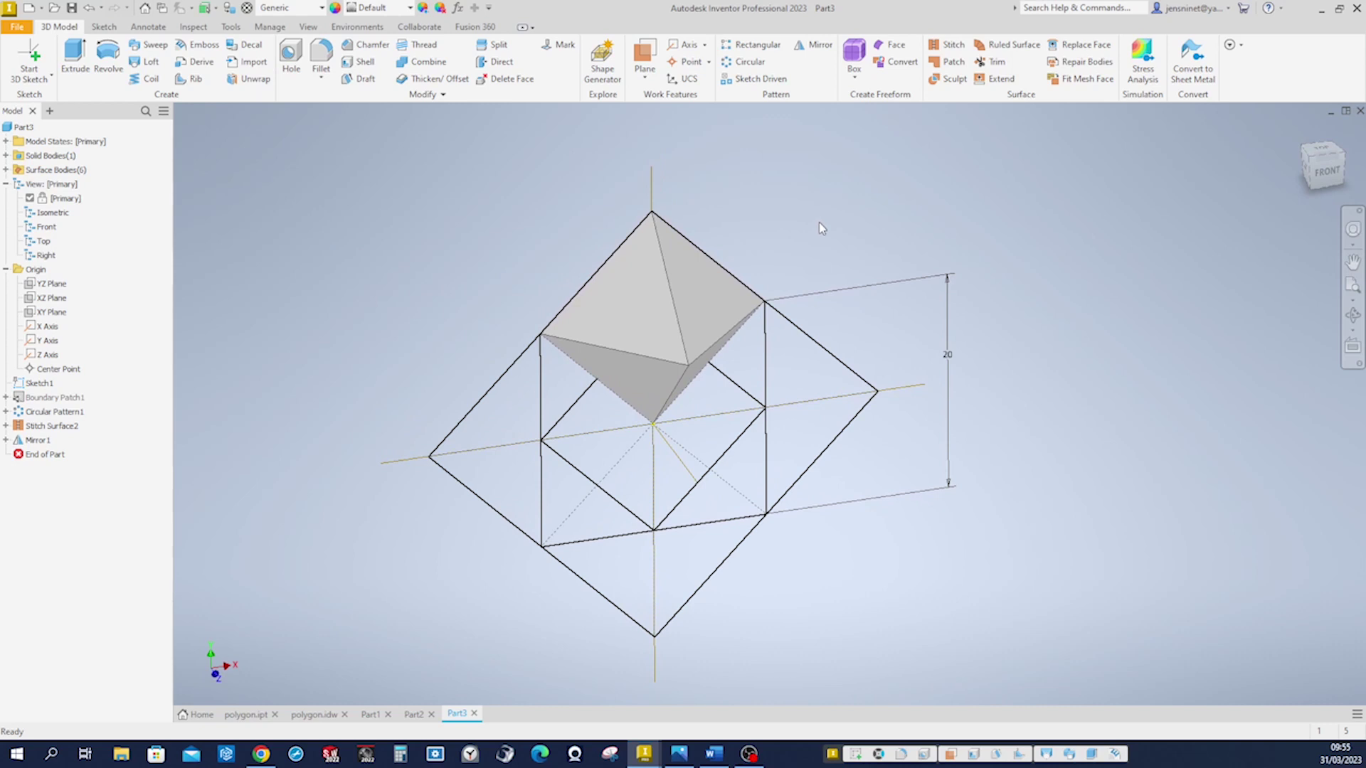
pyautogui.click(745, 67)
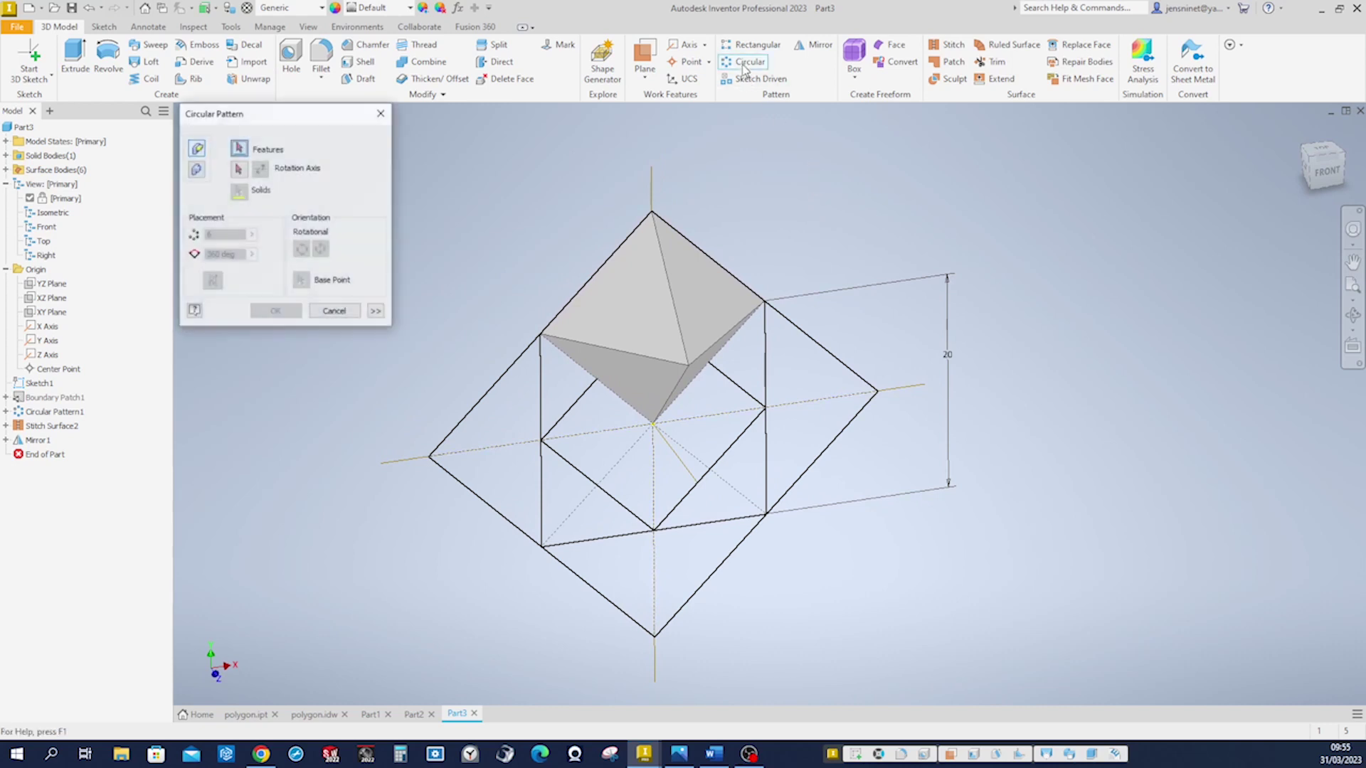
pyautogui.click(202, 173)
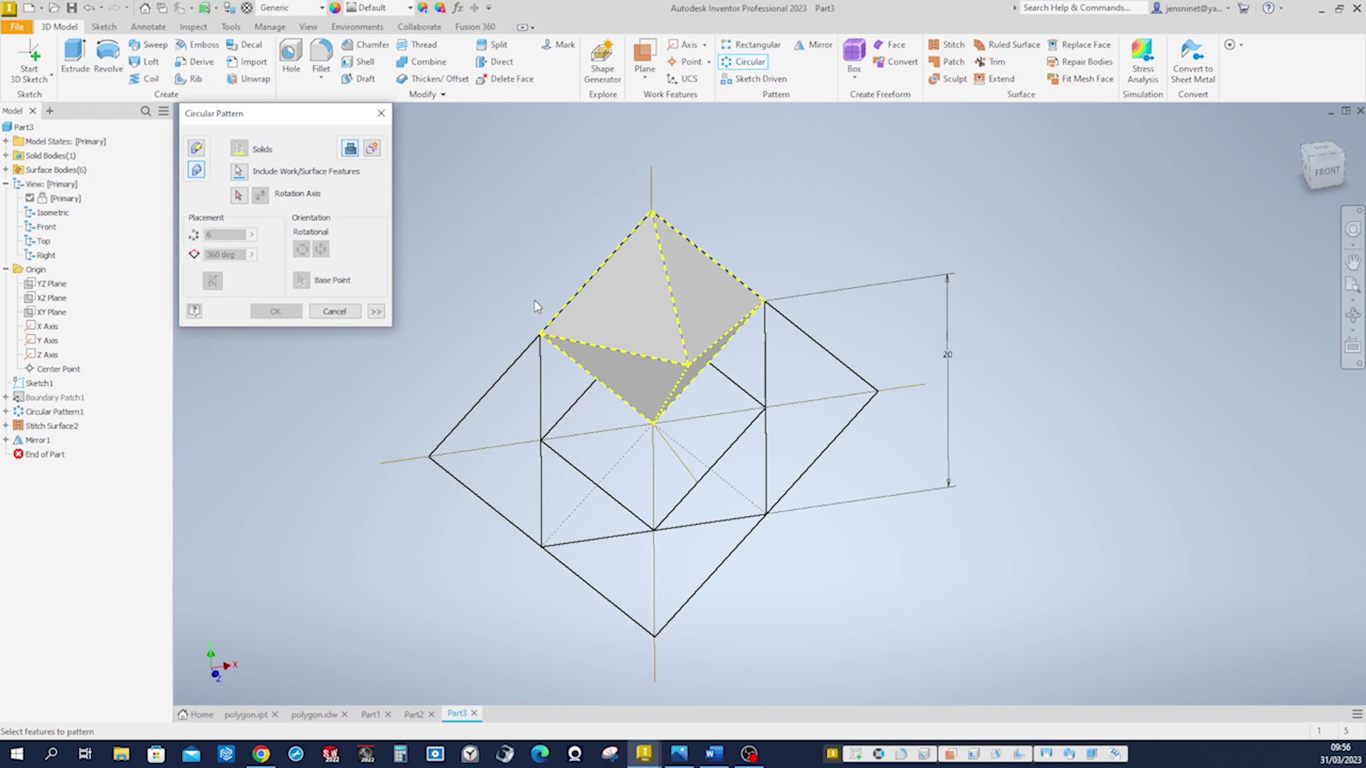
pyautogui.click(373, 150)
pyautogui.click(240, 197)
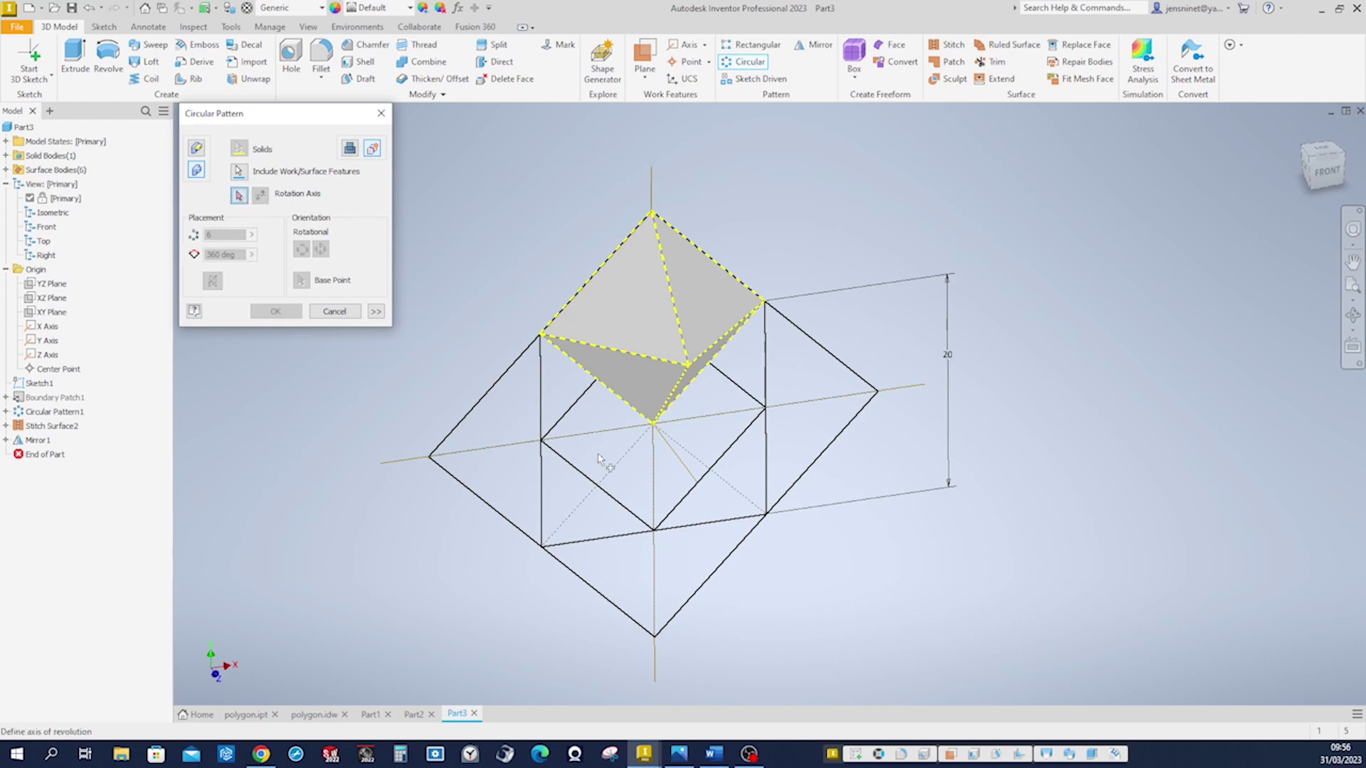
pyautogui.keyDown('shift'); pyautogui.moveTo(607, 460); pyautogui.dragTo(626, 491, button='middle'); pyautogui.keyUp('shift')
pyautogui.click(679, 486)
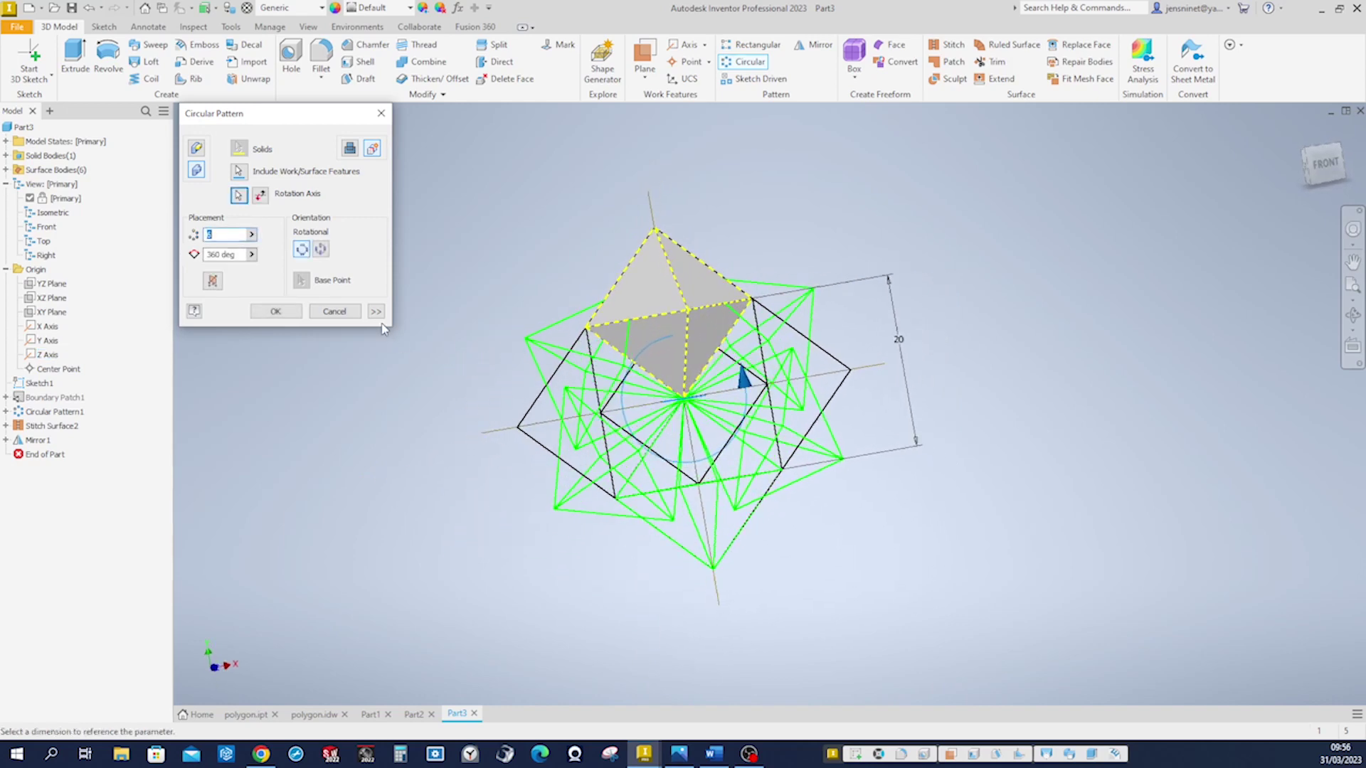
pyautogui.write('4')
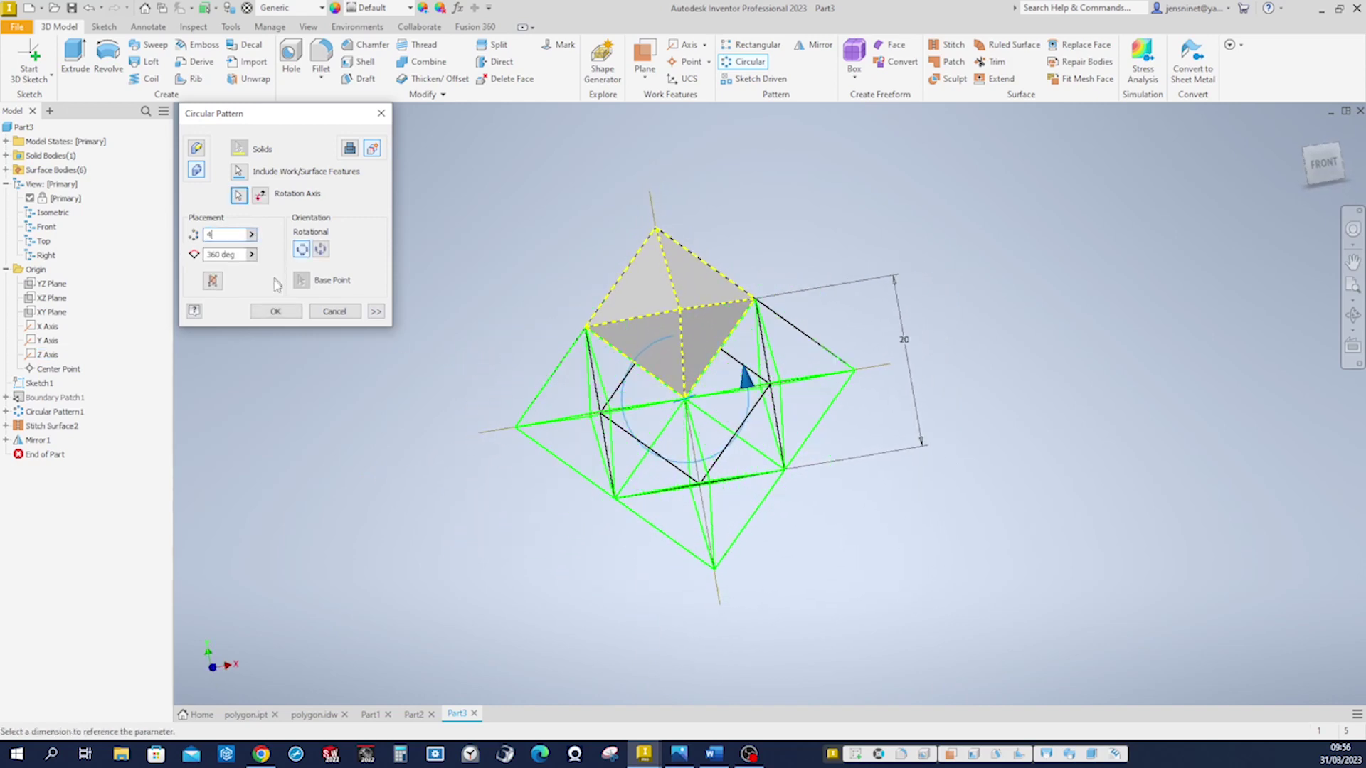
pyautogui.click(276, 312)
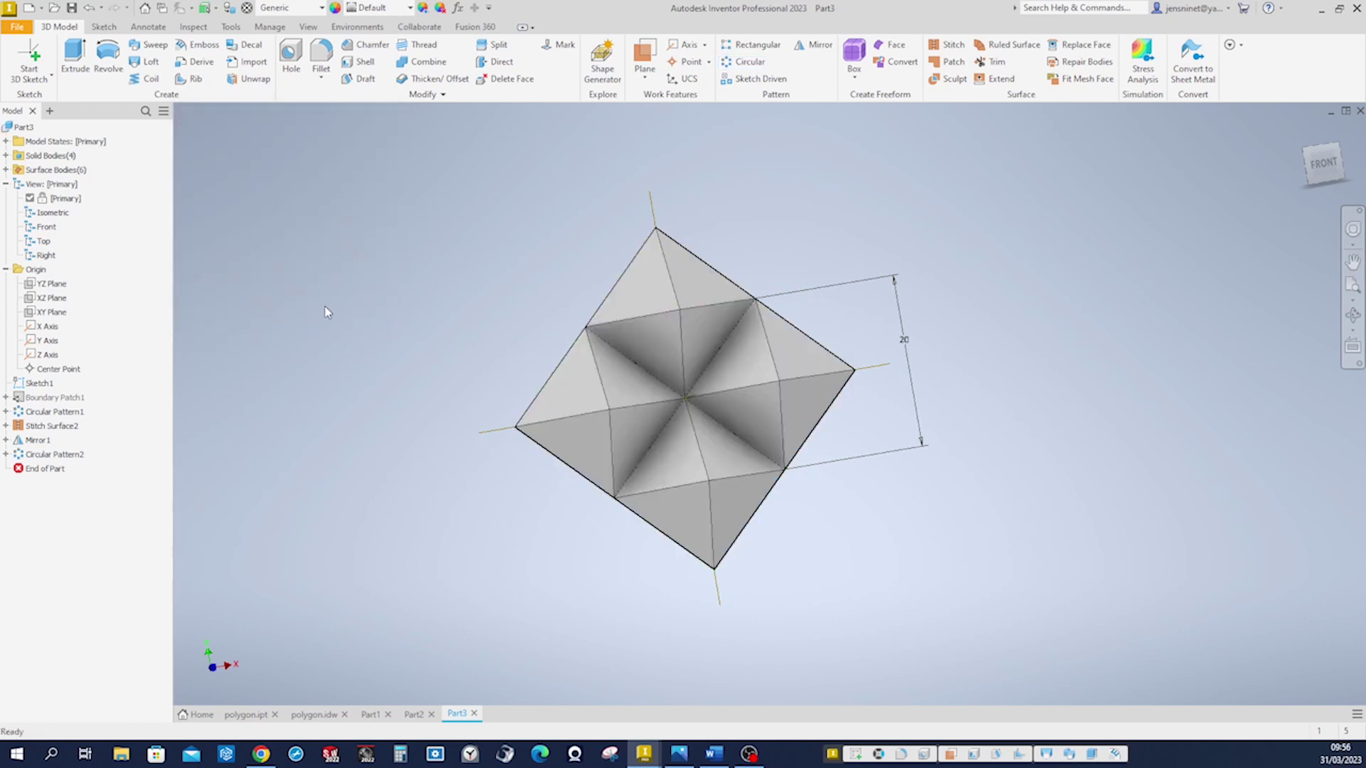
# - Create a circular pattern of the double-pyramid body on the negative X side around the Y axis, 4 occurrences over 360 degrees, as new bodies
pyautogui.press('F6')
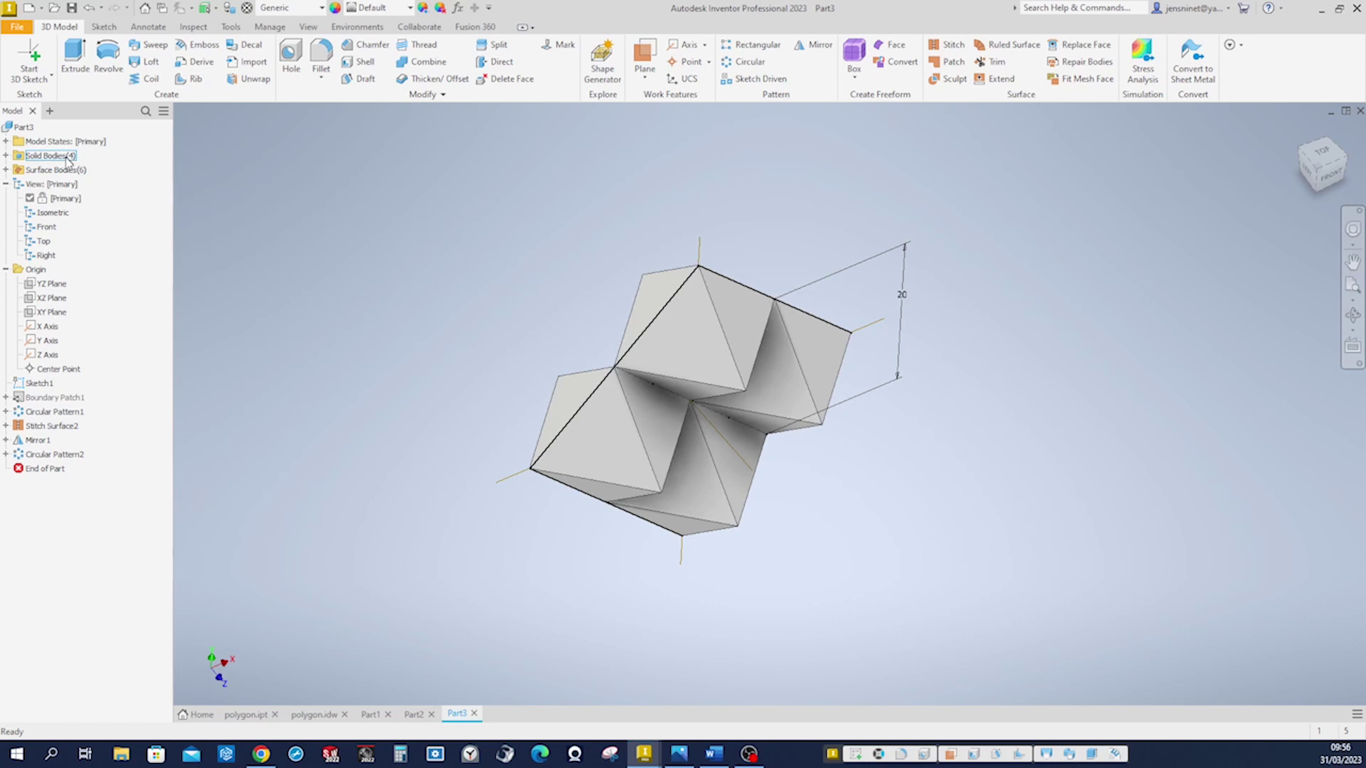
pyautogui.click(740, 62)
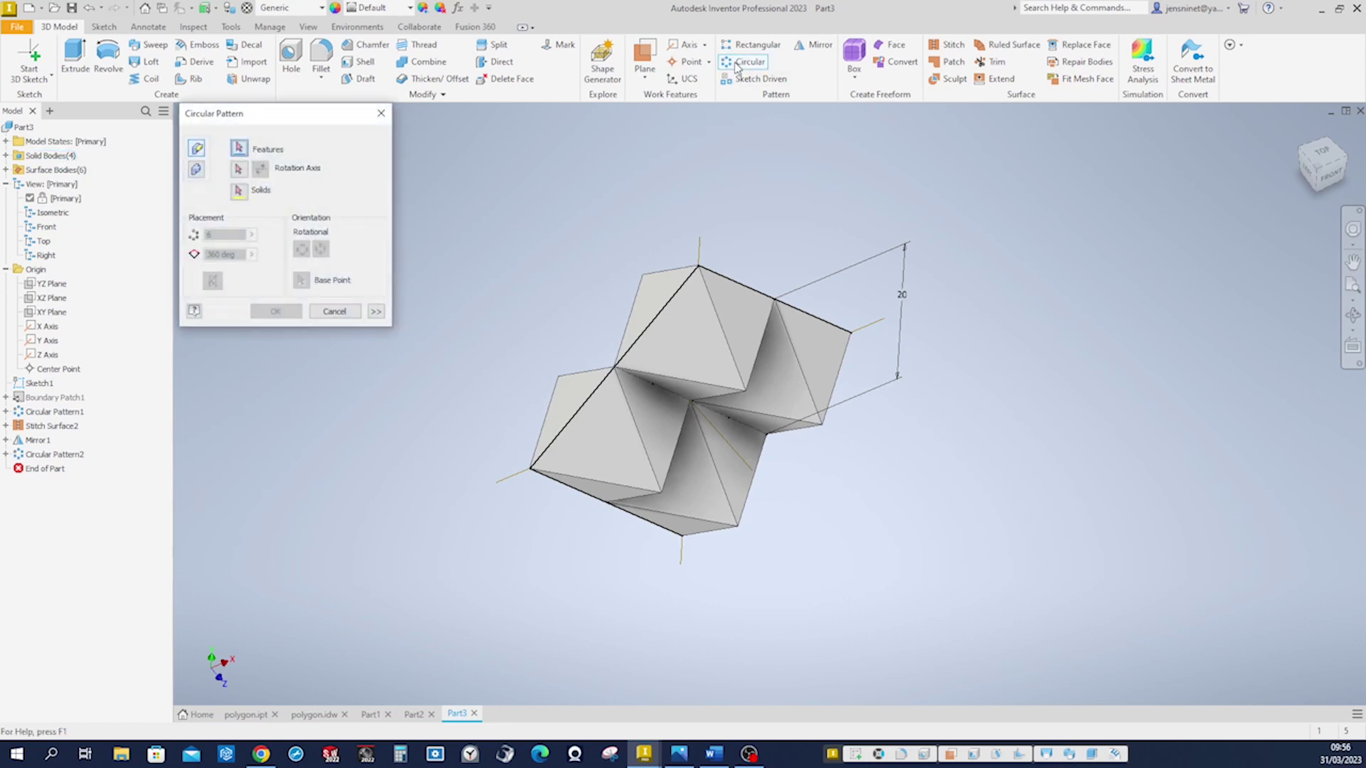
pyautogui.click(197, 171)
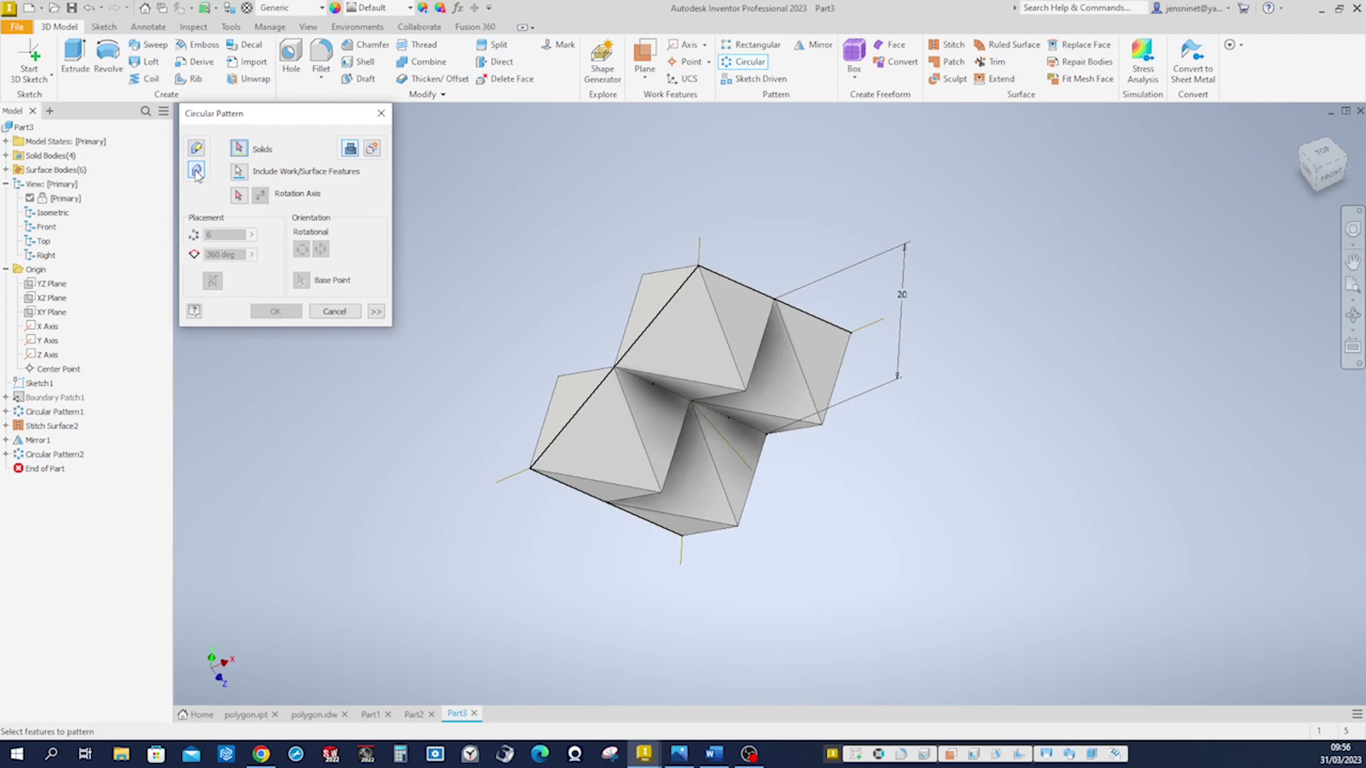
pyautogui.click(583, 447)
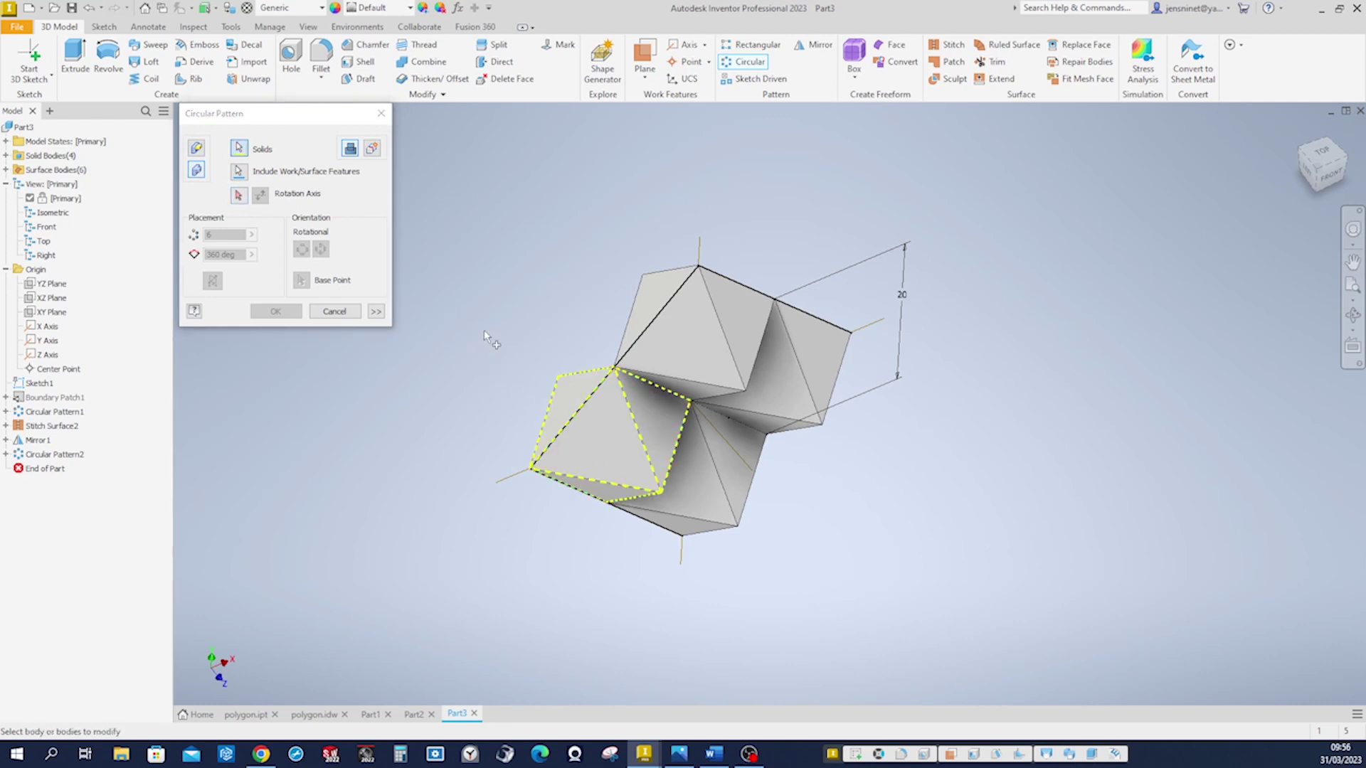
pyautogui.click(373, 150)
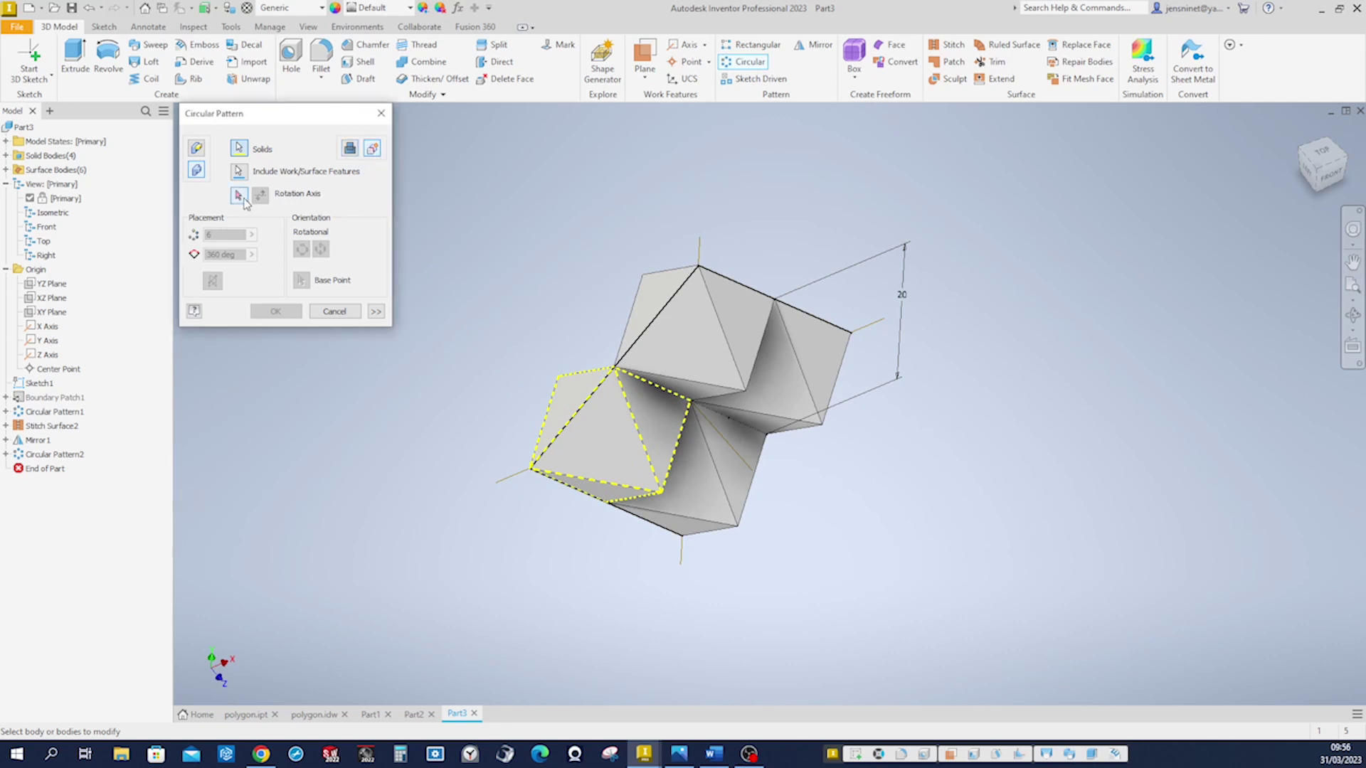
pyautogui.click(242, 198)
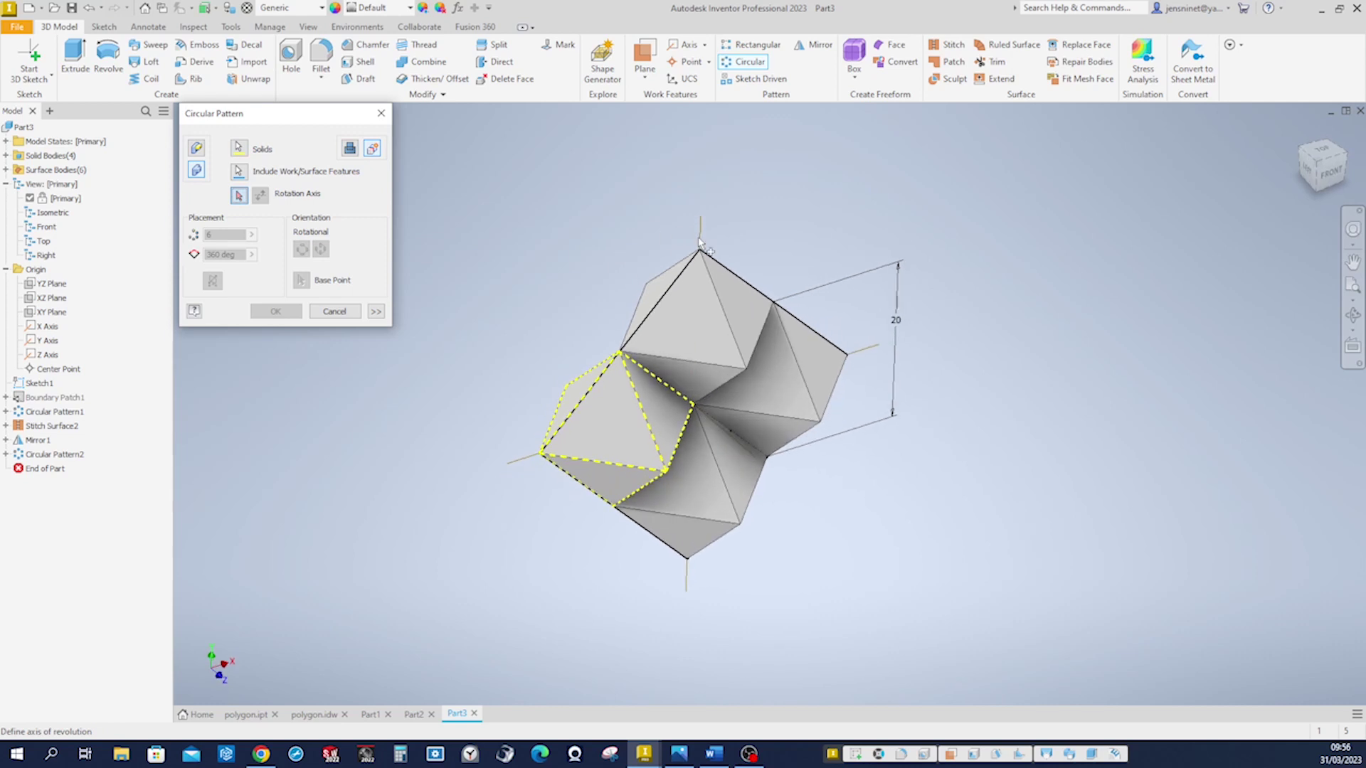
pyautogui.click(701, 242)
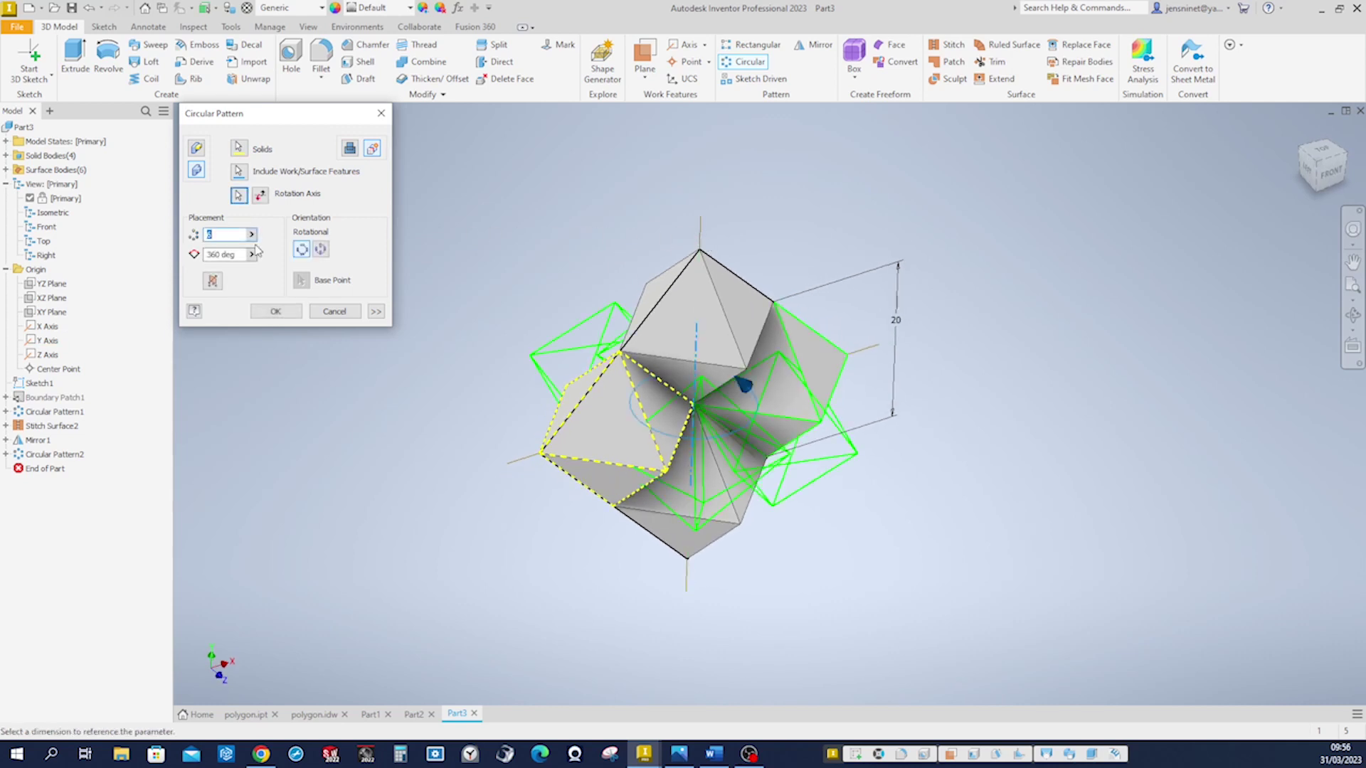
pyautogui.write('4')
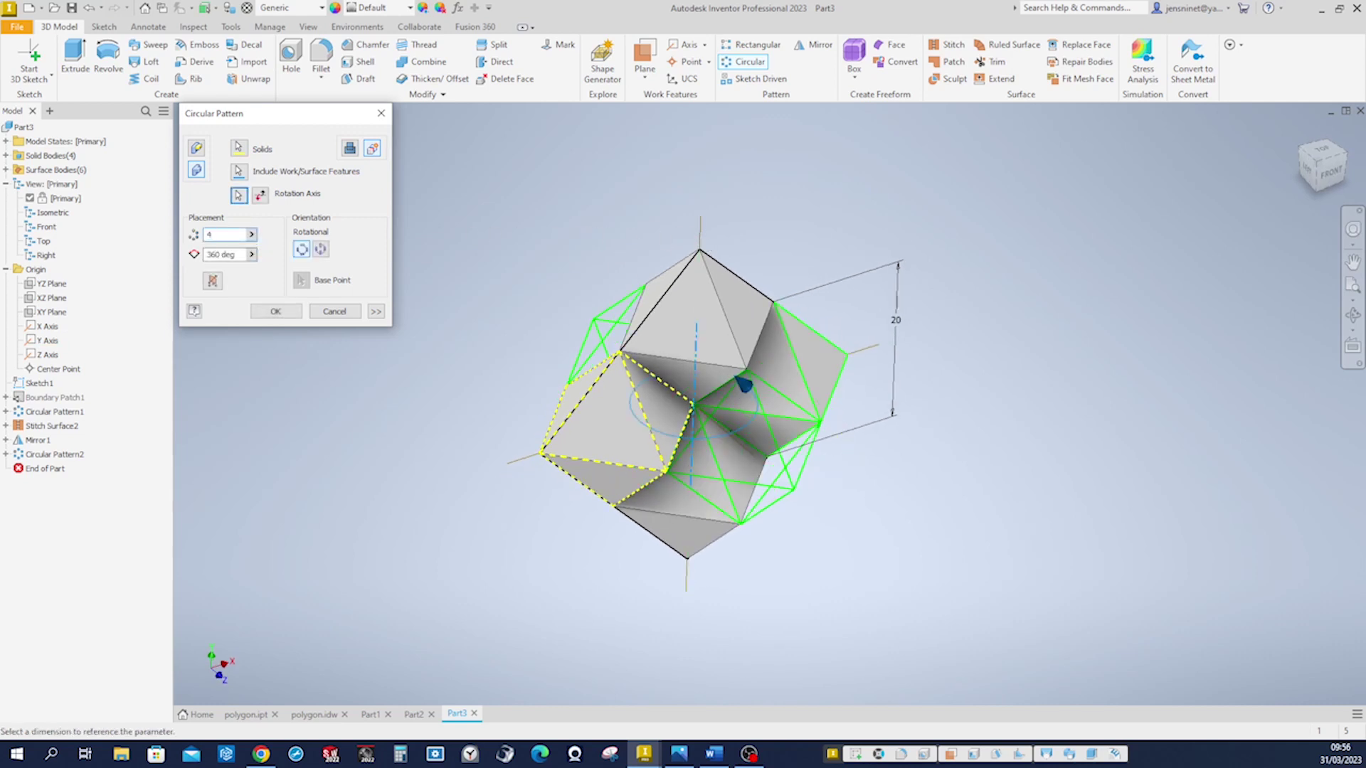
pyautogui.click(283, 311)
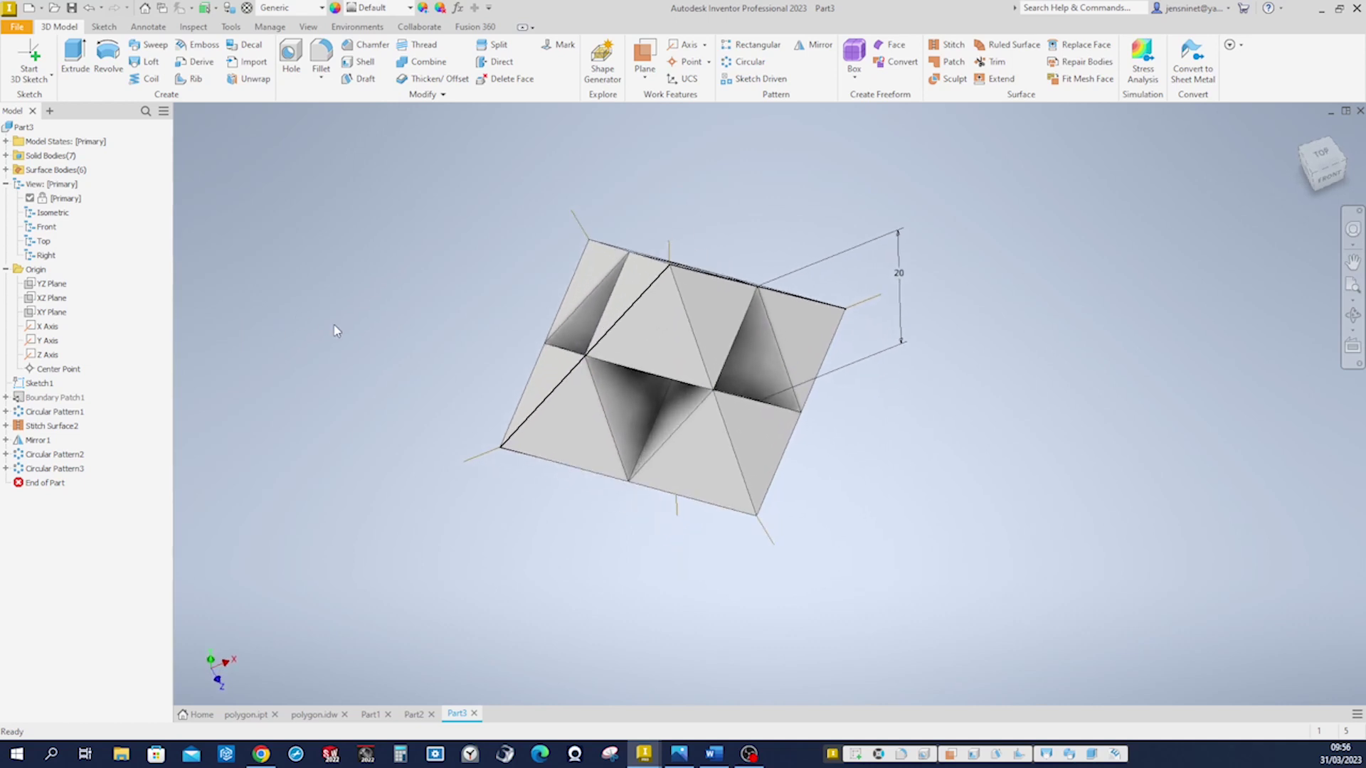
# - Examine the patterned pyramid bodies from the top, front, right and angled views
pyautogui.press('F5')
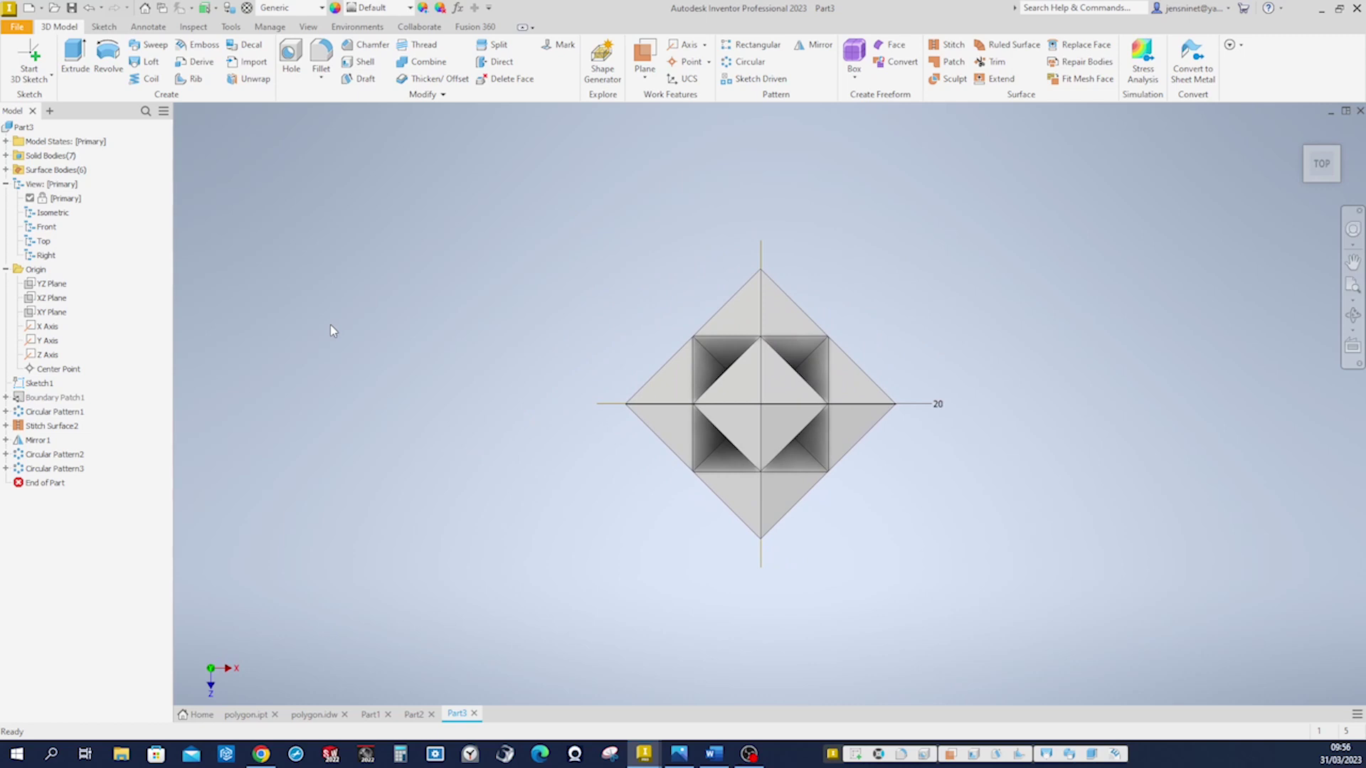
pyautogui.press('F5')
pyautogui.press('F5')
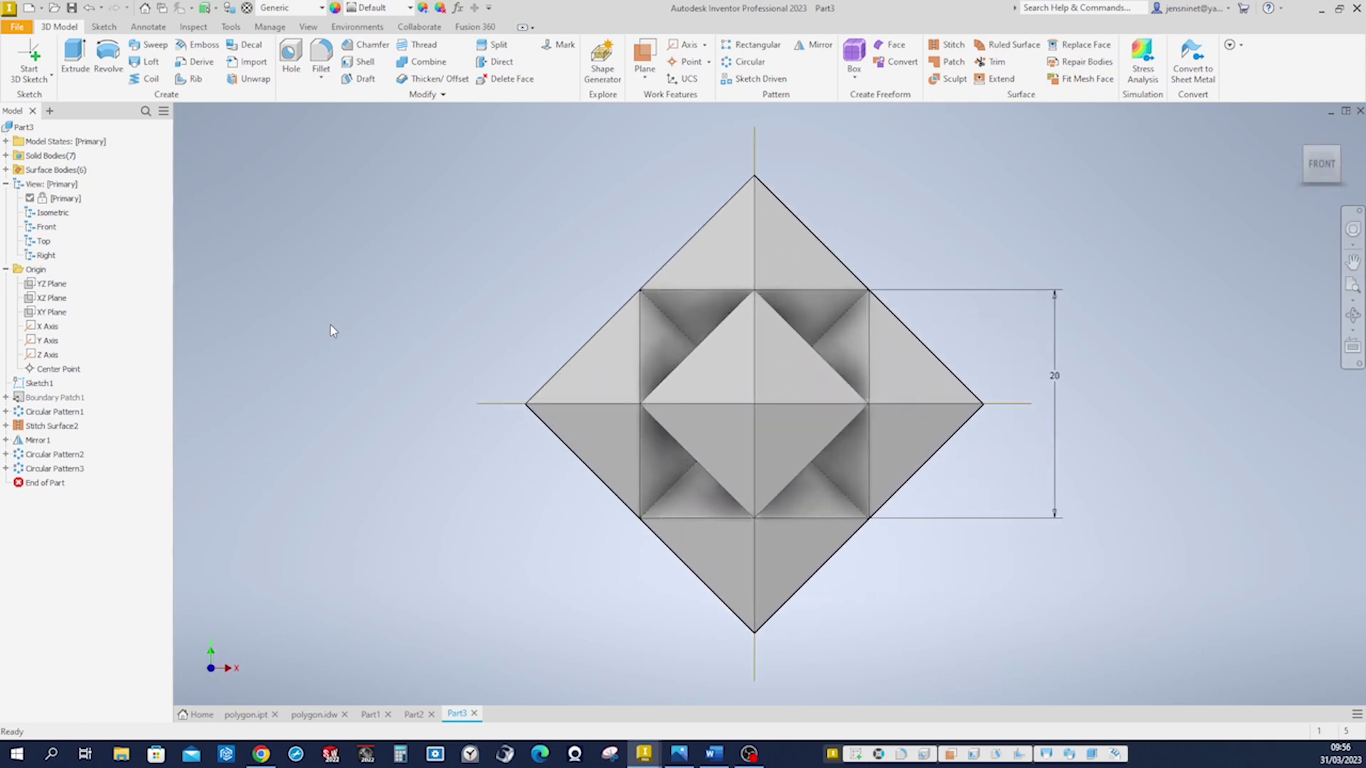
pyautogui.press('F5')
pyautogui.press('F5')
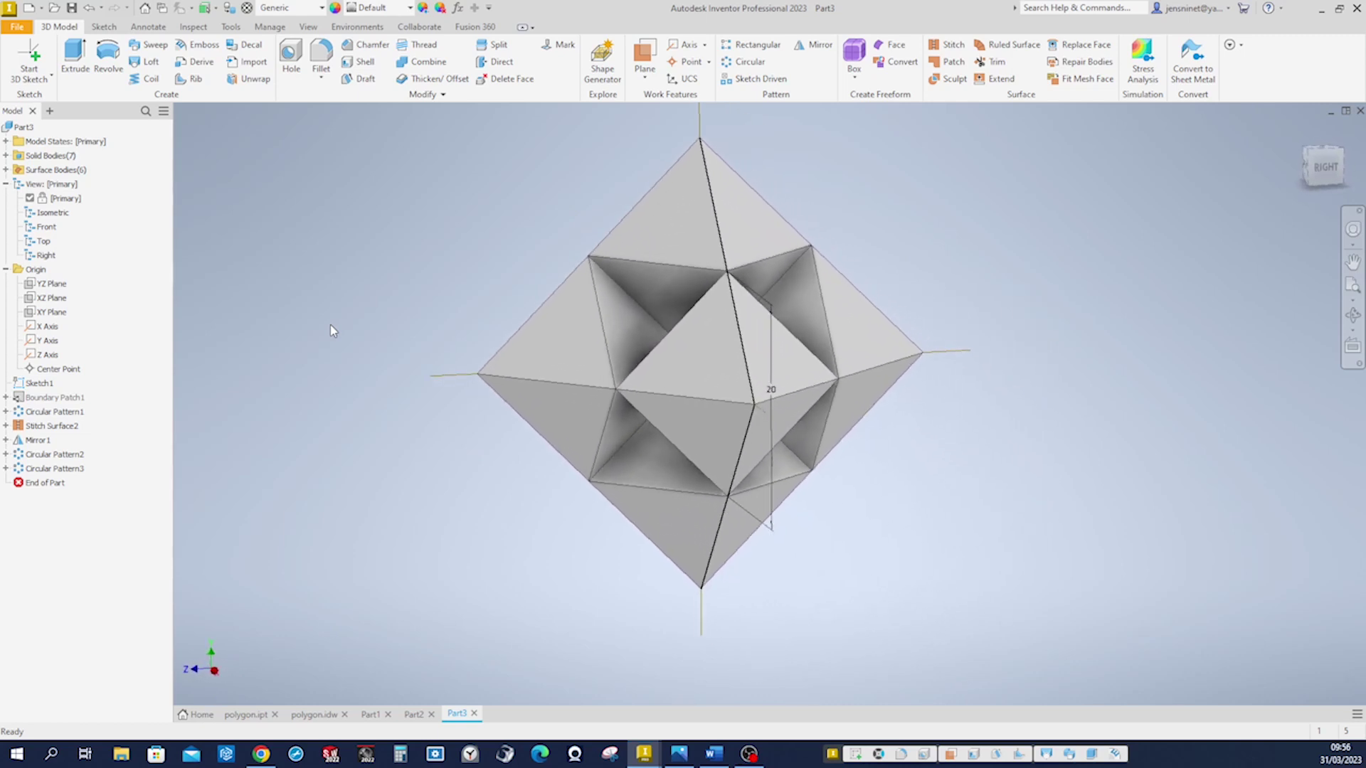
pyautogui.press('F5')
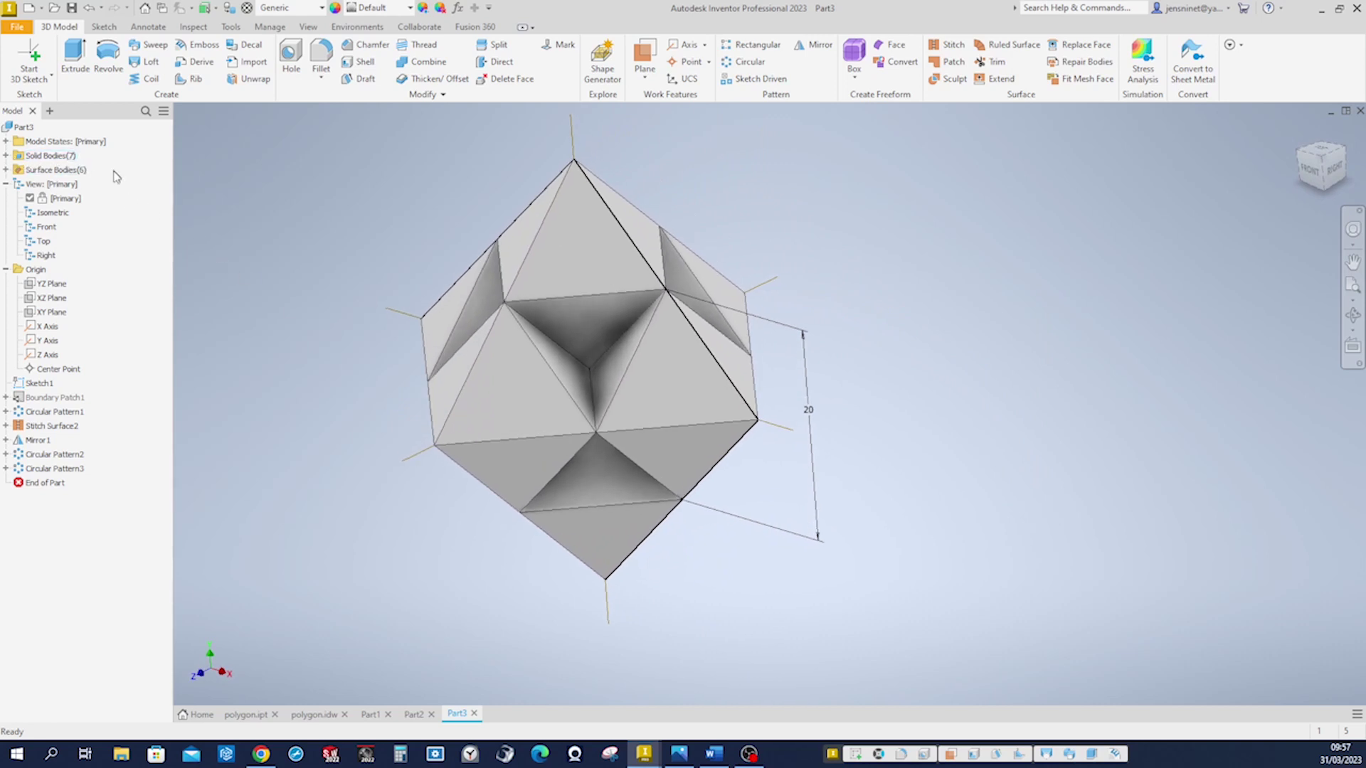
pyautogui.press('F5')
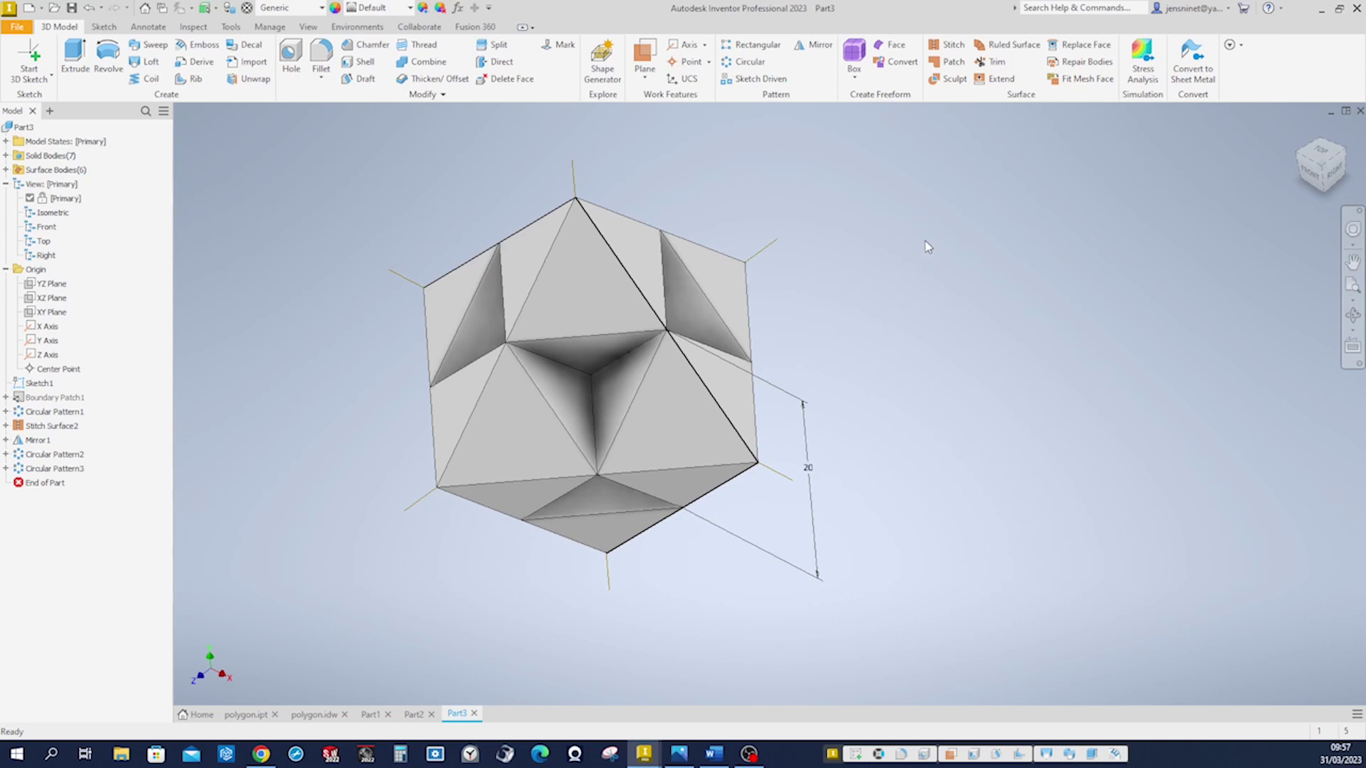
# - Combine all the solid bodies with a join, using the upper pyramid body as the base and the other six as tool bodies
pyautogui.click(428, 63)
pyautogui.click(549, 242)
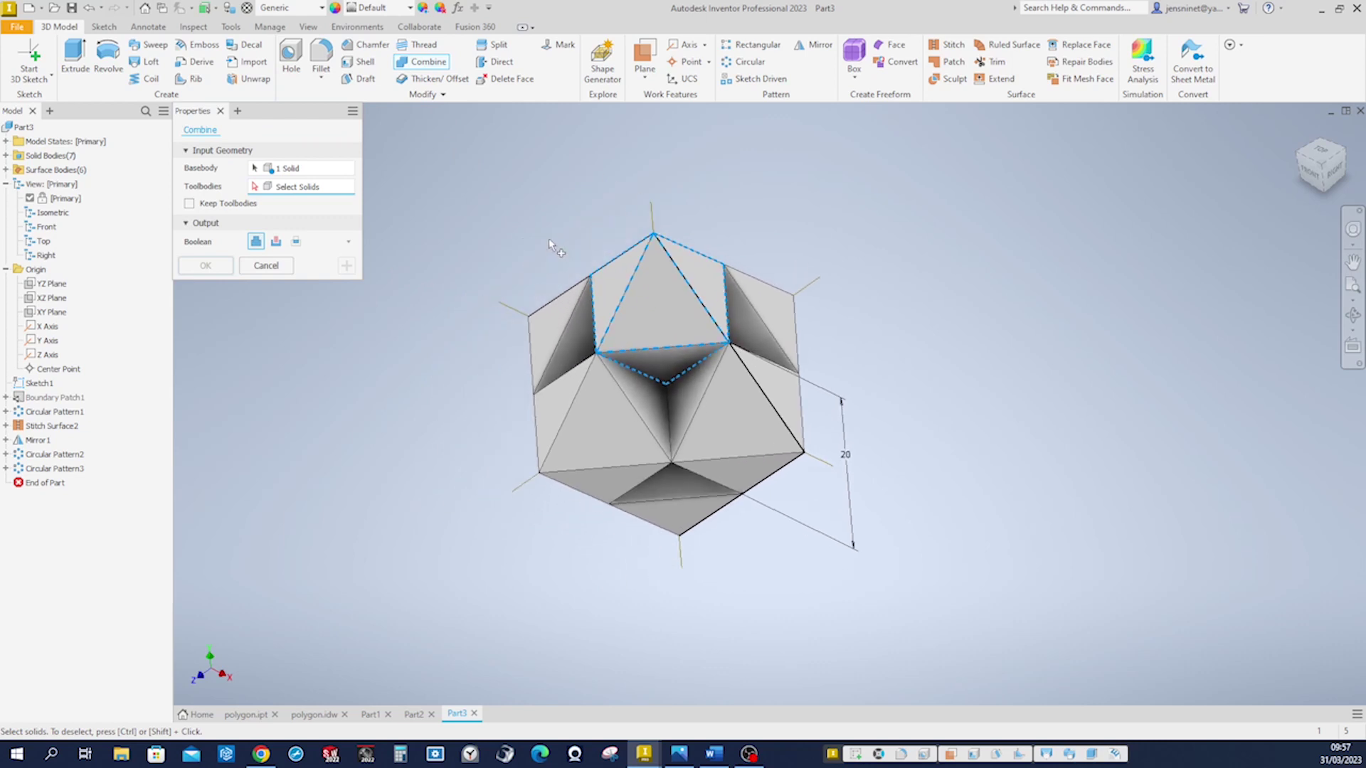
pyautogui.moveTo(486, 204); pyautogui.dragTo(965, 602)
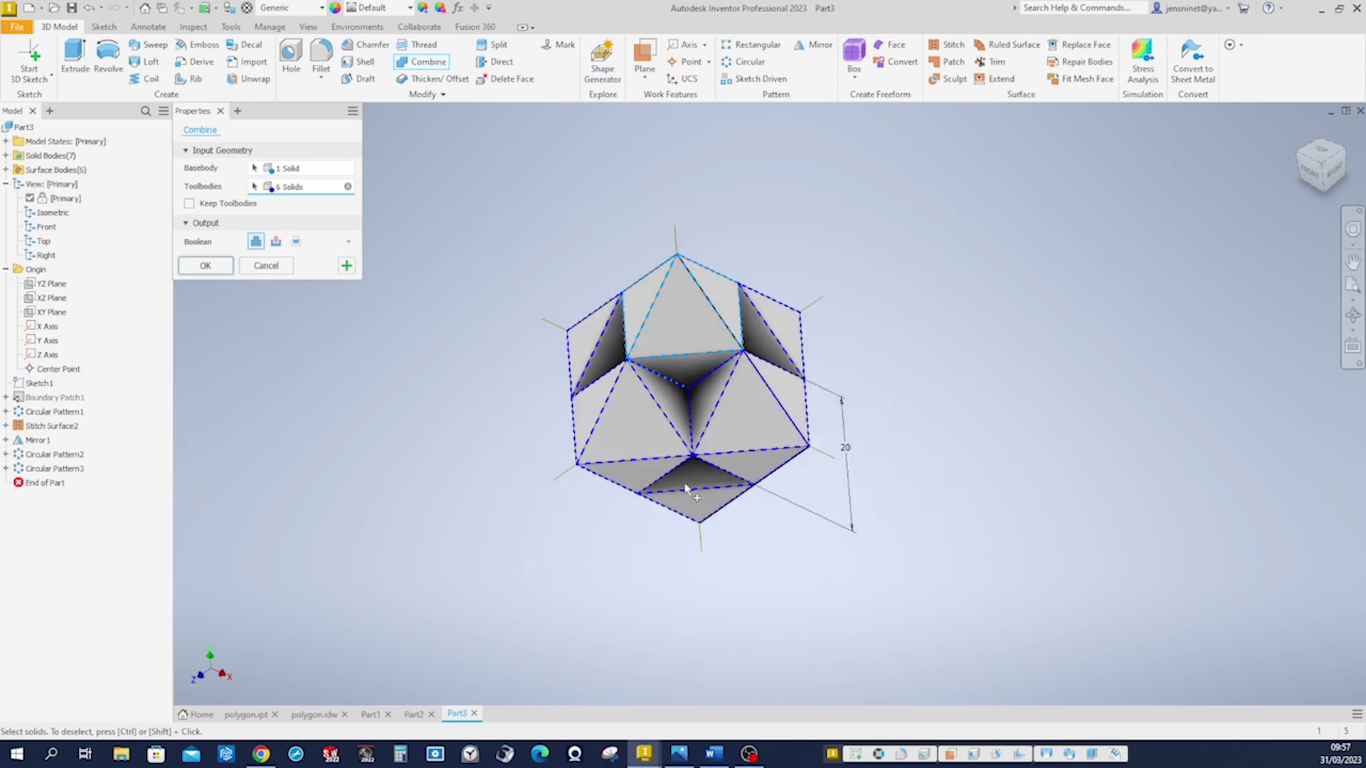
pyautogui.click(214, 268)
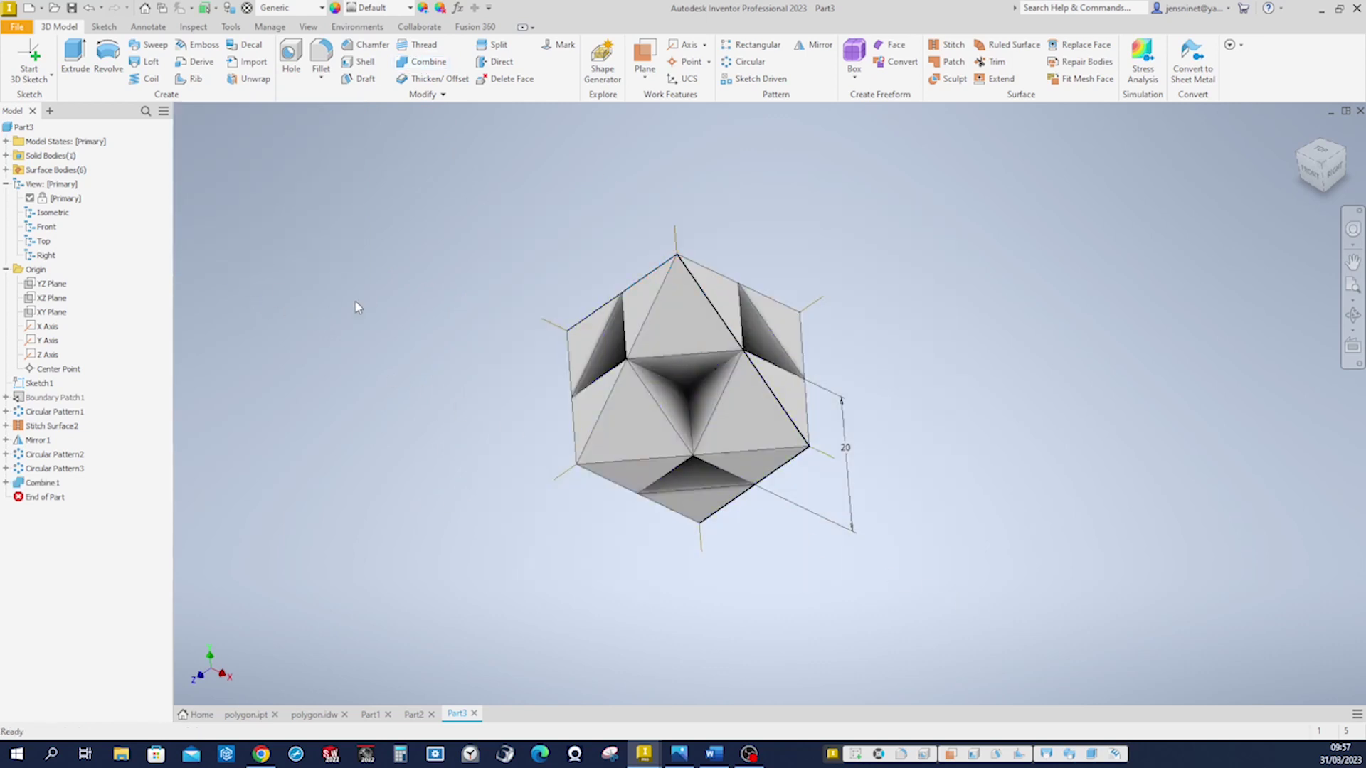
# - List the part's solid bodies and highlight the combined solid to check which geometry it includes
pyautogui.click(6, 155)
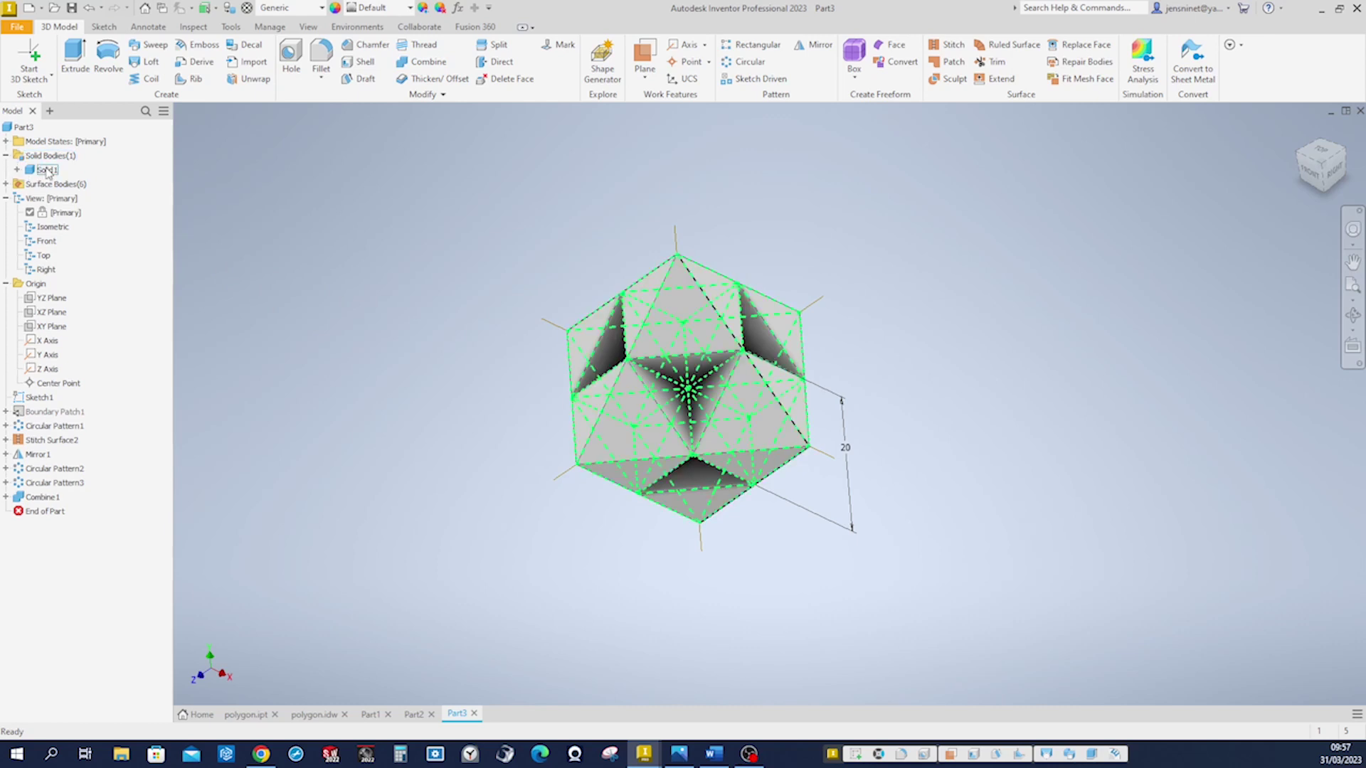
pyautogui.click(47, 170)
pyautogui.click(263, 231)
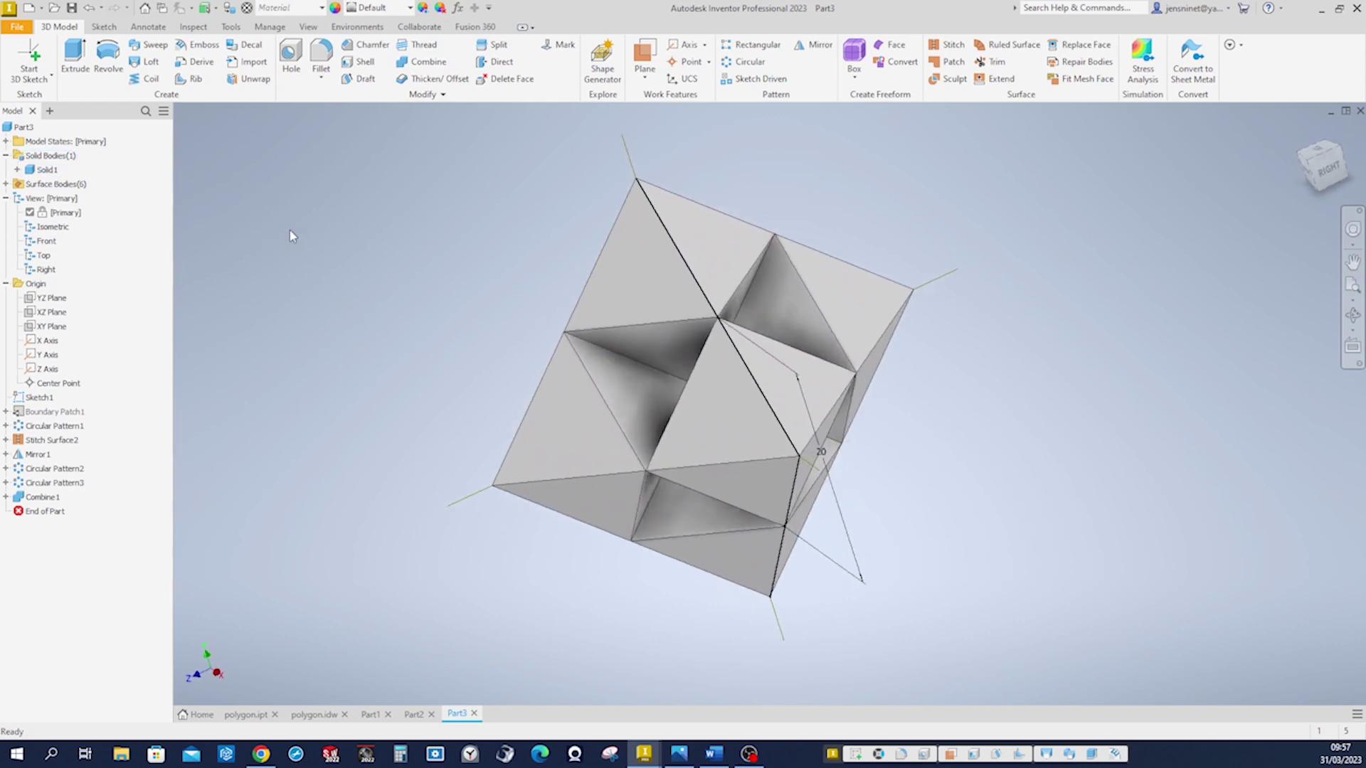
pyautogui.press('F5')
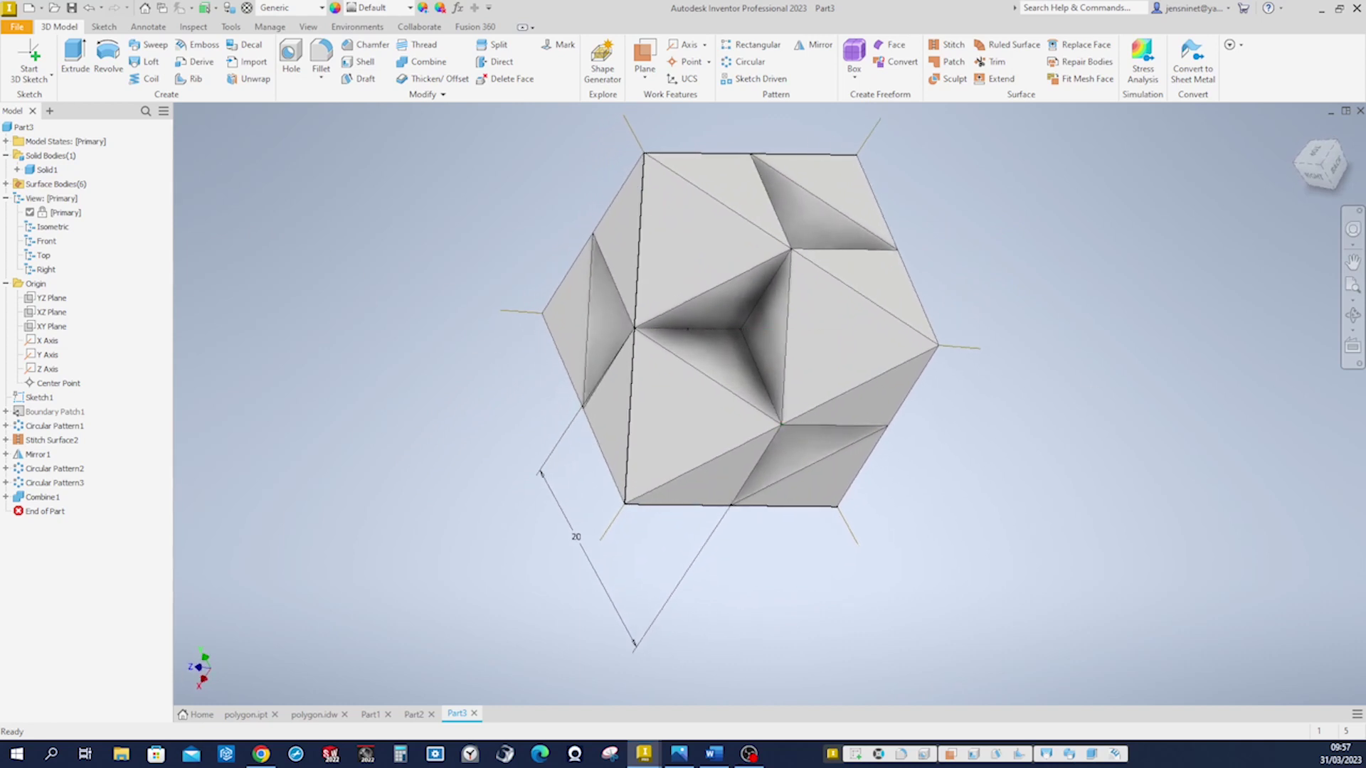
pyautogui.hotkey('alt', 'Tab')
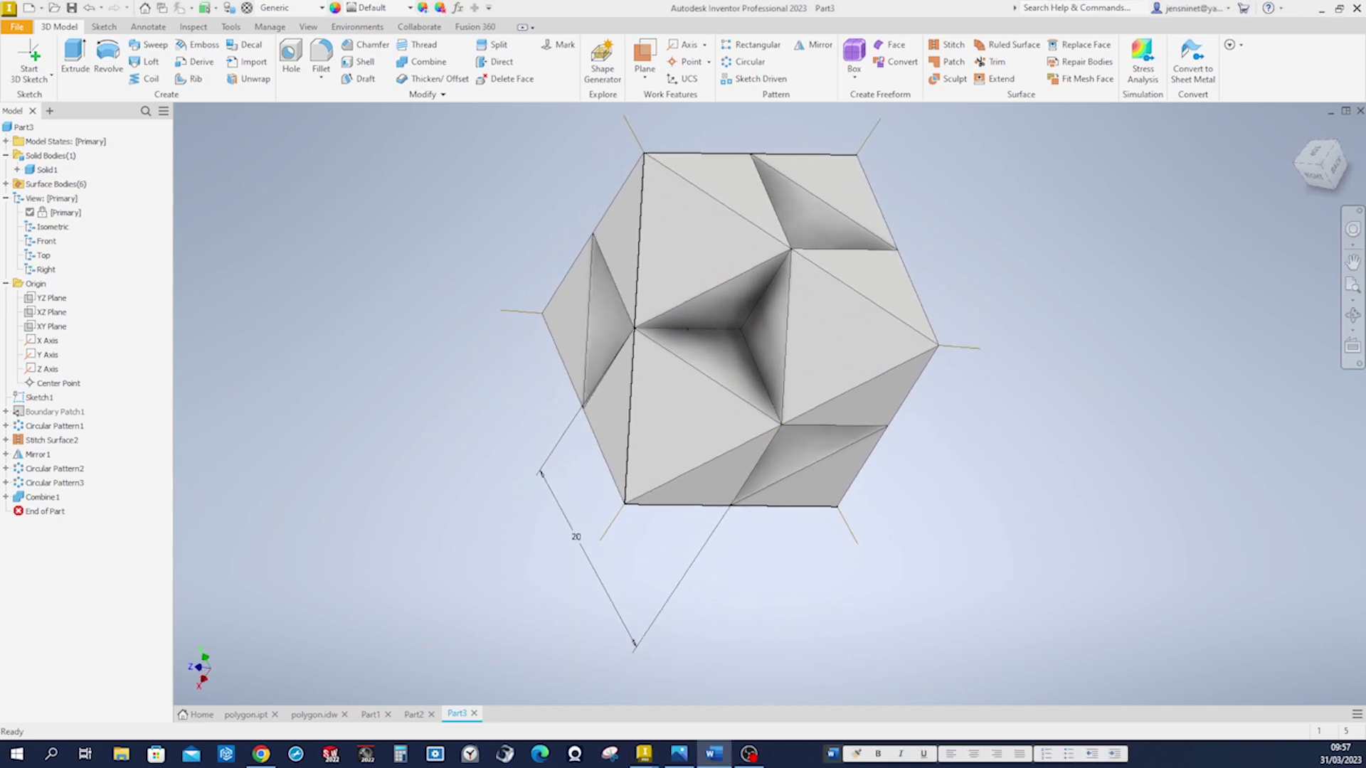
pyautogui.hotkey('alt', 'Tab')
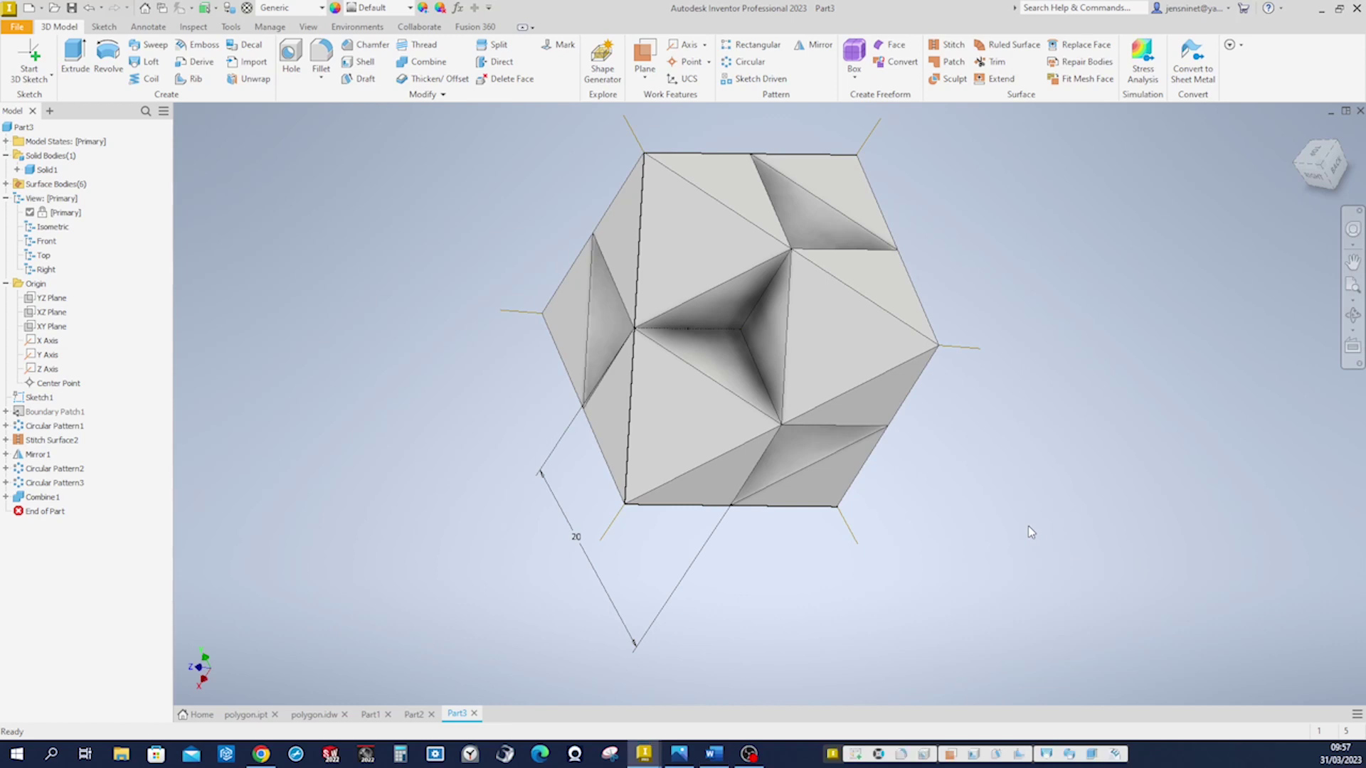
pyautogui.press('F5')
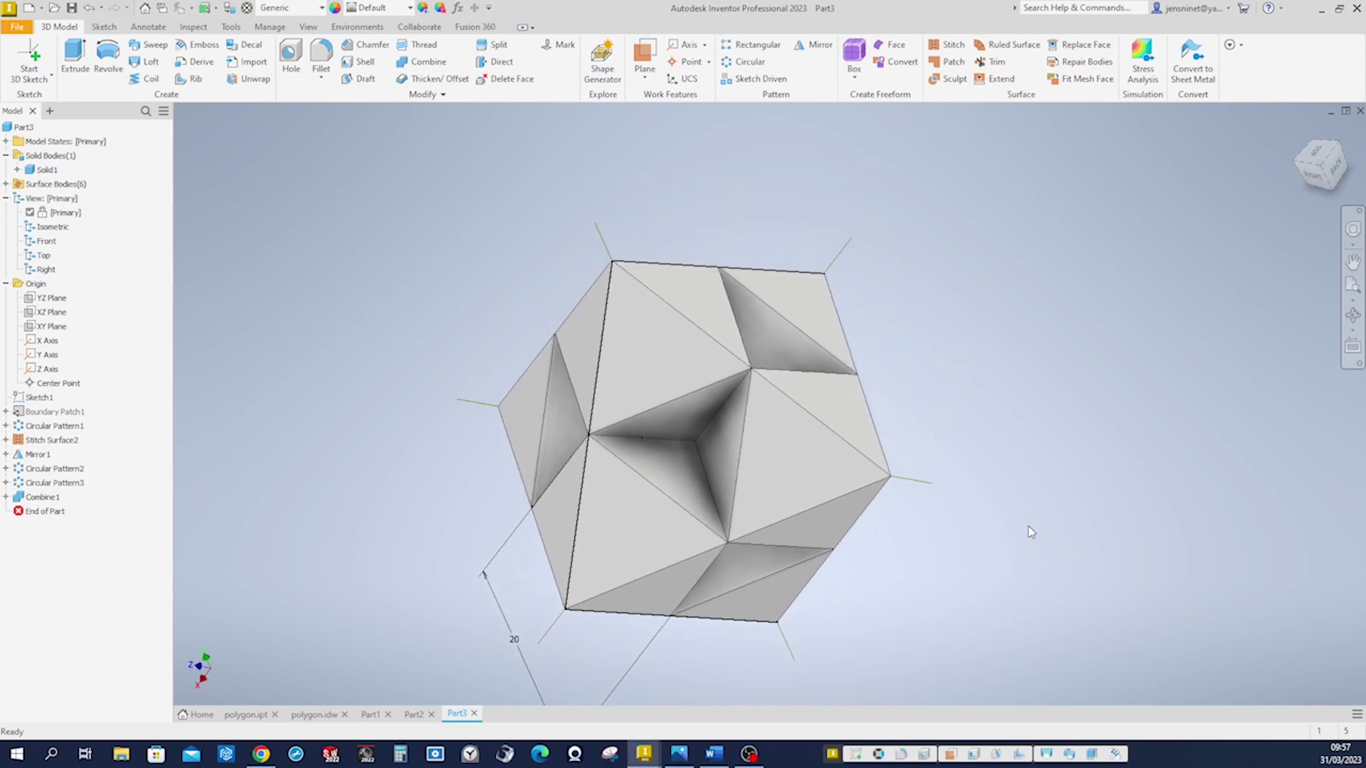
pyautogui.press('F5')
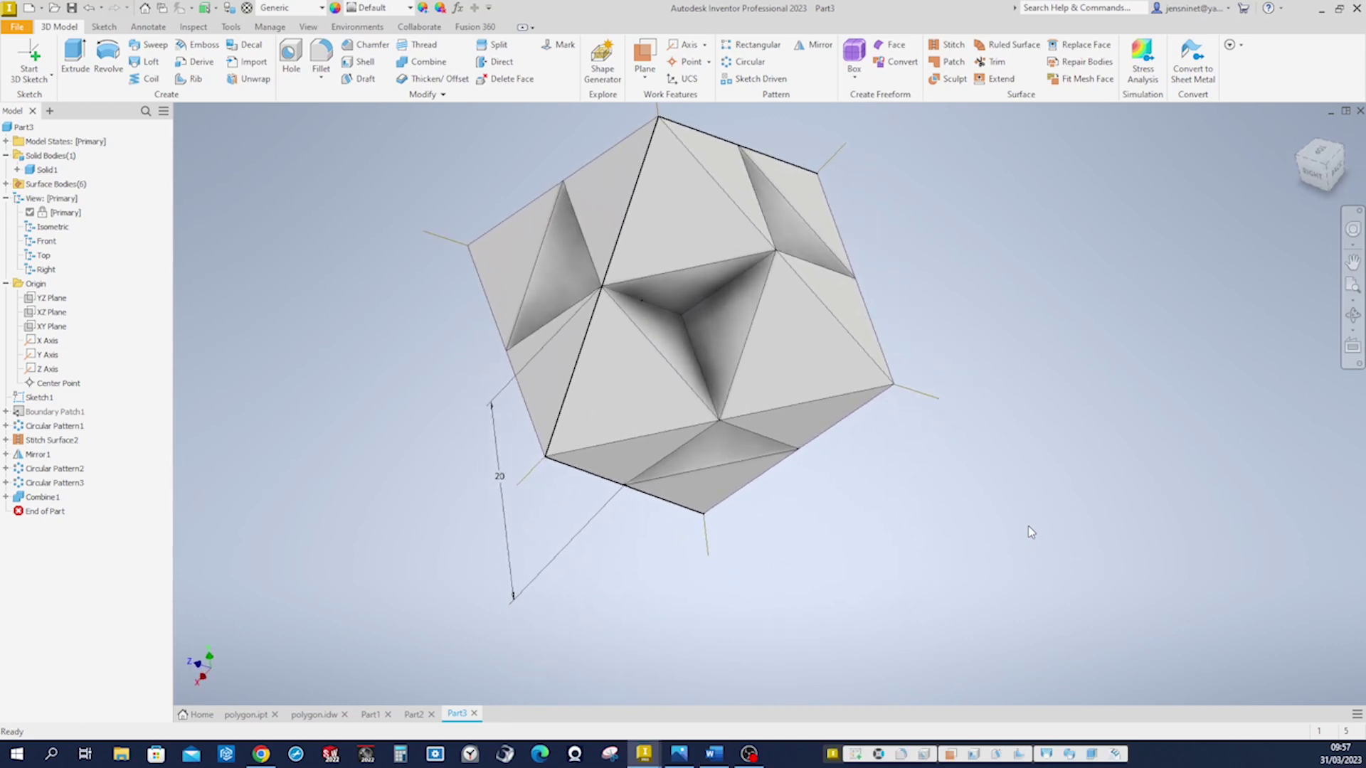
pyautogui.press('F5')
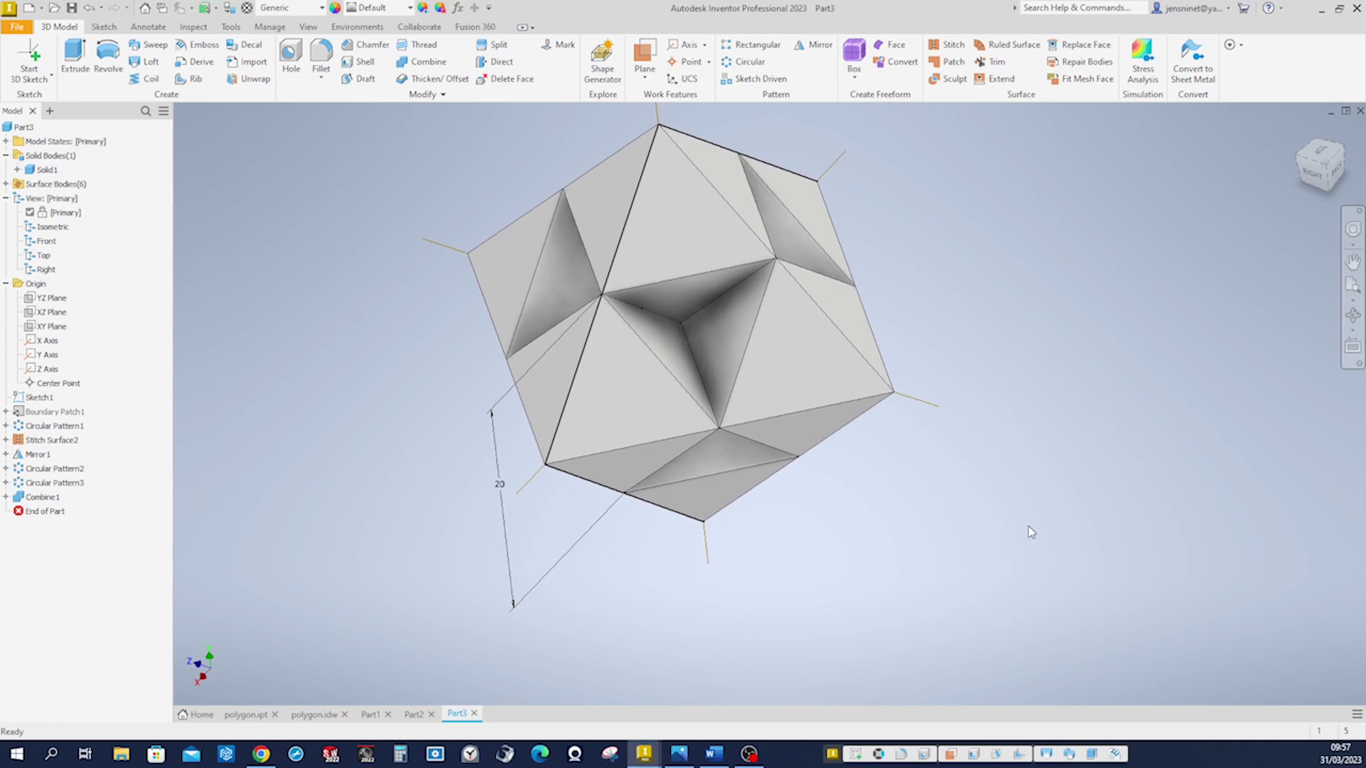